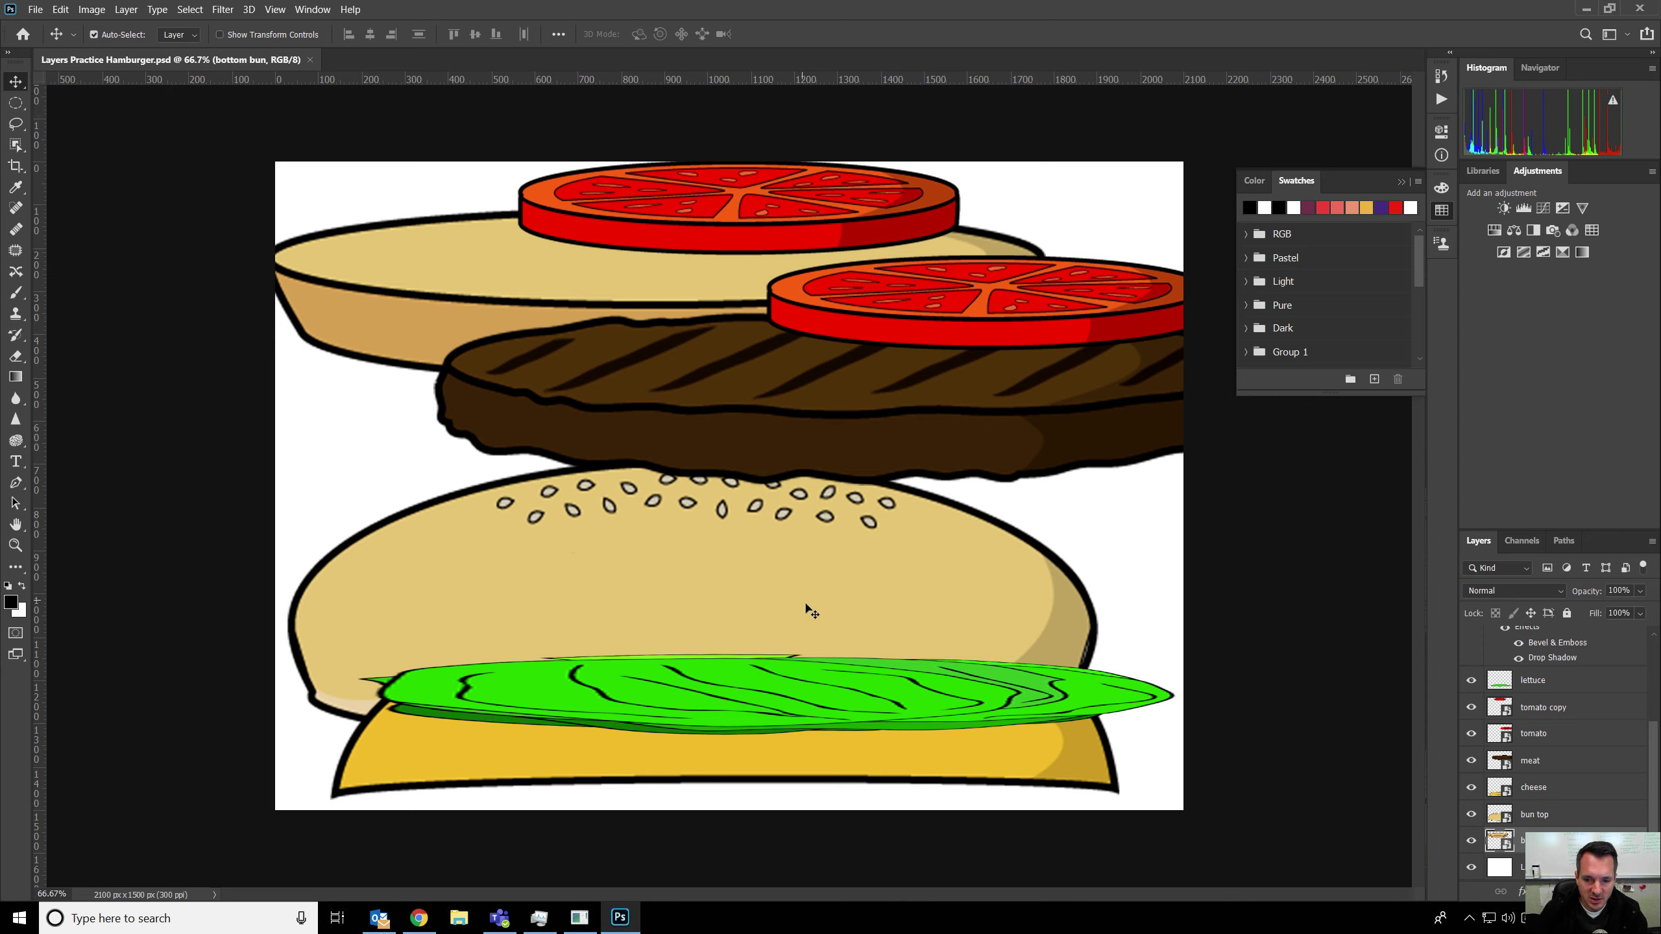
Move the bun top to the upper part of the canvas and place its layer at the top of the layer stack.
{"action": "left_click_drag", "start_coordinate": [772, 593], "coordinate": [774, 255]}
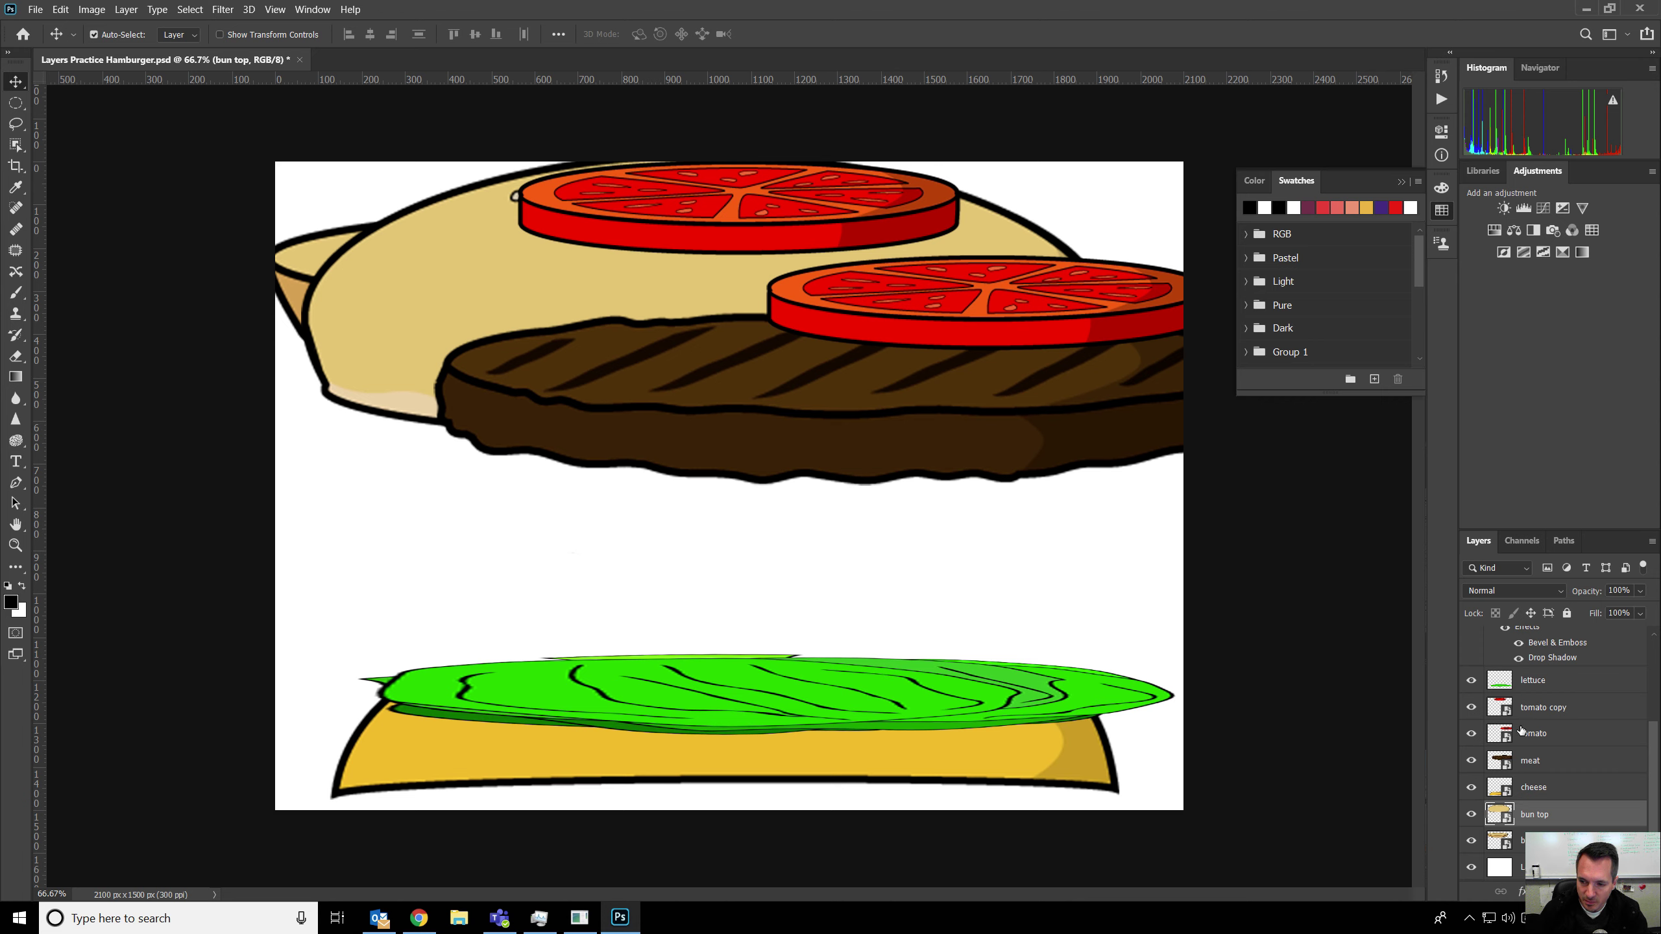
{"action": "scroll", "coordinate": [1510, 753], "scroll_direction": "down", "scroll_amount": 2}
{"action": "left_click_drag", "start_coordinate": [1499, 775], "coordinate": [1496, 640]}
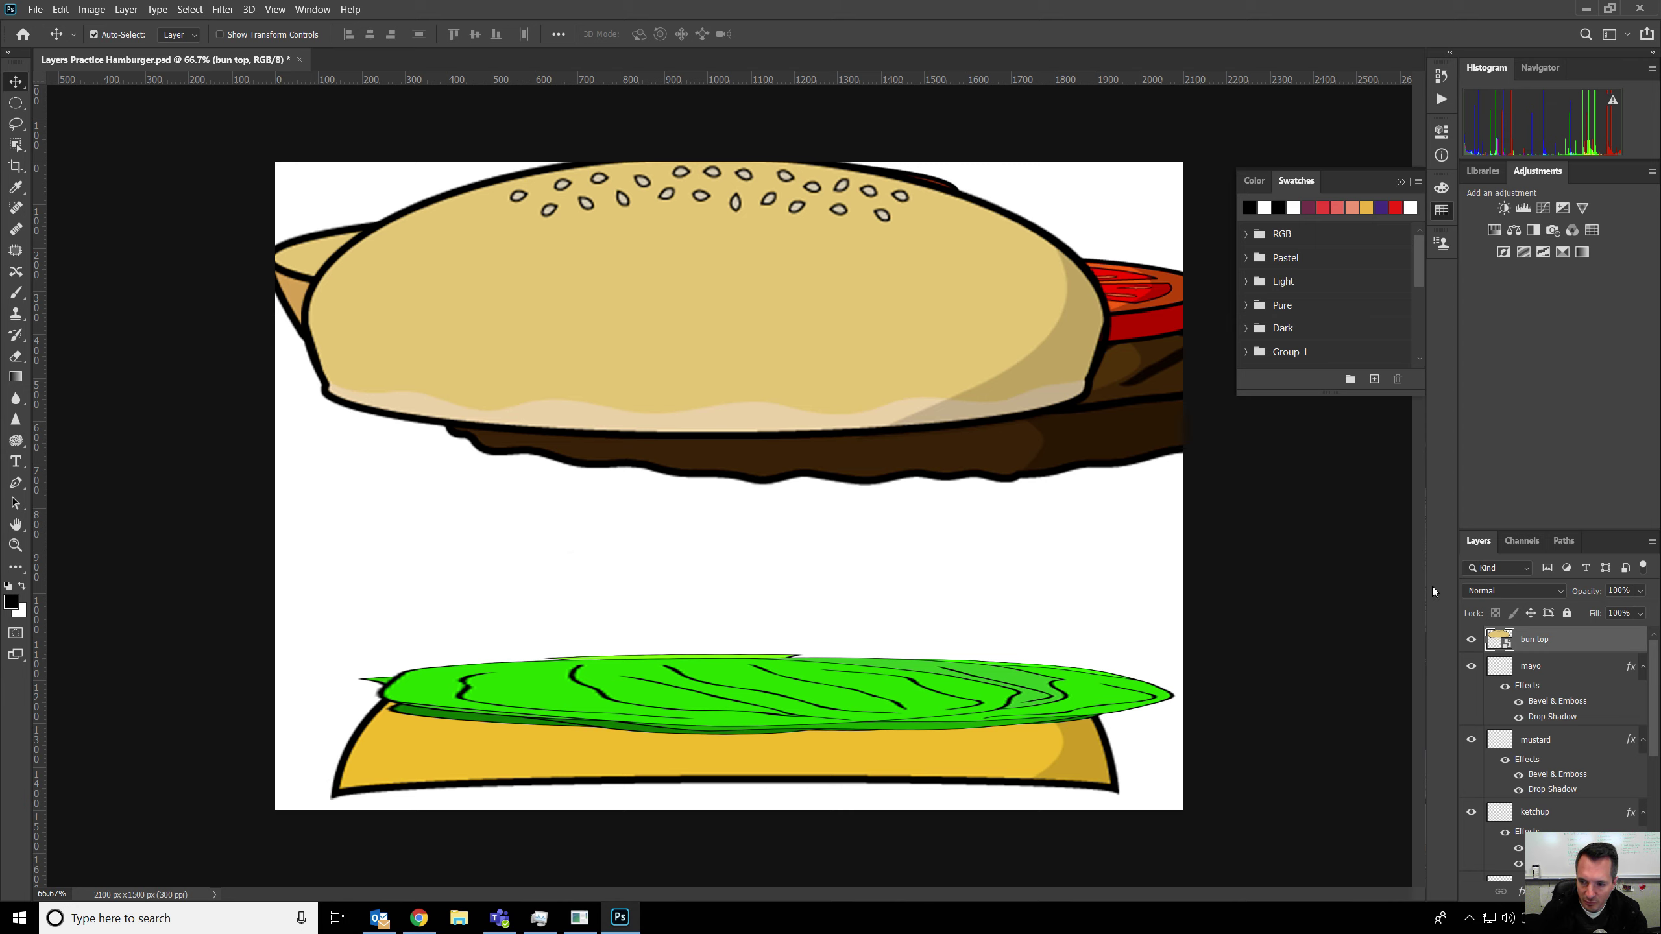
Hide the bun top layer and move the bottom bun down and across to sit between the meat and the lettuce.
{"action": "left_click", "coordinate": [1472, 640]}
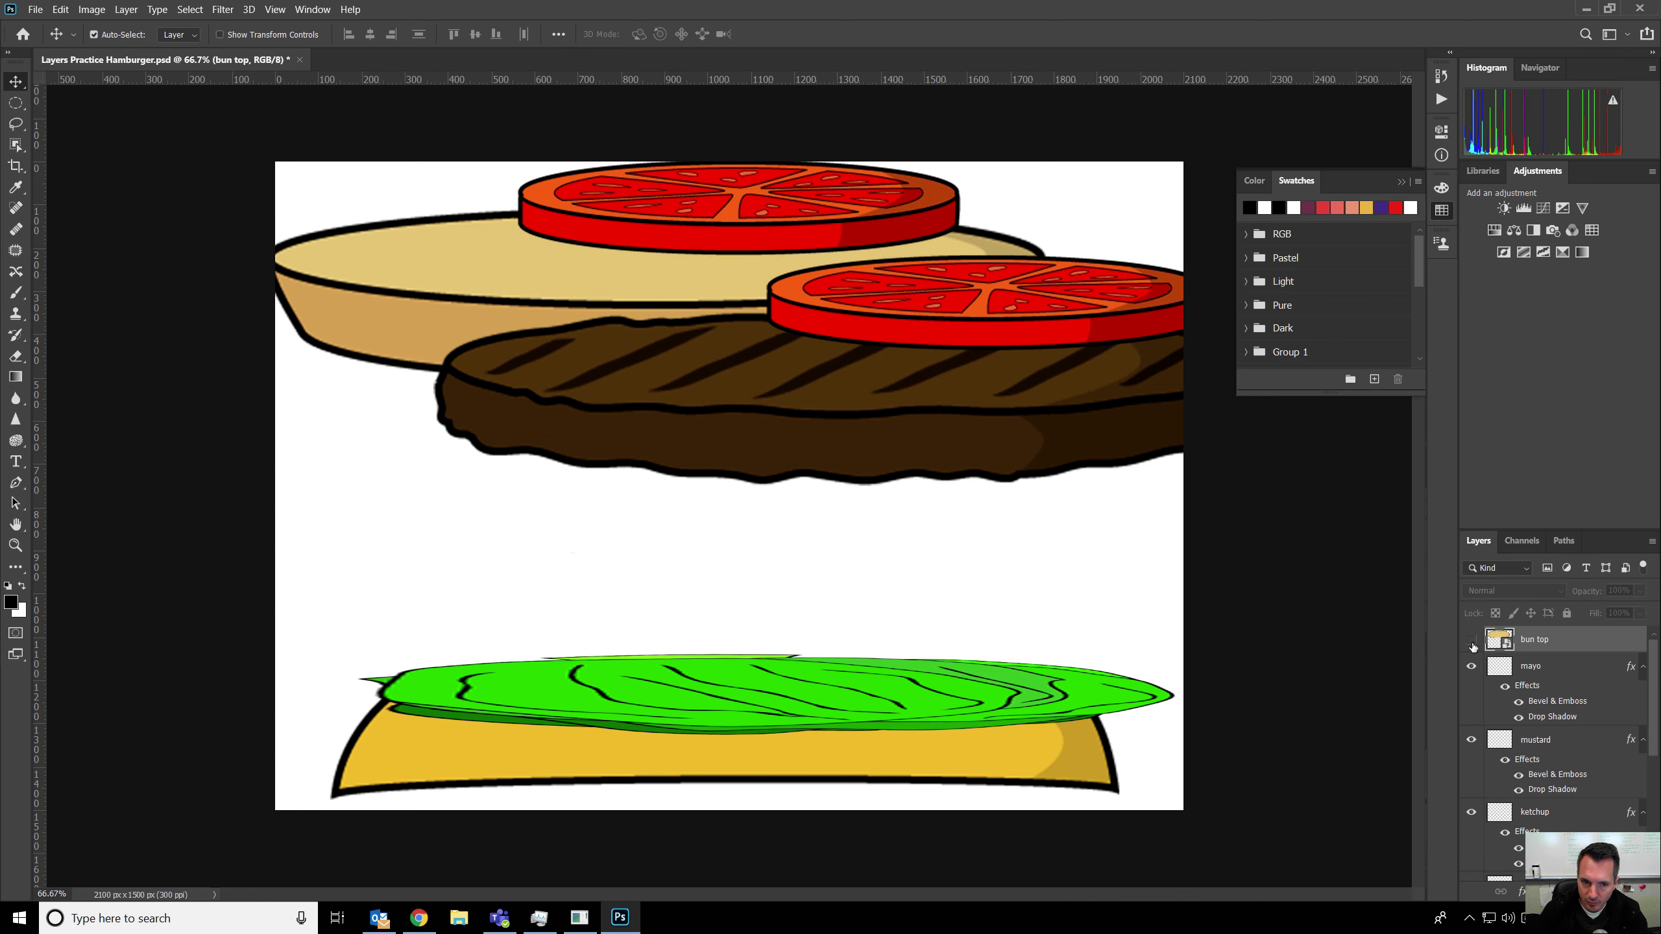
{"action": "left_click_drag", "start_coordinate": [521, 321], "coordinate": [555, 458]}
{"action": "left_click", "coordinate": [1512, 873]}
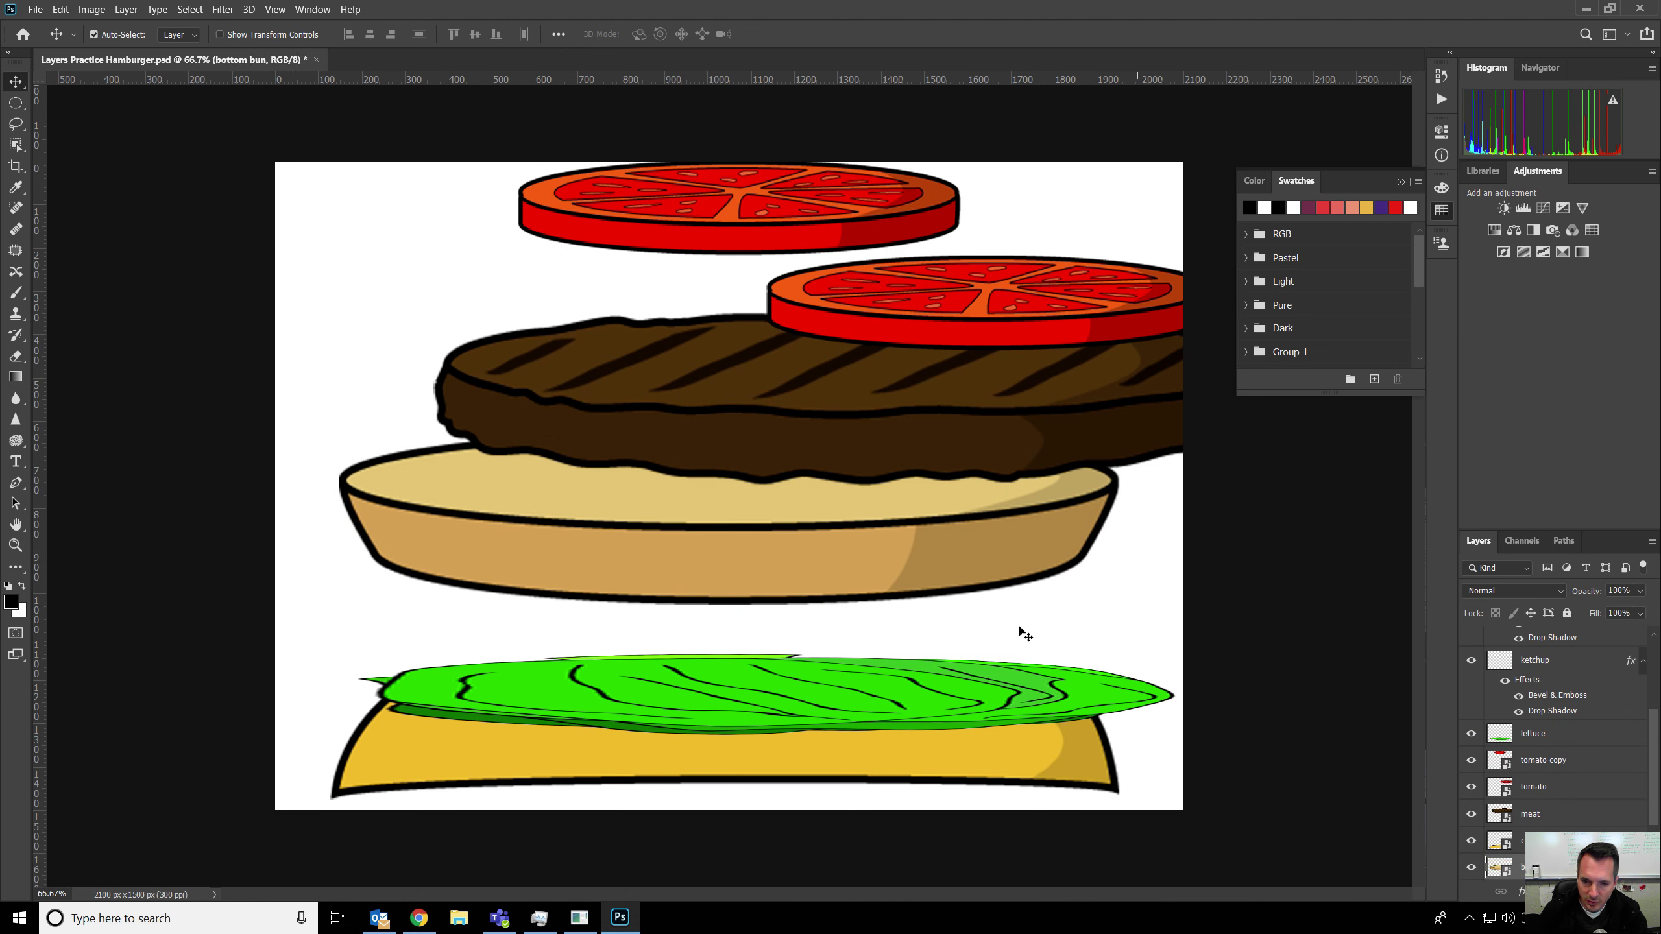
{"action": "mouse_move", "coordinate": [931, 574]}
{"action": "left_mouse_down"}
{"action": "mouse_move", "coordinate": [941, 636]}
{"action": "mouse_move", "coordinate": [922, 599]}
{"action": "left_mouse_up"}
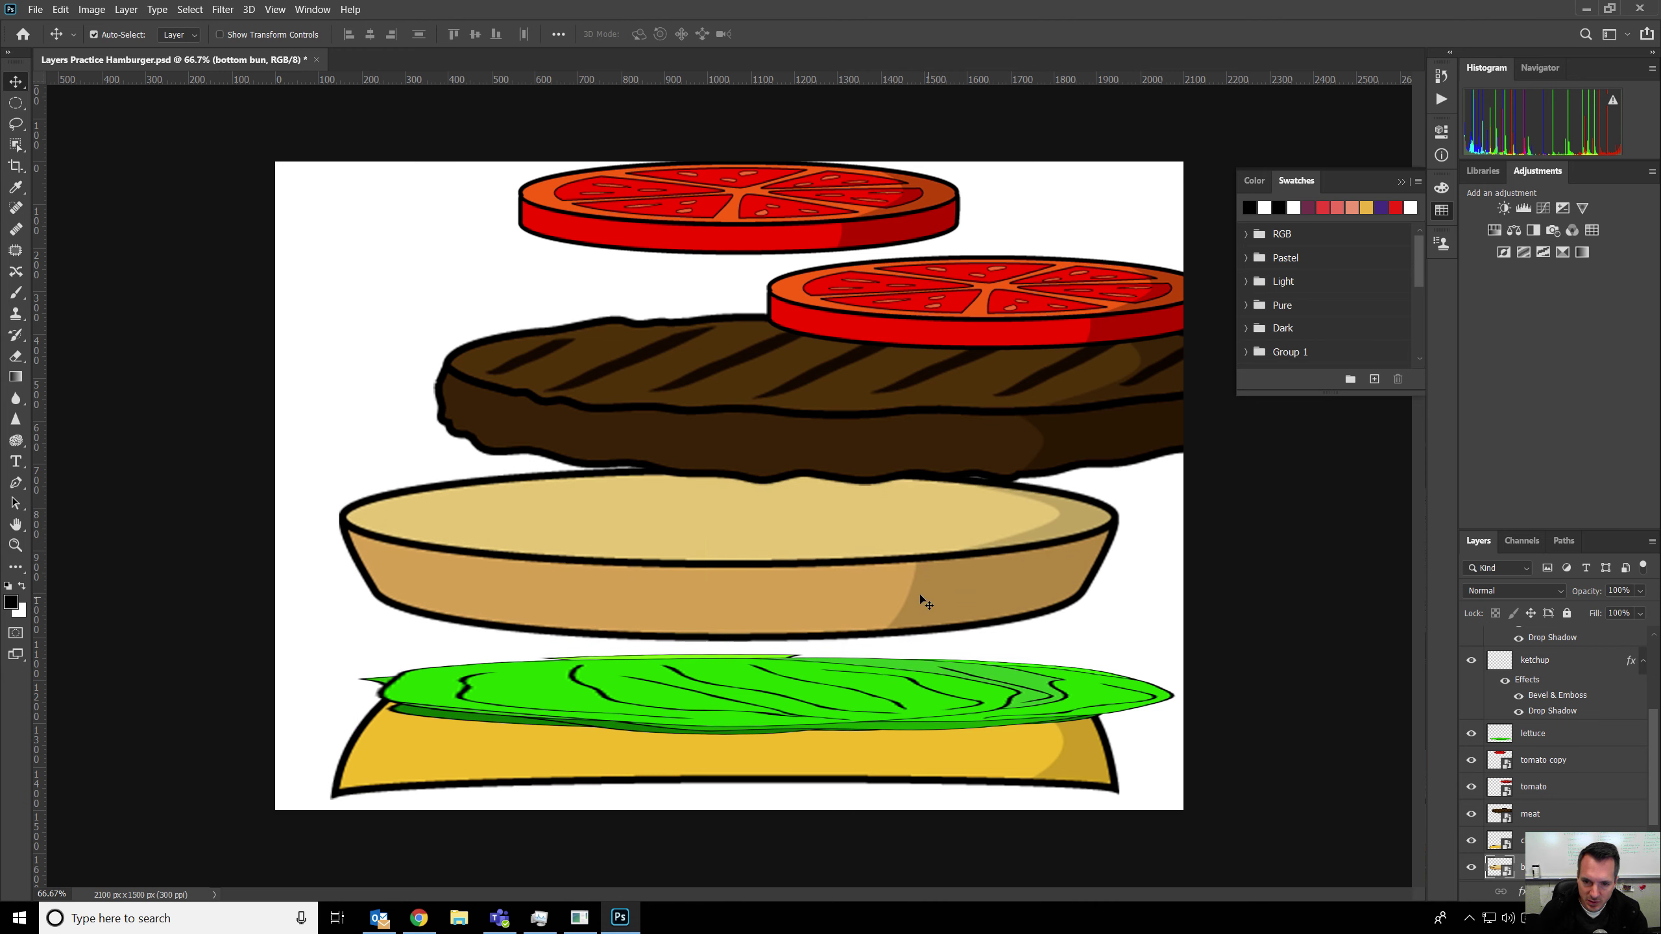
Move the meat patty onto the bottom bun and scale it proportionally to about 87% so it fits inside the bun's width.
{"action": "left_click_drag", "start_coordinate": [866, 467], "coordinate": [790, 491]}
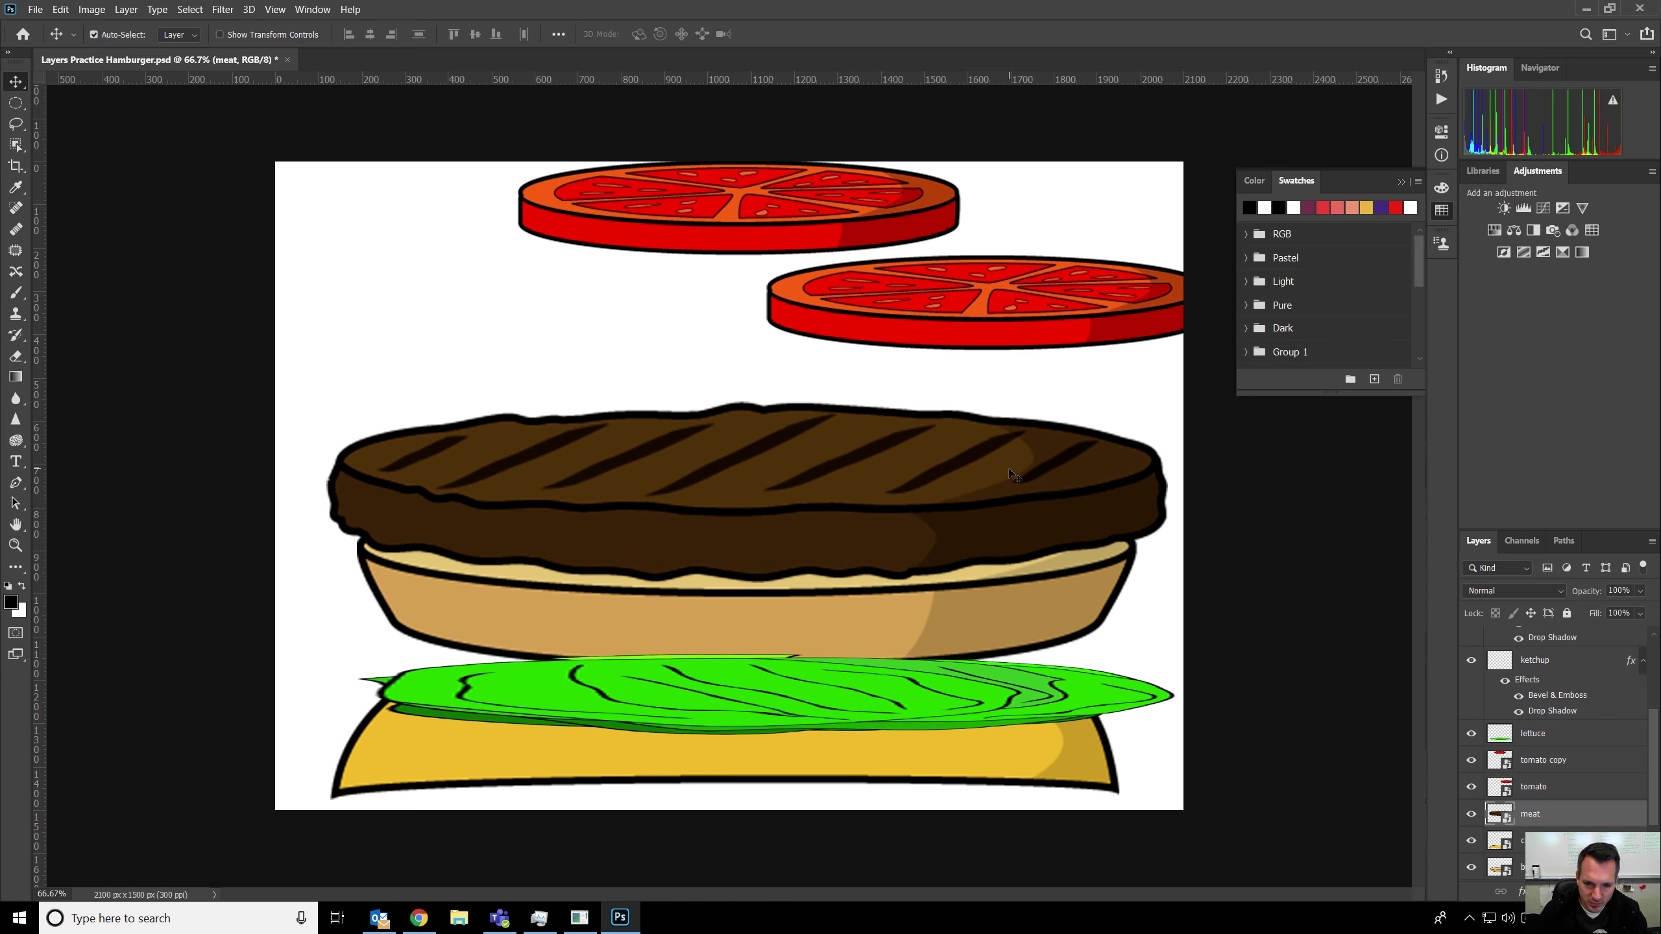
{"action": "key", "text": "ctrl"}
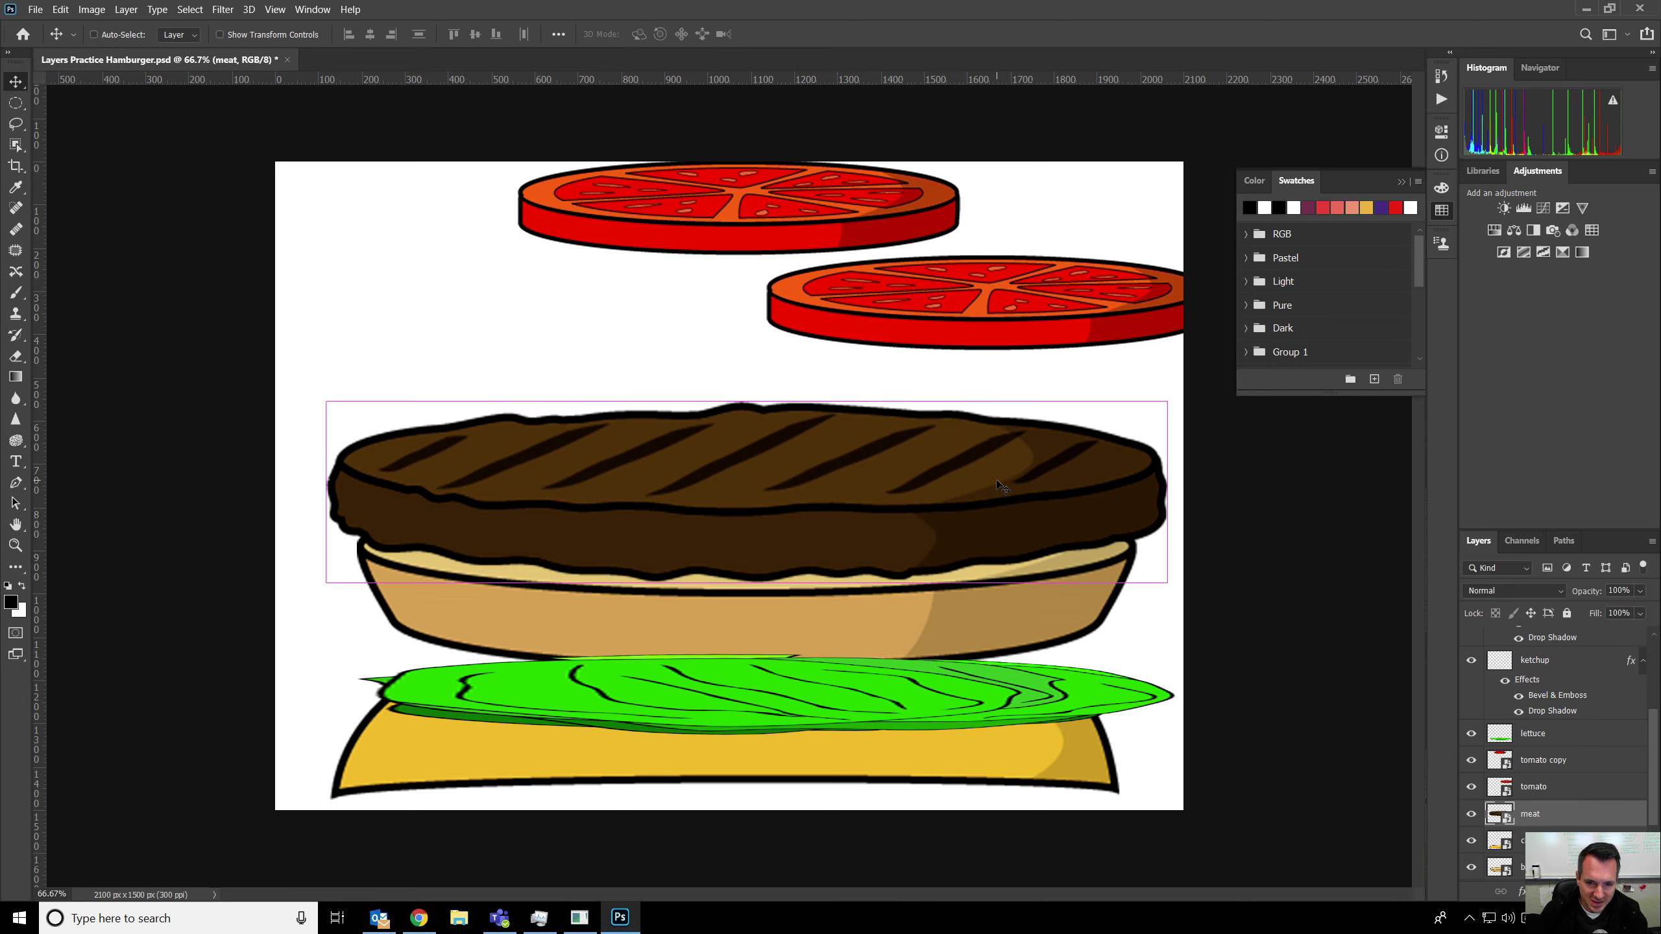
{"action": "key", "text": "ctrl+t"}
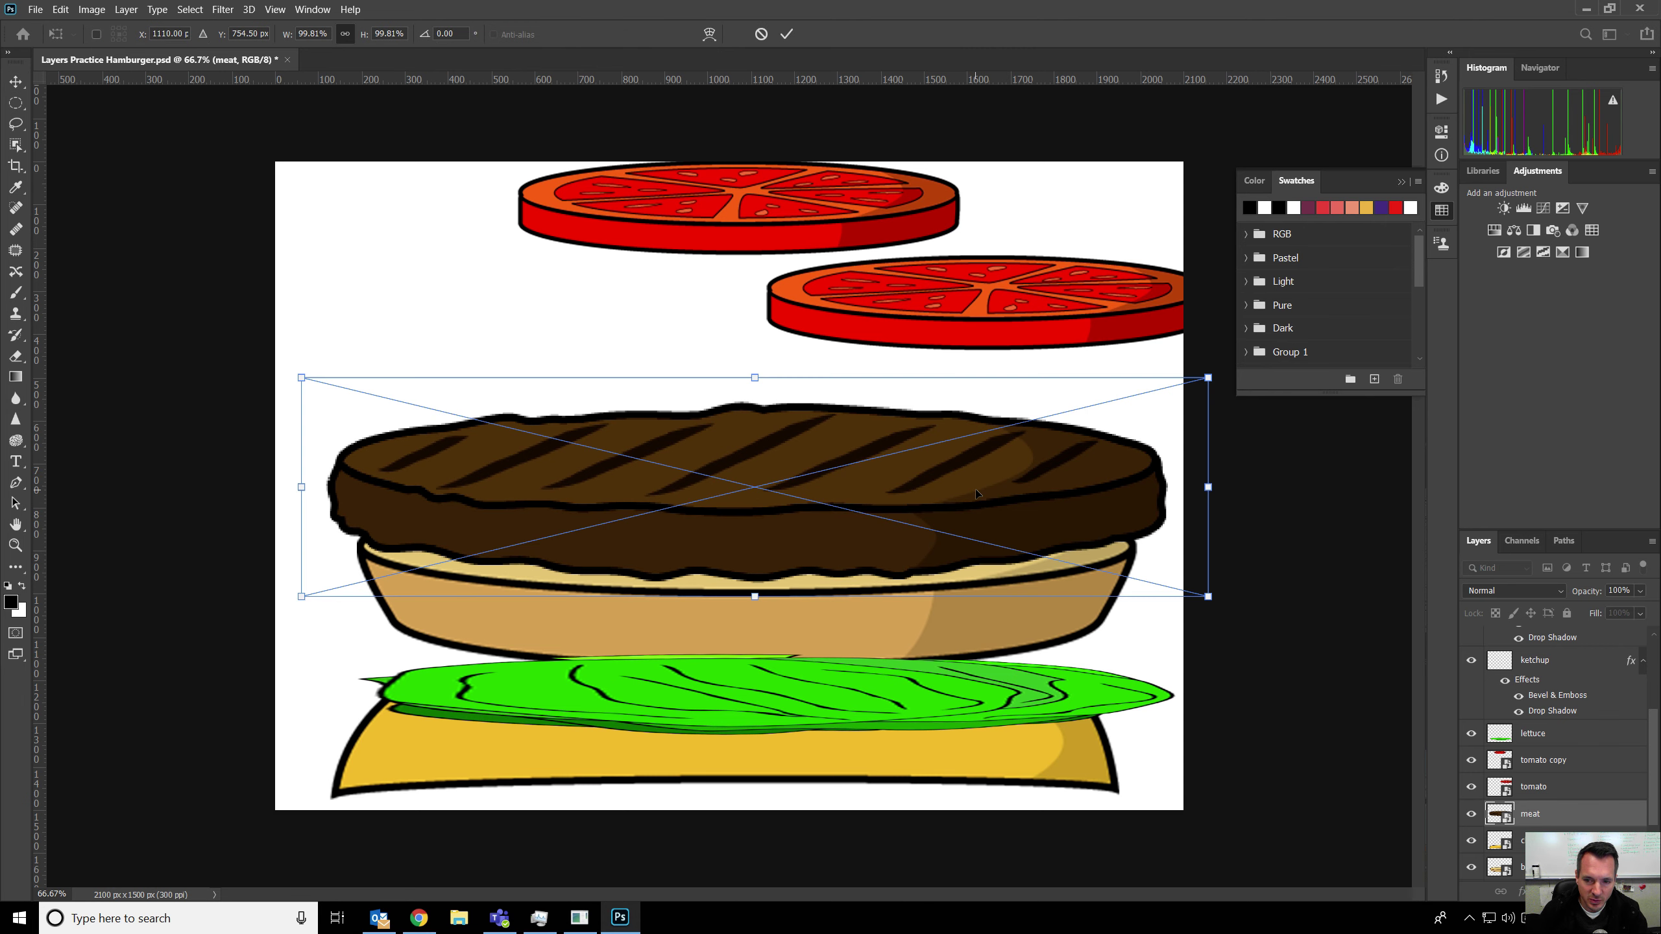
{"action": "left_click_drag", "start_coordinate": [1208, 378], "coordinate": [1130, 397]}
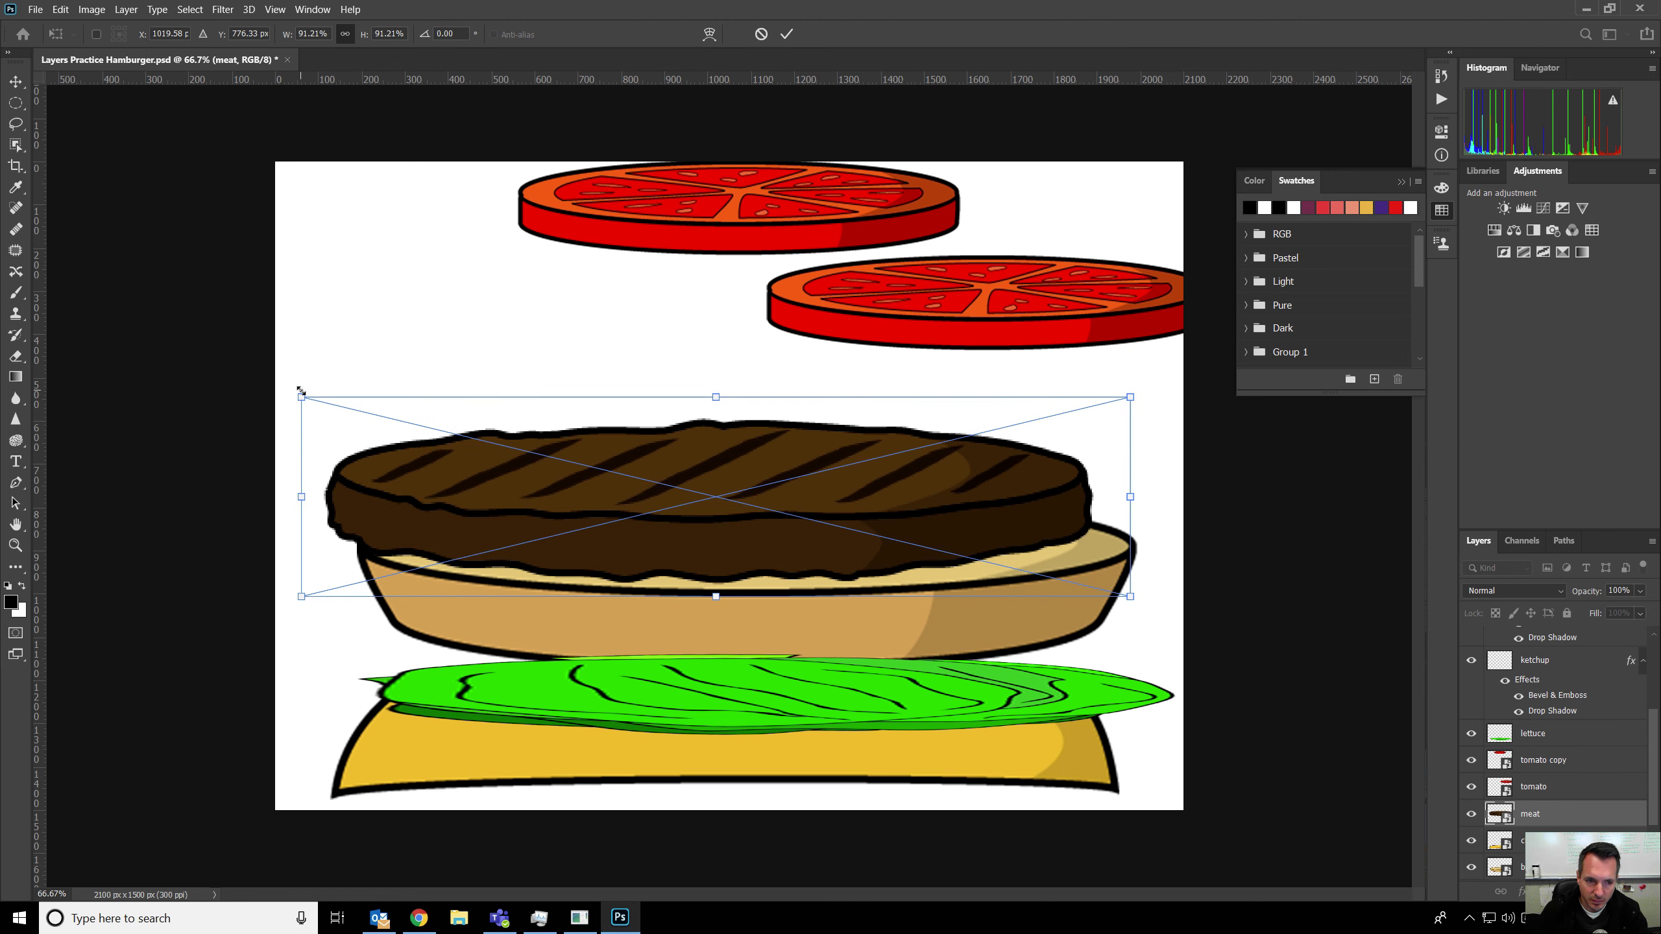
{"action": "left_click_drag", "start_coordinate": [301, 391], "coordinate": [353, 406]}
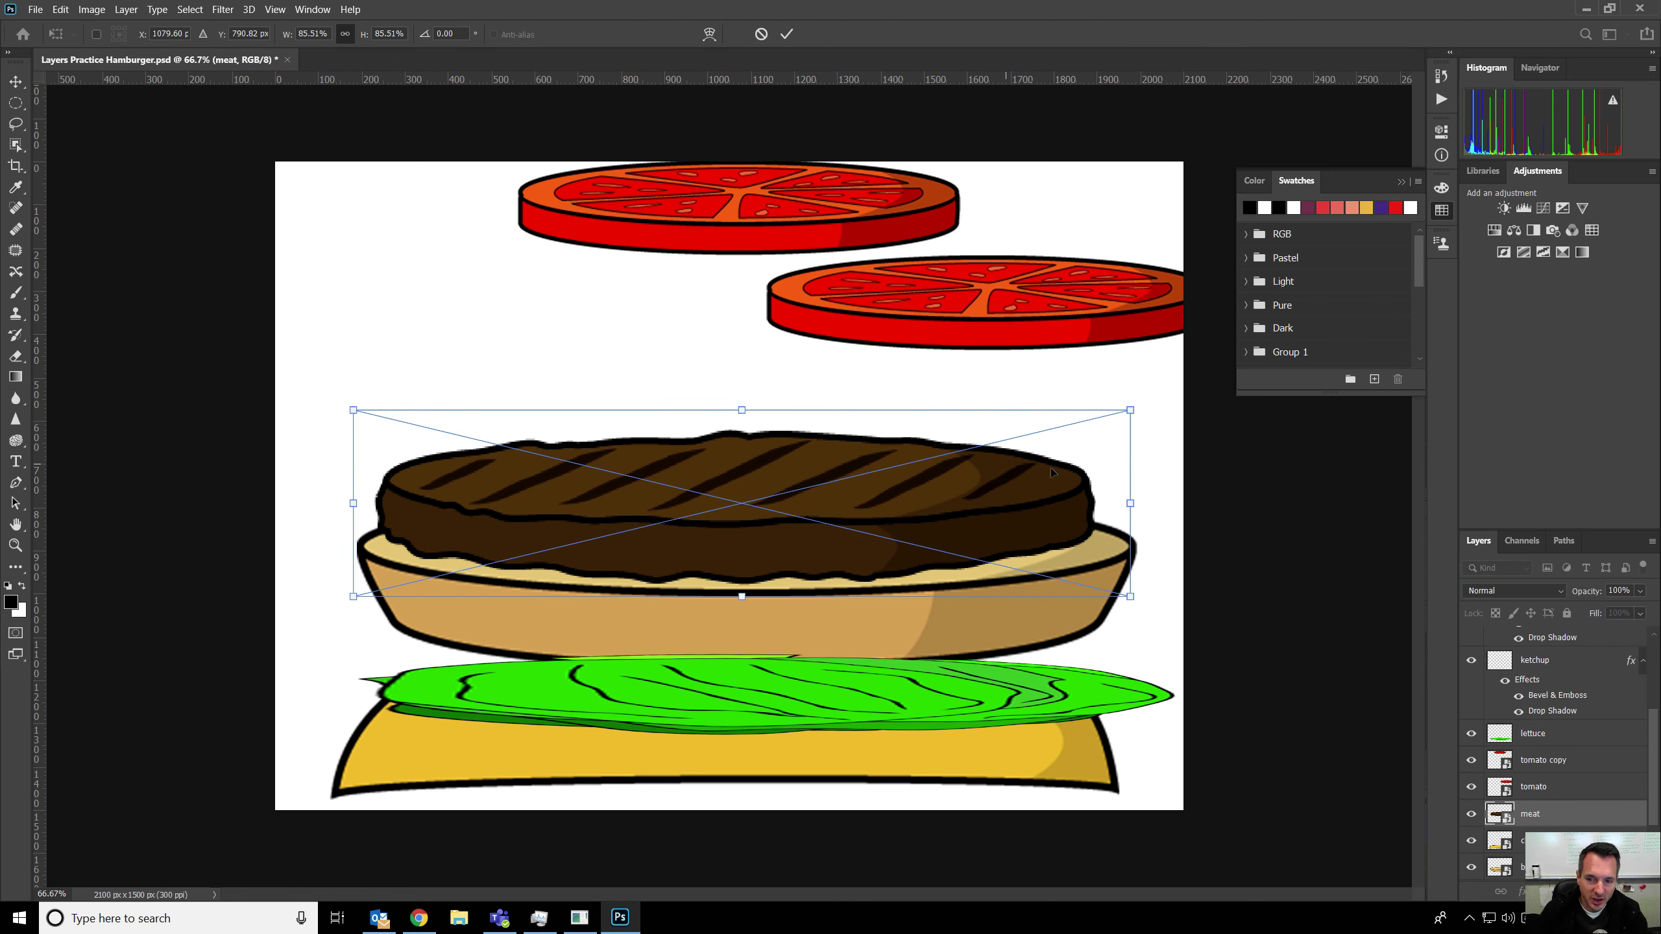
{"action": "left_click_drag", "start_coordinate": [1131, 416], "coordinate": [1145, 414]}
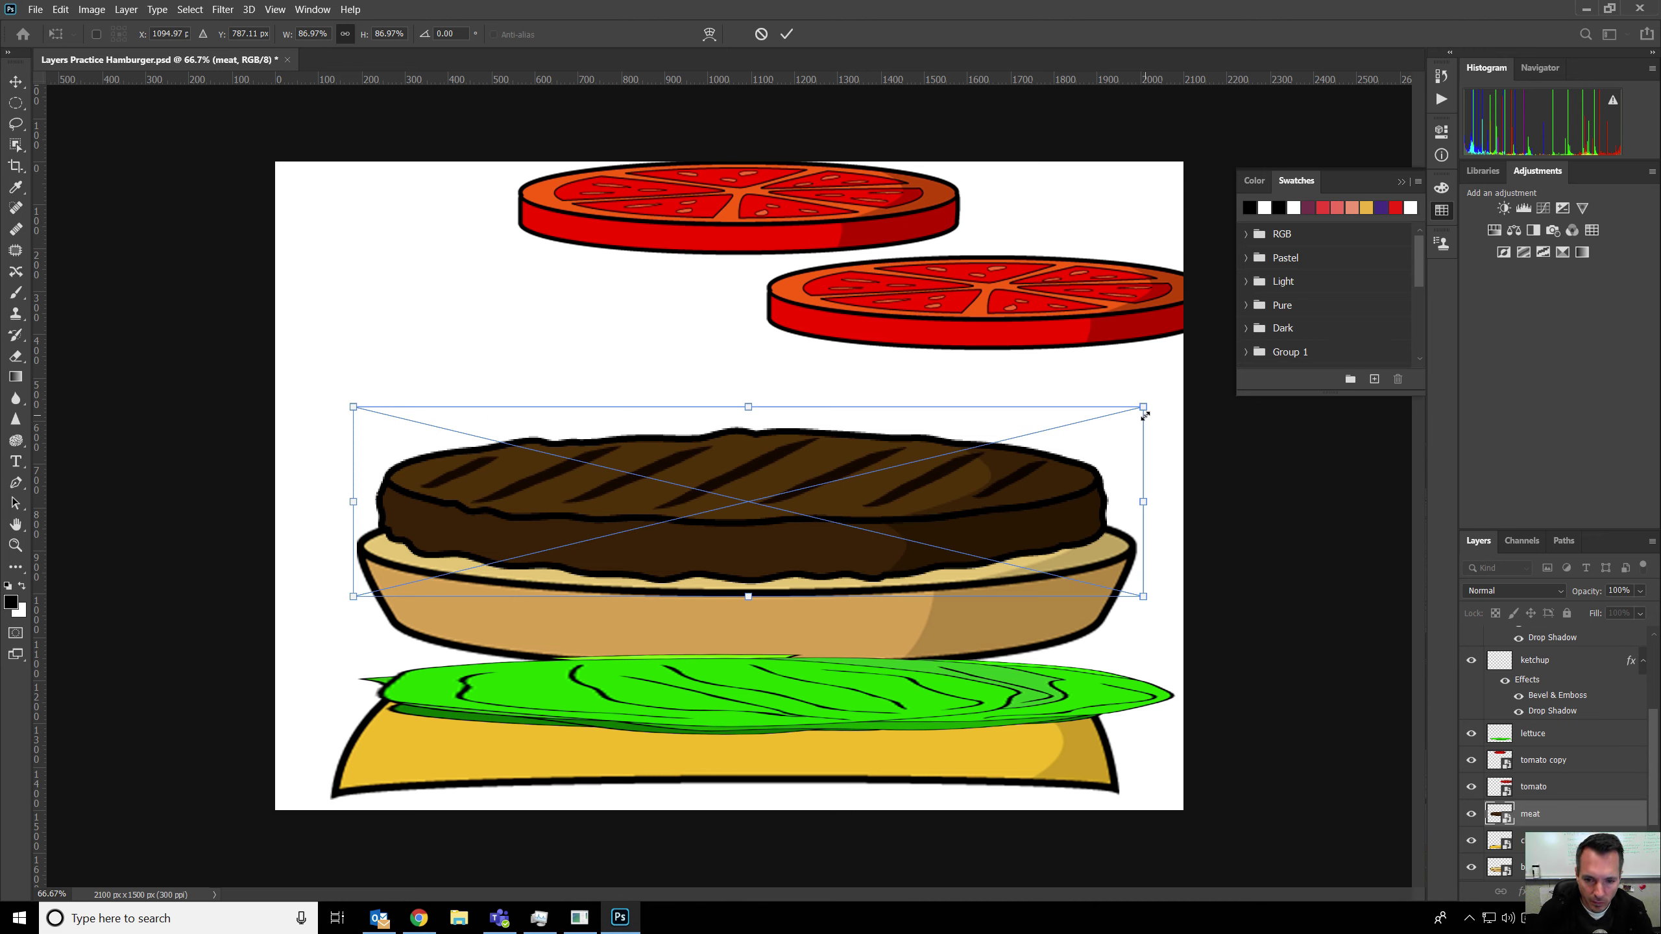
{"action": "key", "text": "Return"}
Move the lettuce up above the patty, and place the cheese over the patty with its layer directly above the meat layer.
{"action": "left_click_drag", "start_coordinate": [882, 656], "coordinate": [852, 393]}
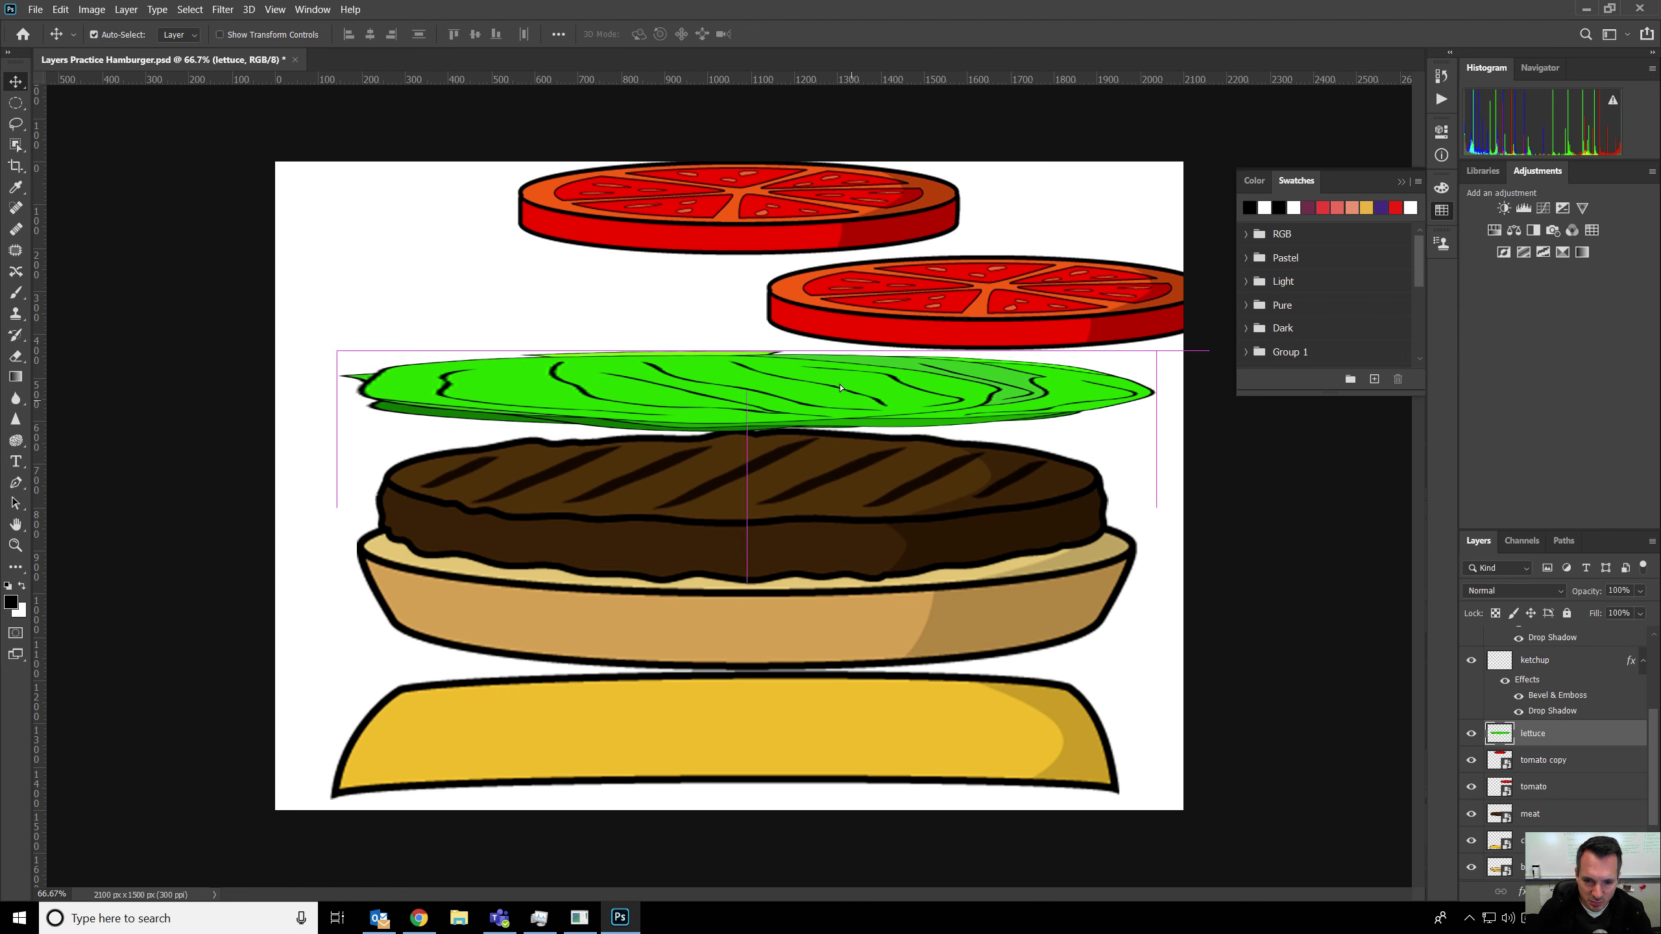
{"action": "left_click_drag", "start_coordinate": [834, 752], "coordinate": [858, 517]}
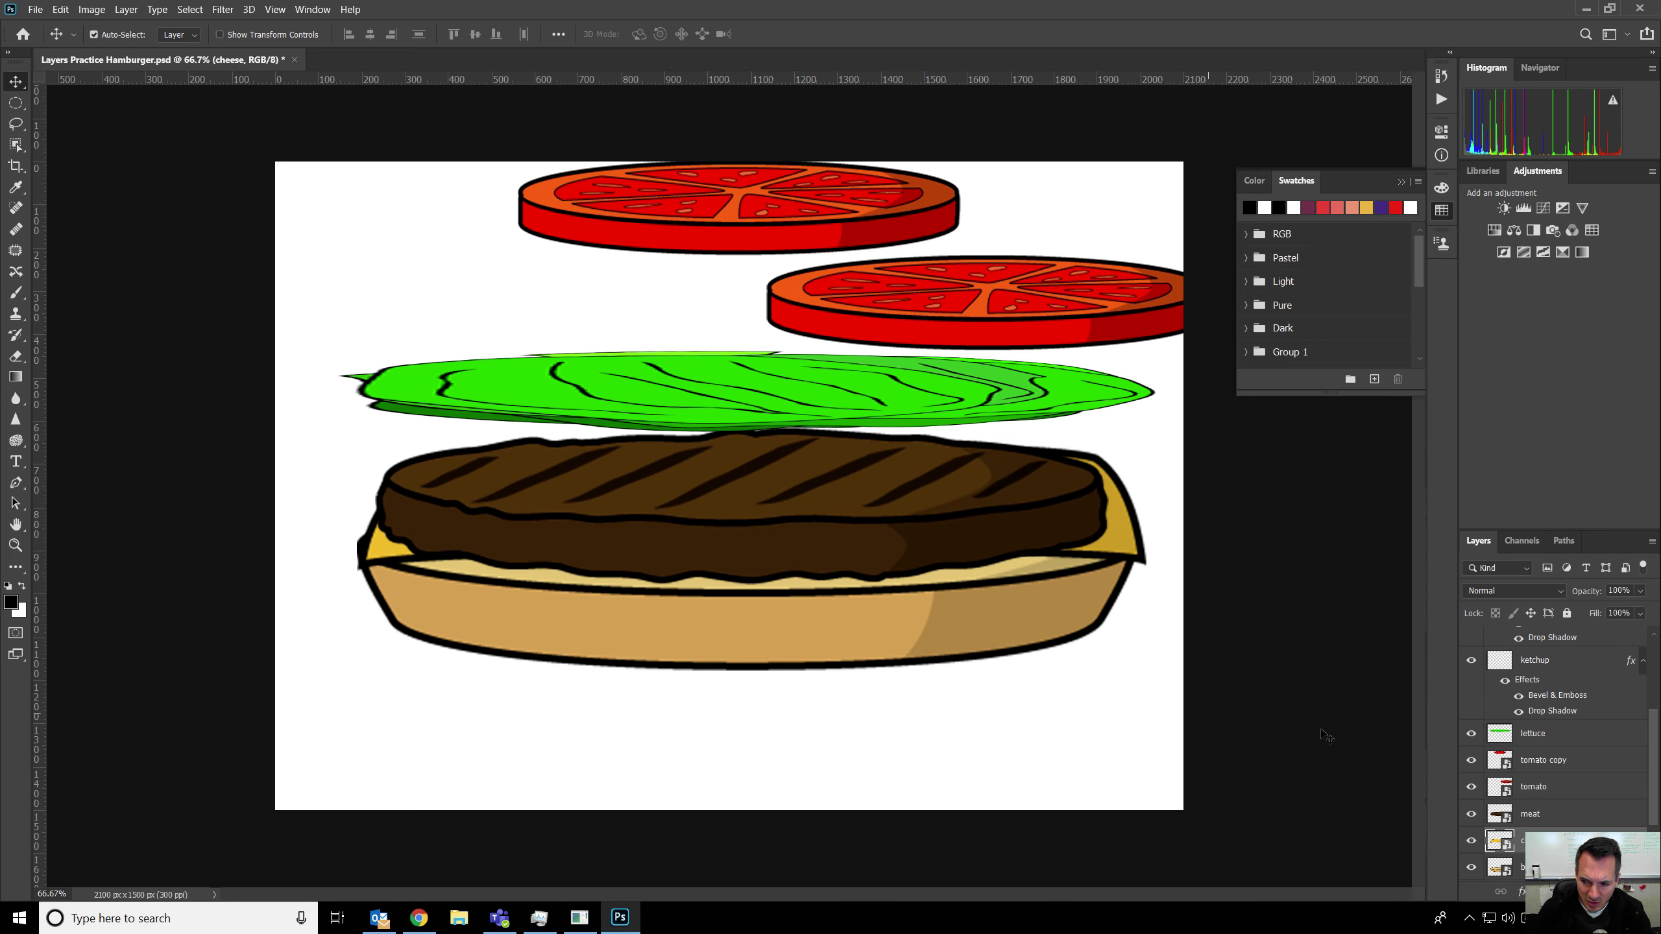
{"action": "left_click_drag", "start_coordinate": [1504, 843], "coordinate": [1506, 813]}
{"action": "left_click_drag", "start_coordinate": [948, 501], "coordinate": [941, 472]}
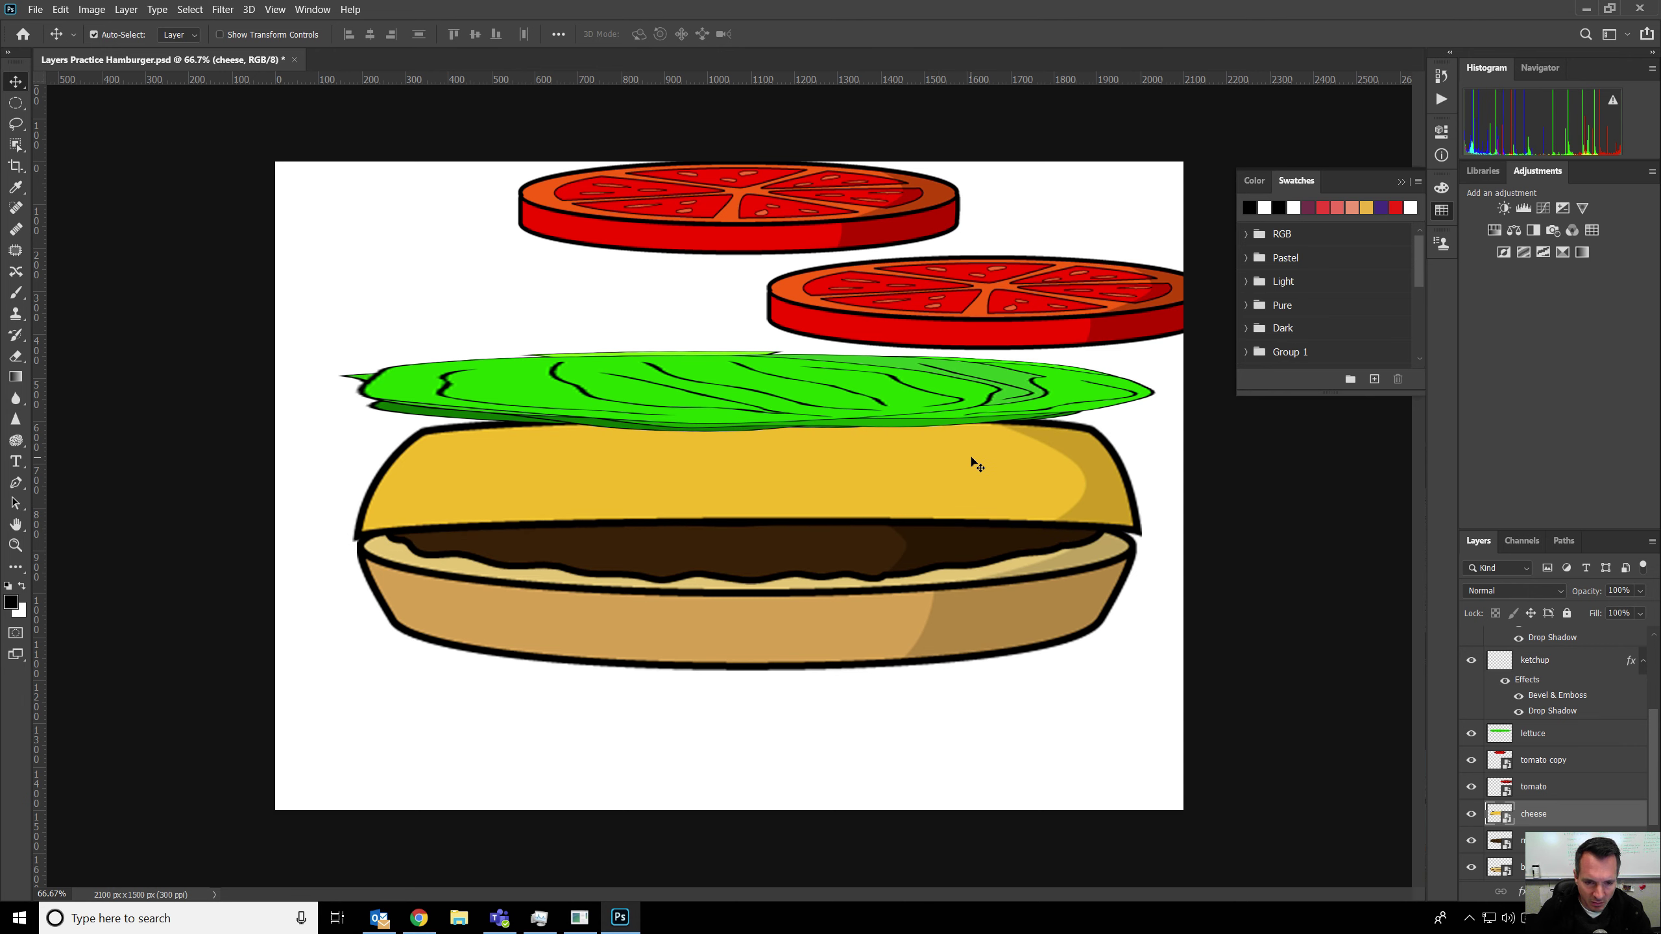
Scale the cheese down proportionally from both upper corners so it is slightly narrower than the patty.
{"action": "key", "text": "ctrl+t"}
{"action": "left_click_drag", "start_coordinate": [1207, 369], "coordinate": [1163, 377]}
{"action": "left_click_drag", "start_coordinate": [297, 378], "coordinate": [333, 393]}
{"action": "key", "text": "Return"}
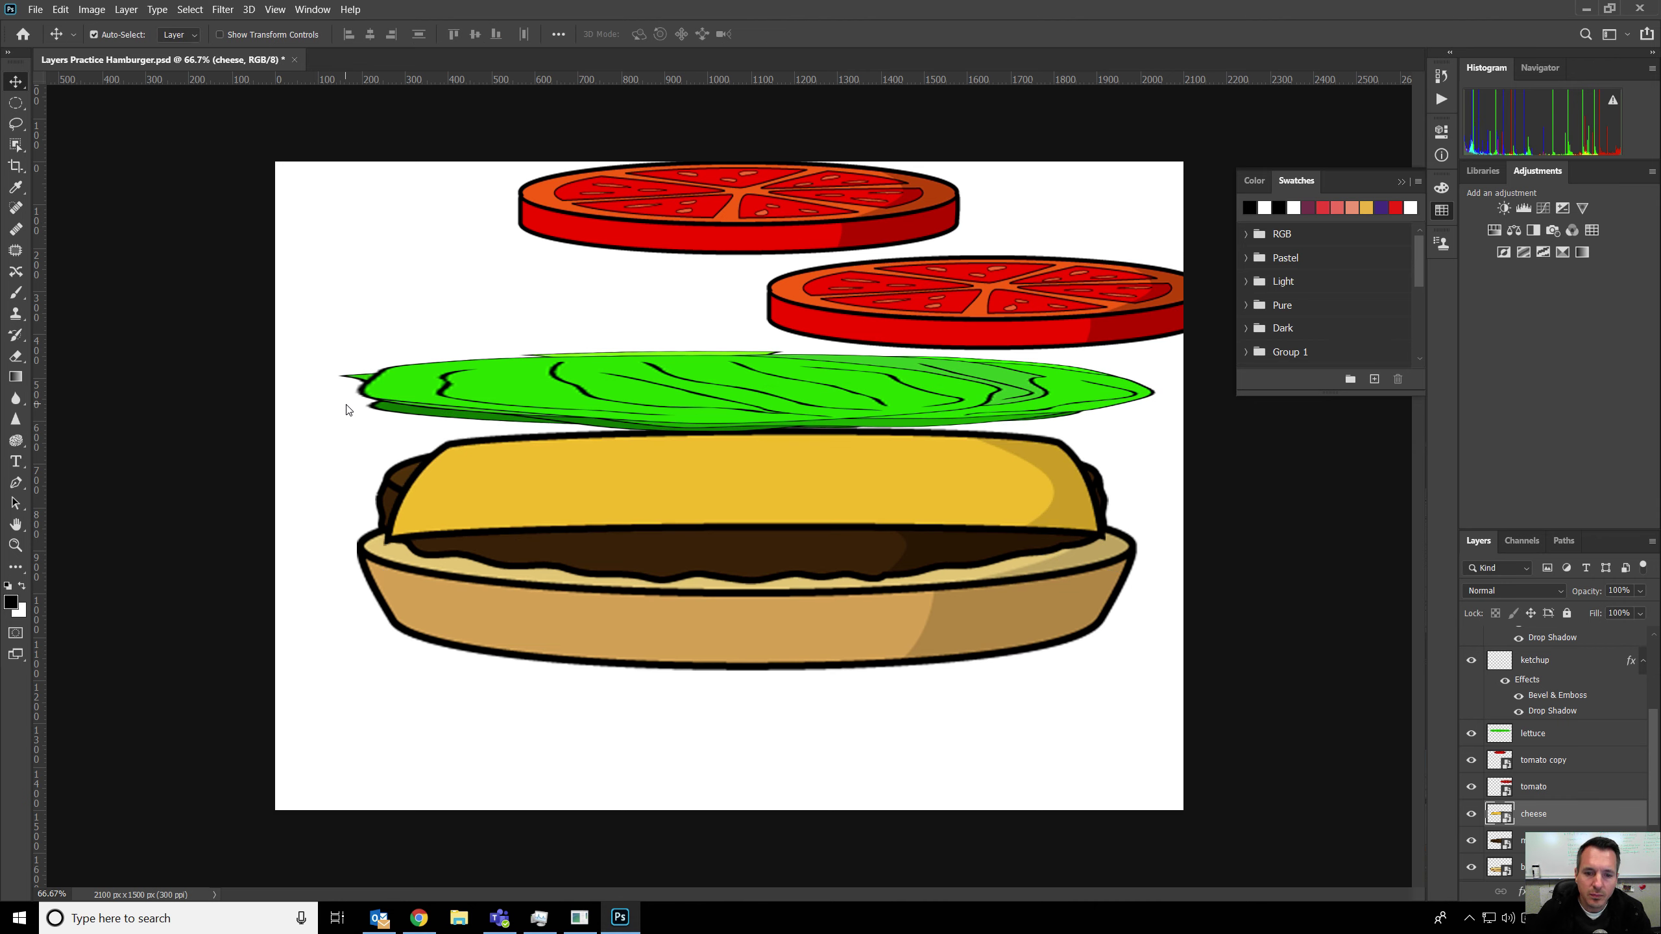
Stack the lettuce on the cheese and both tomato slices side by side on top, placing the lettuce layer below the tomato layers.
{"action": "left_click", "coordinate": [659, 408]}
{"action": "left_click_drag", "start_coordinate": [658, 408], "coordinate": [645, 484]}
{"action": "left_click_drag", "start_coordinate": [981, 301], "coordinate": [873, 458]}
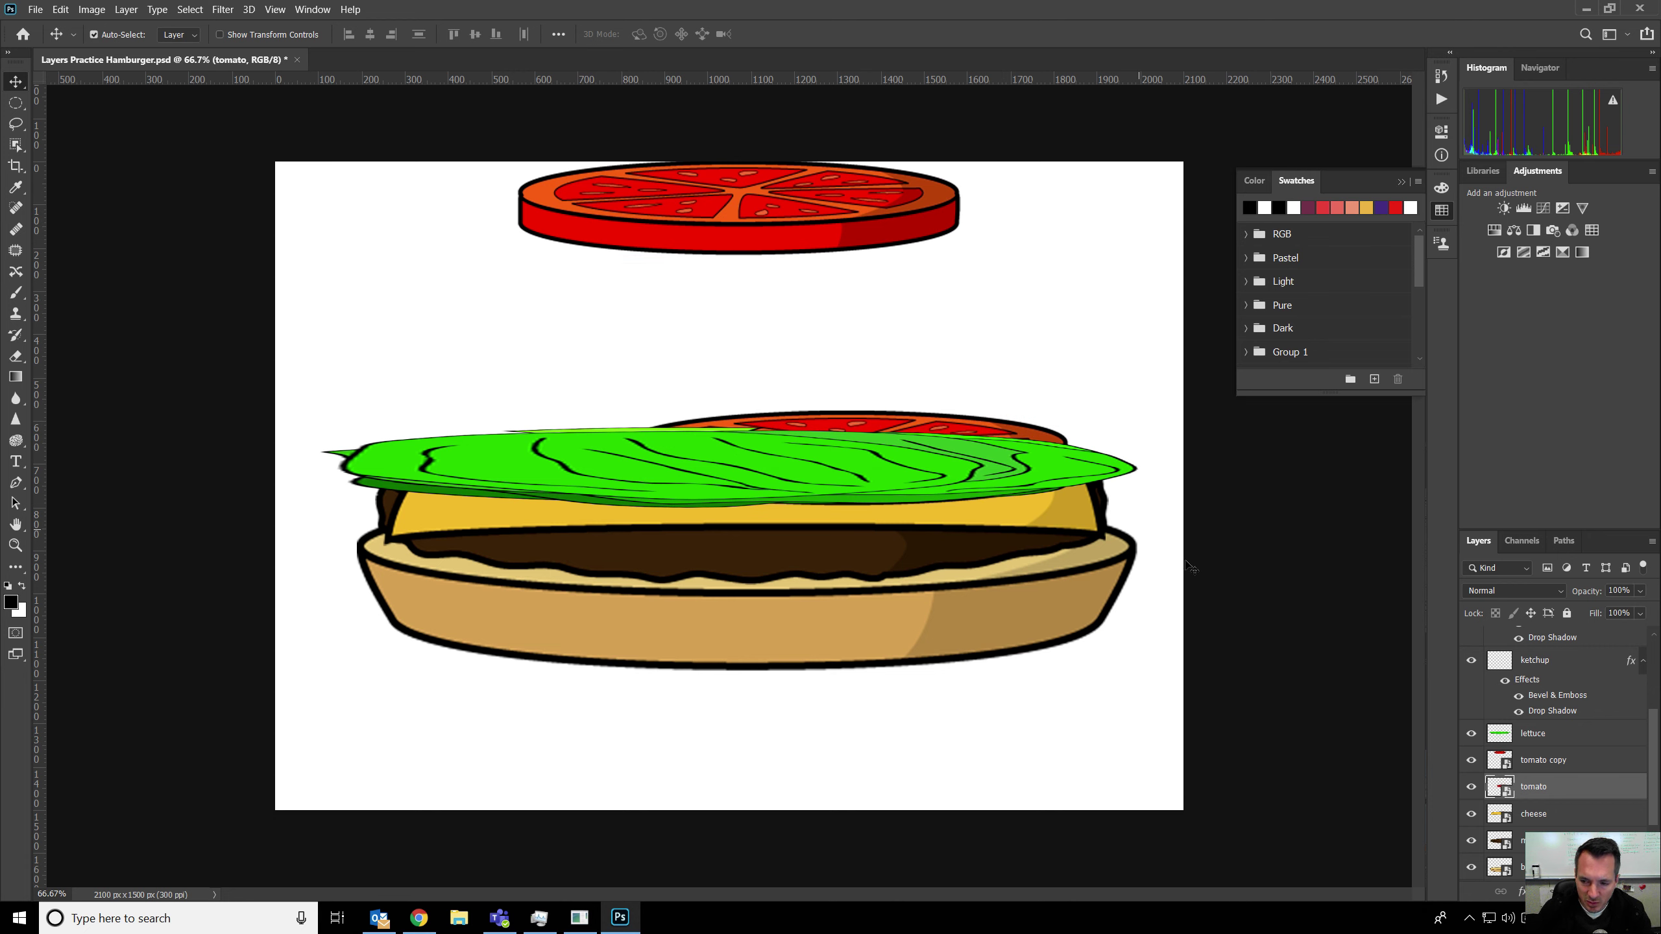
{"action": "left_click_drag", "start_coordinate": [1508, 744], "coordinate": [1500, 801]}
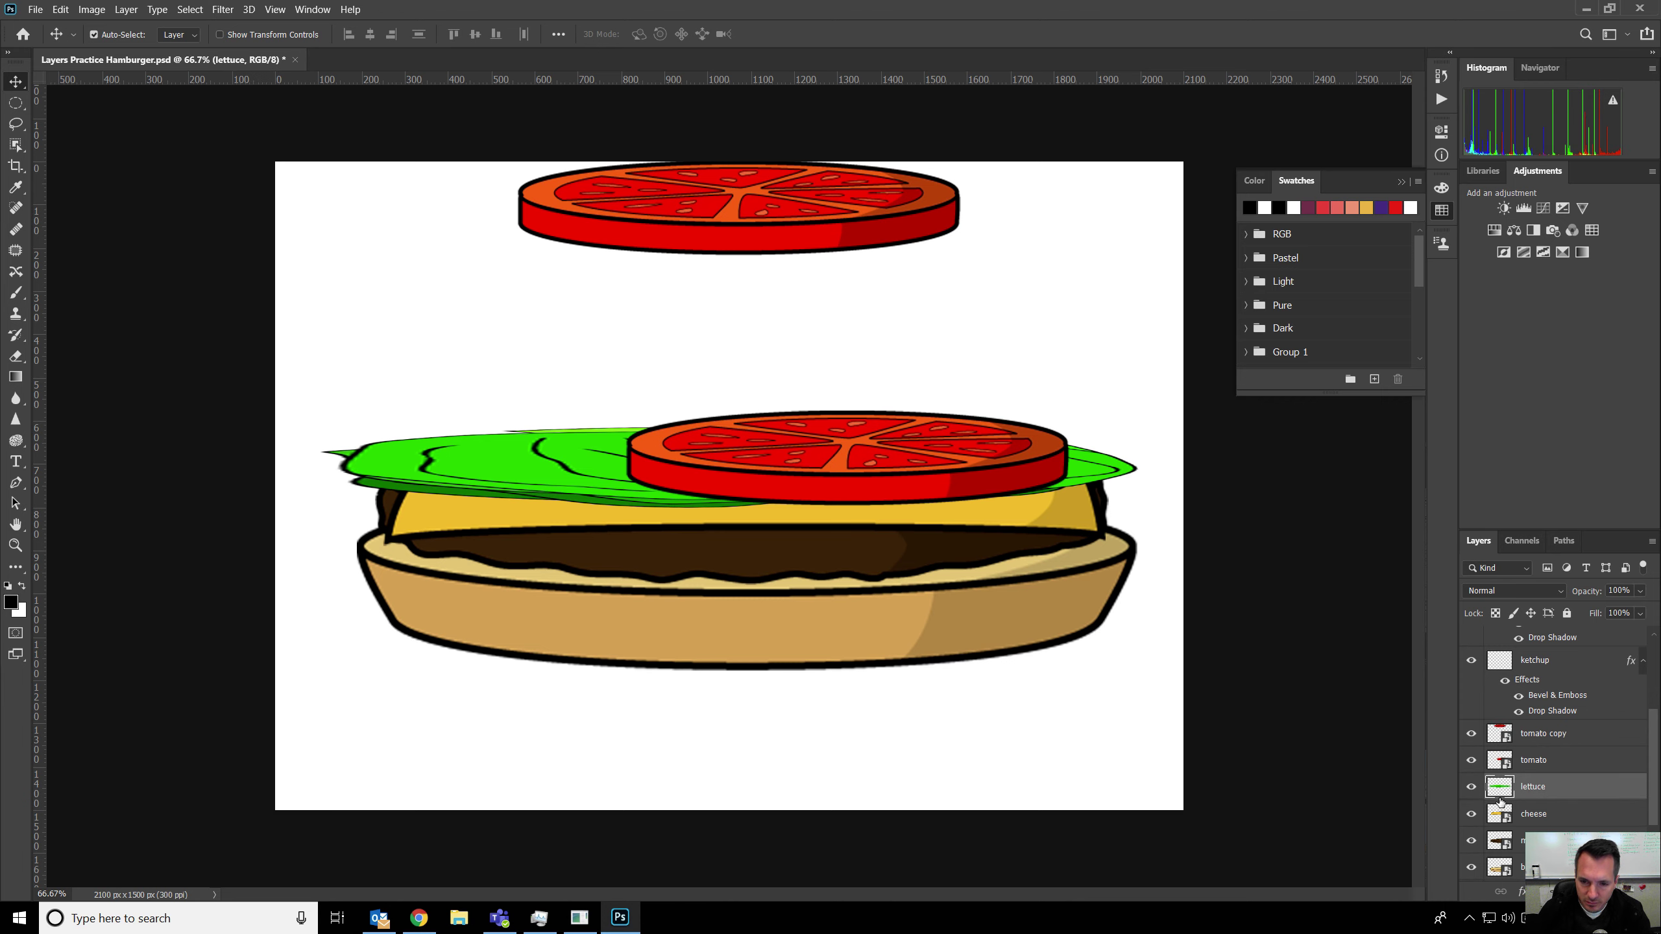
{"action": "left_click_drag", "start_coordinate": [673, 244], "coordinate": [552, 444]}
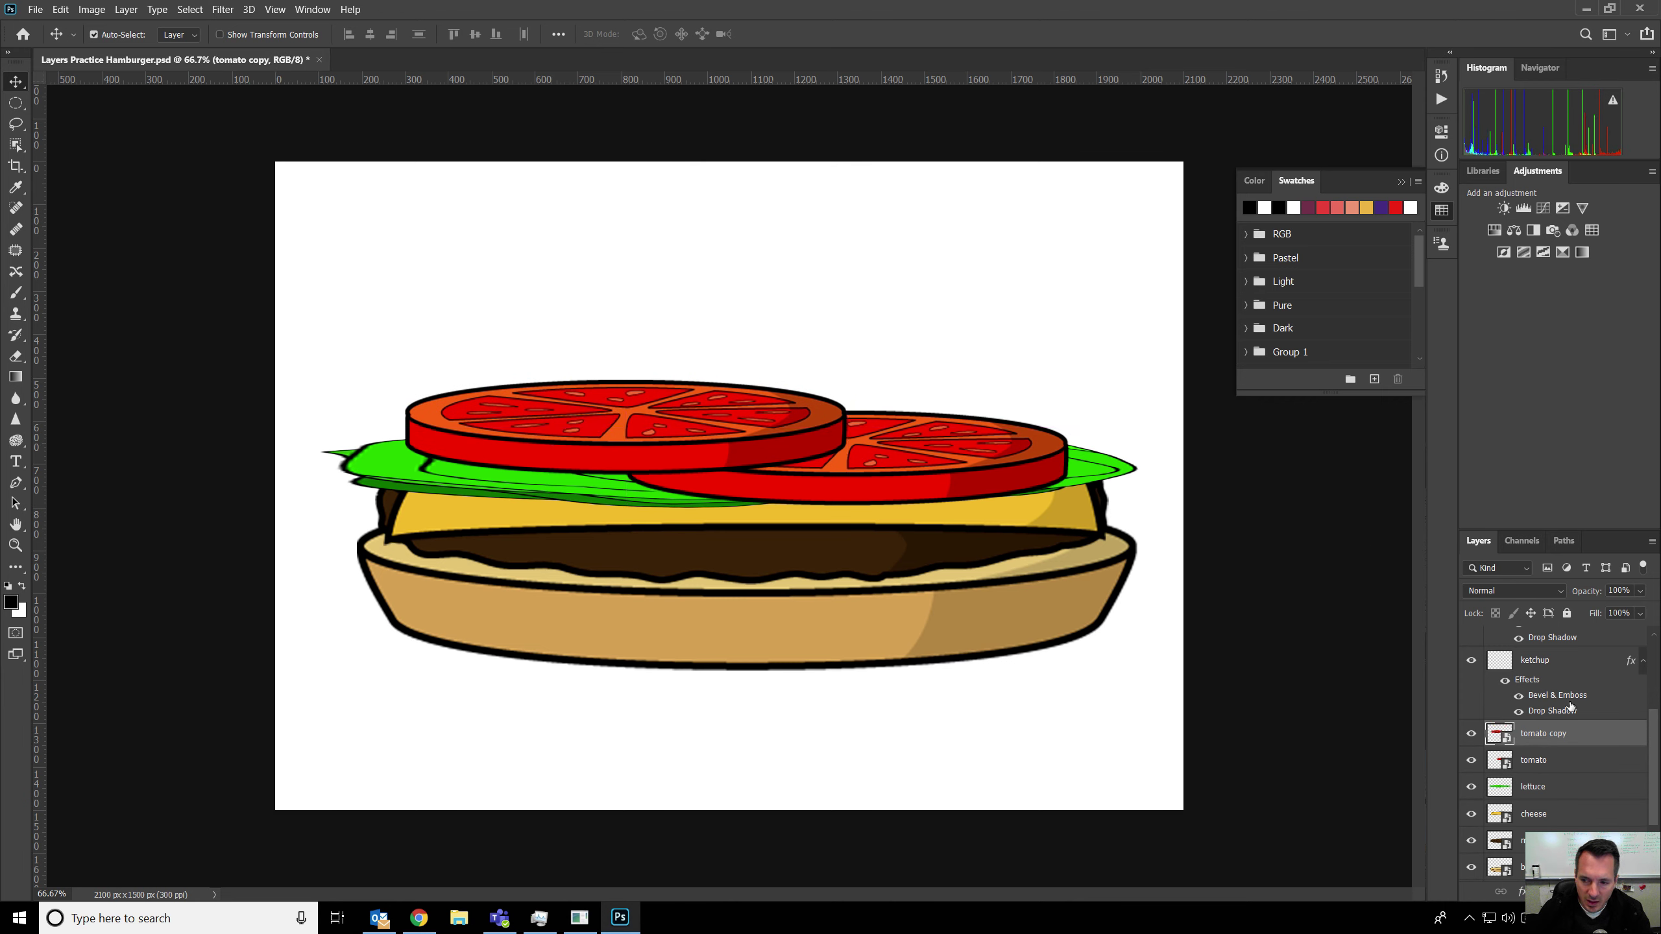
Show the bun top layer again and center the bun top over the tomato slices.
{"action": "scroll", "coordinate": [1527, 748], "scroll_direction": "up", "scroll_amount": 3}
{"action": "scroll", "coordinate": [1467, 671], "scroll_direction": "up", "scroll_amount": 1}
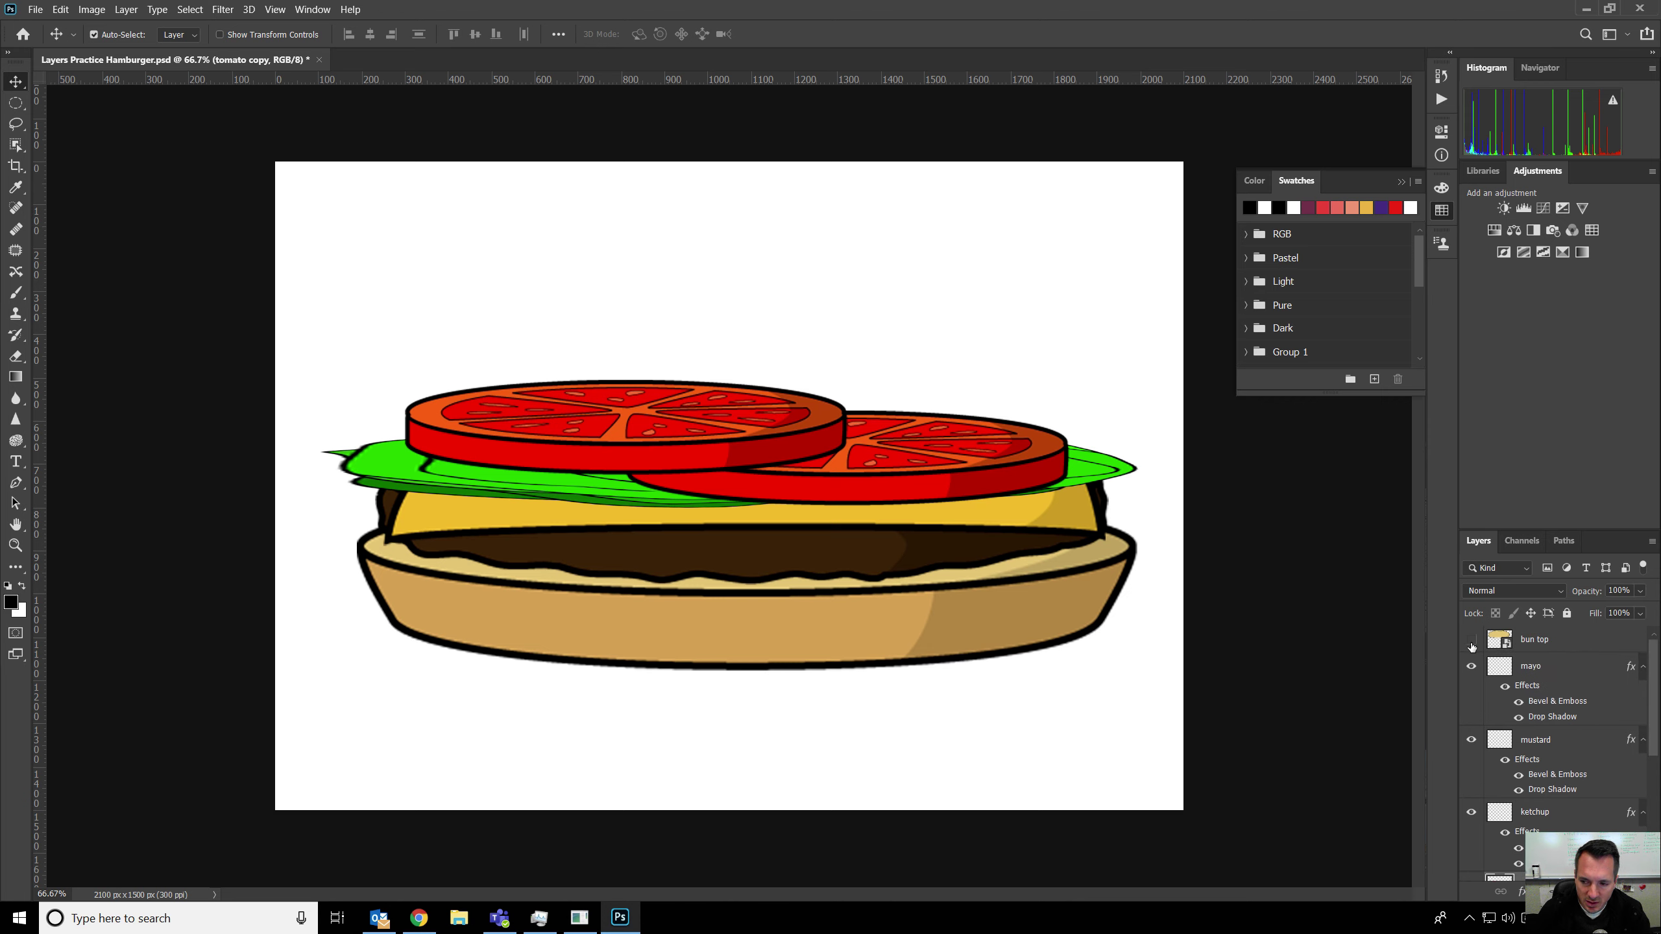
{"action": "left_click", "coordinate": [1472, 641]}
{"action": "left_click_drag", "start_coordinate": [805, 339], "coordinate": [822, 334]}
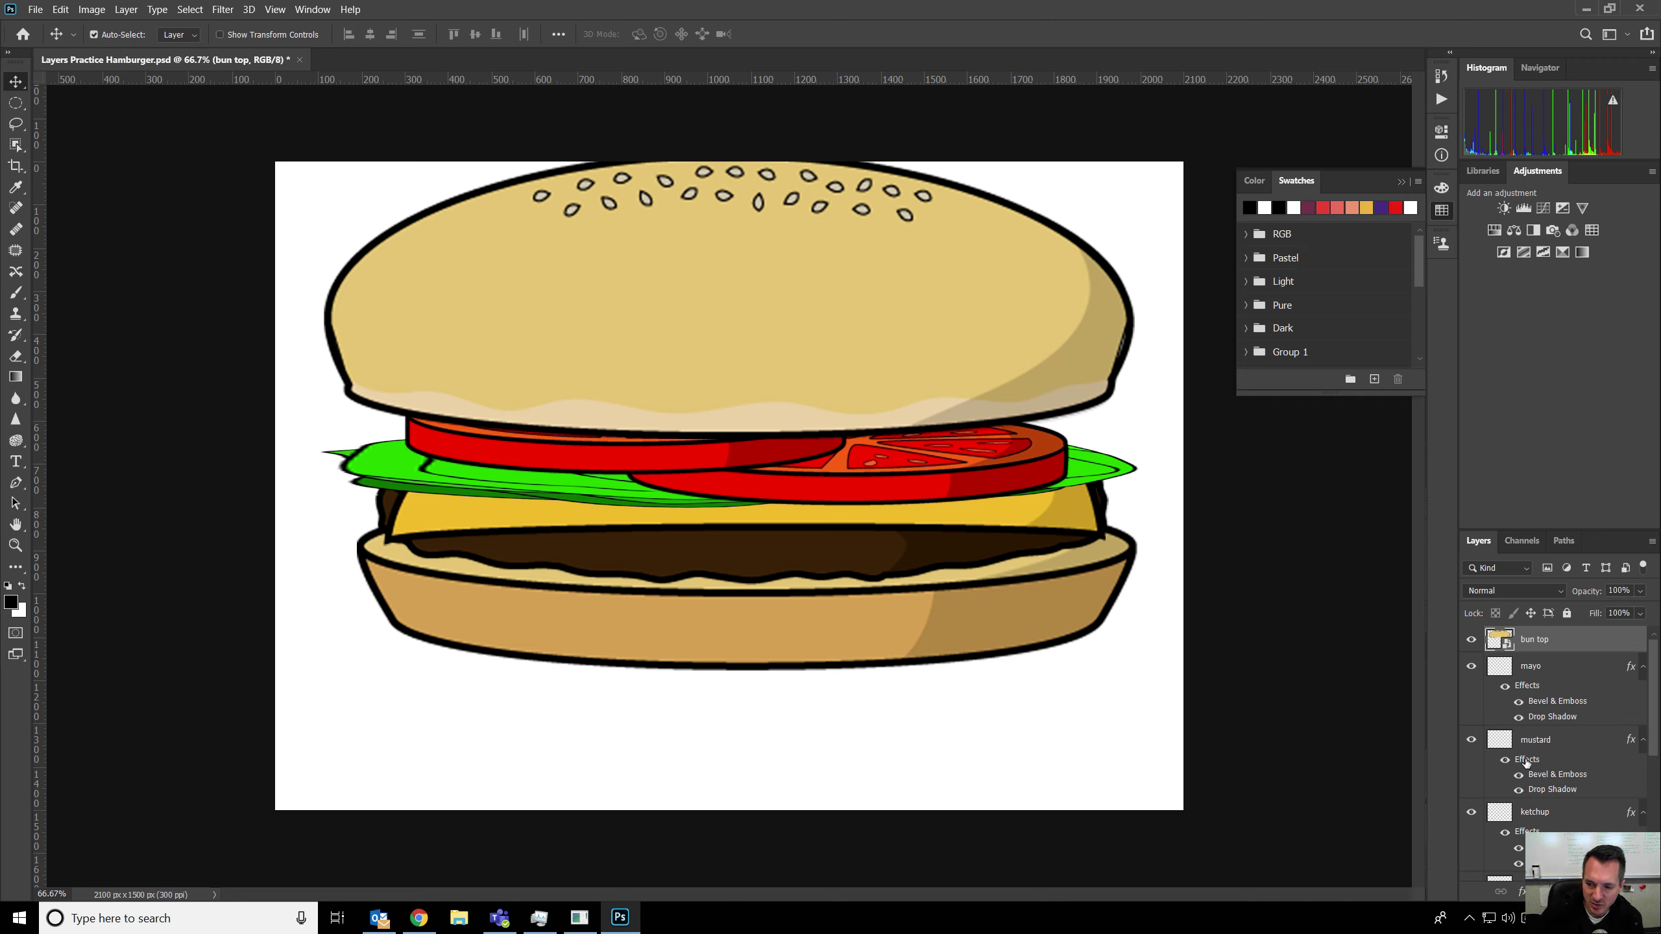
Select the ketchup layer and the Brush tool, and set the foreground color to bright red.
{"action": "left_click", "coordinate": [1506, 809]}
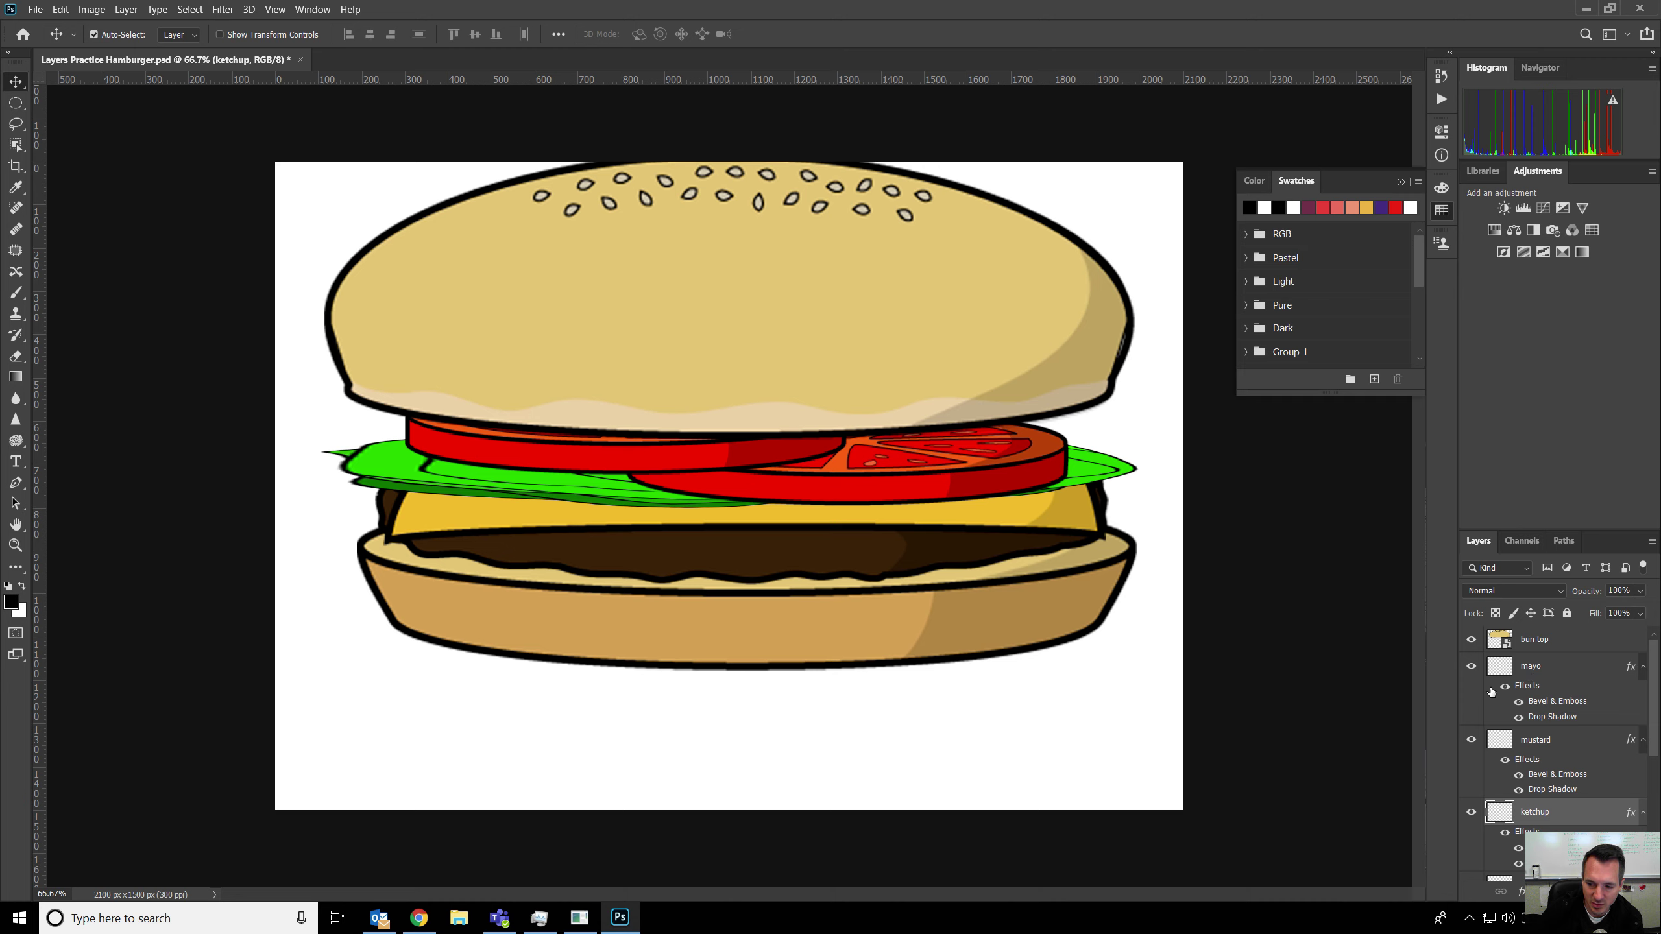
{"action": "scroll", "coordinate": [1517, 788], "scroll_direction": "down", "scroll_amount": 2}
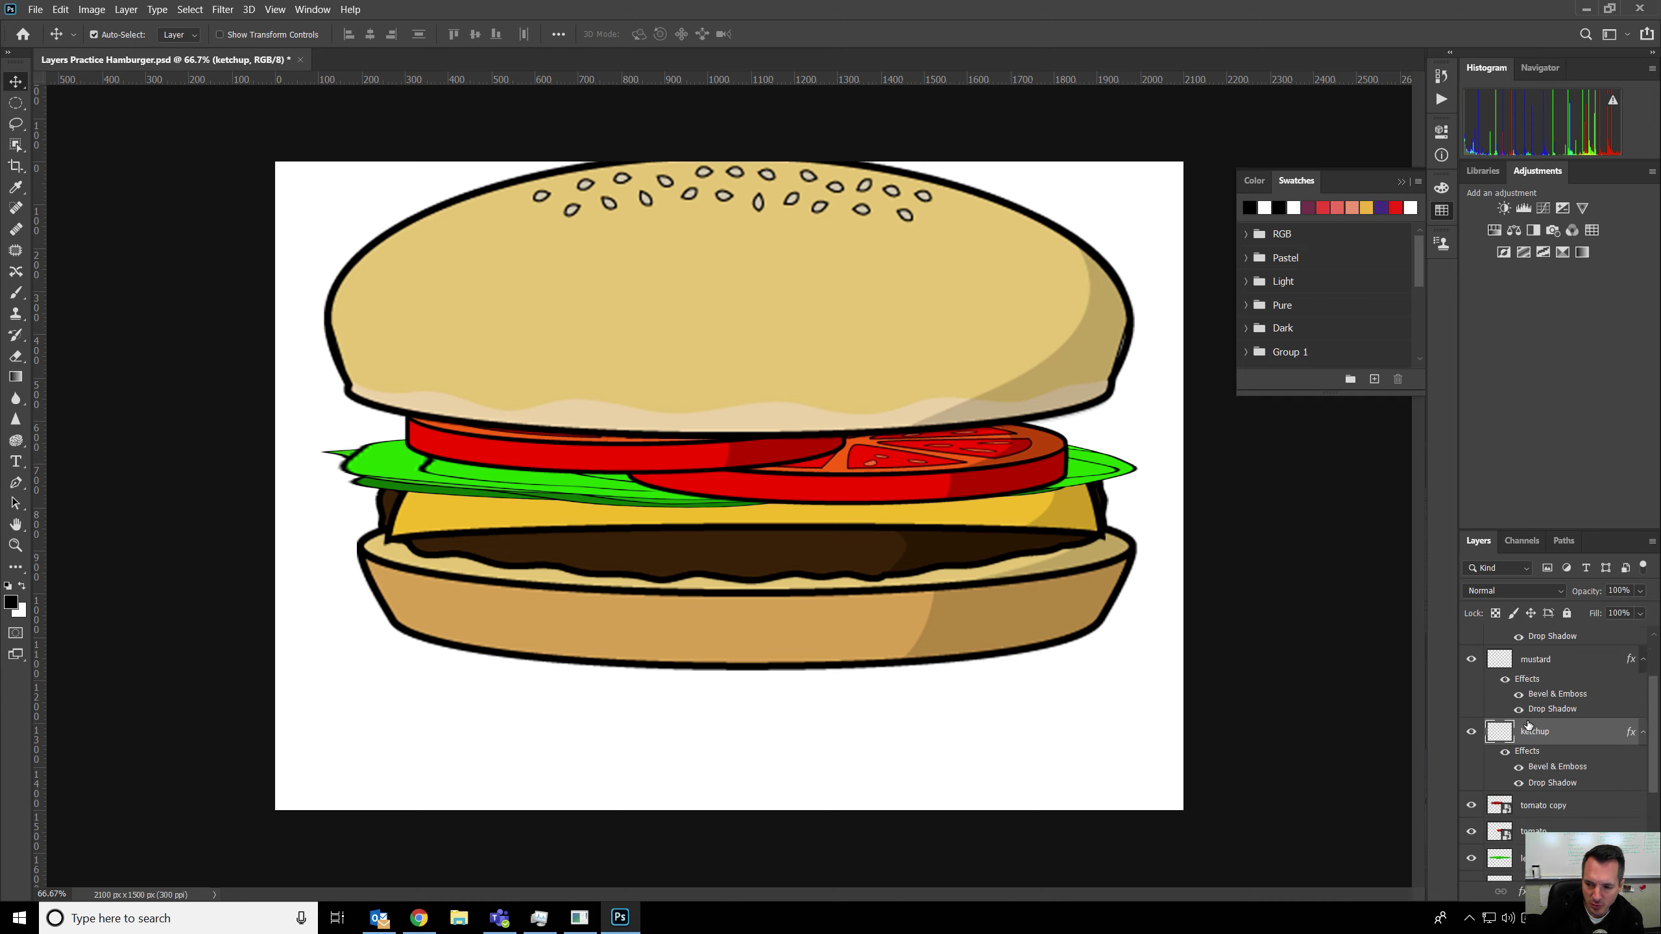
{"action": "left_click", "coordinate": [13, 301]}
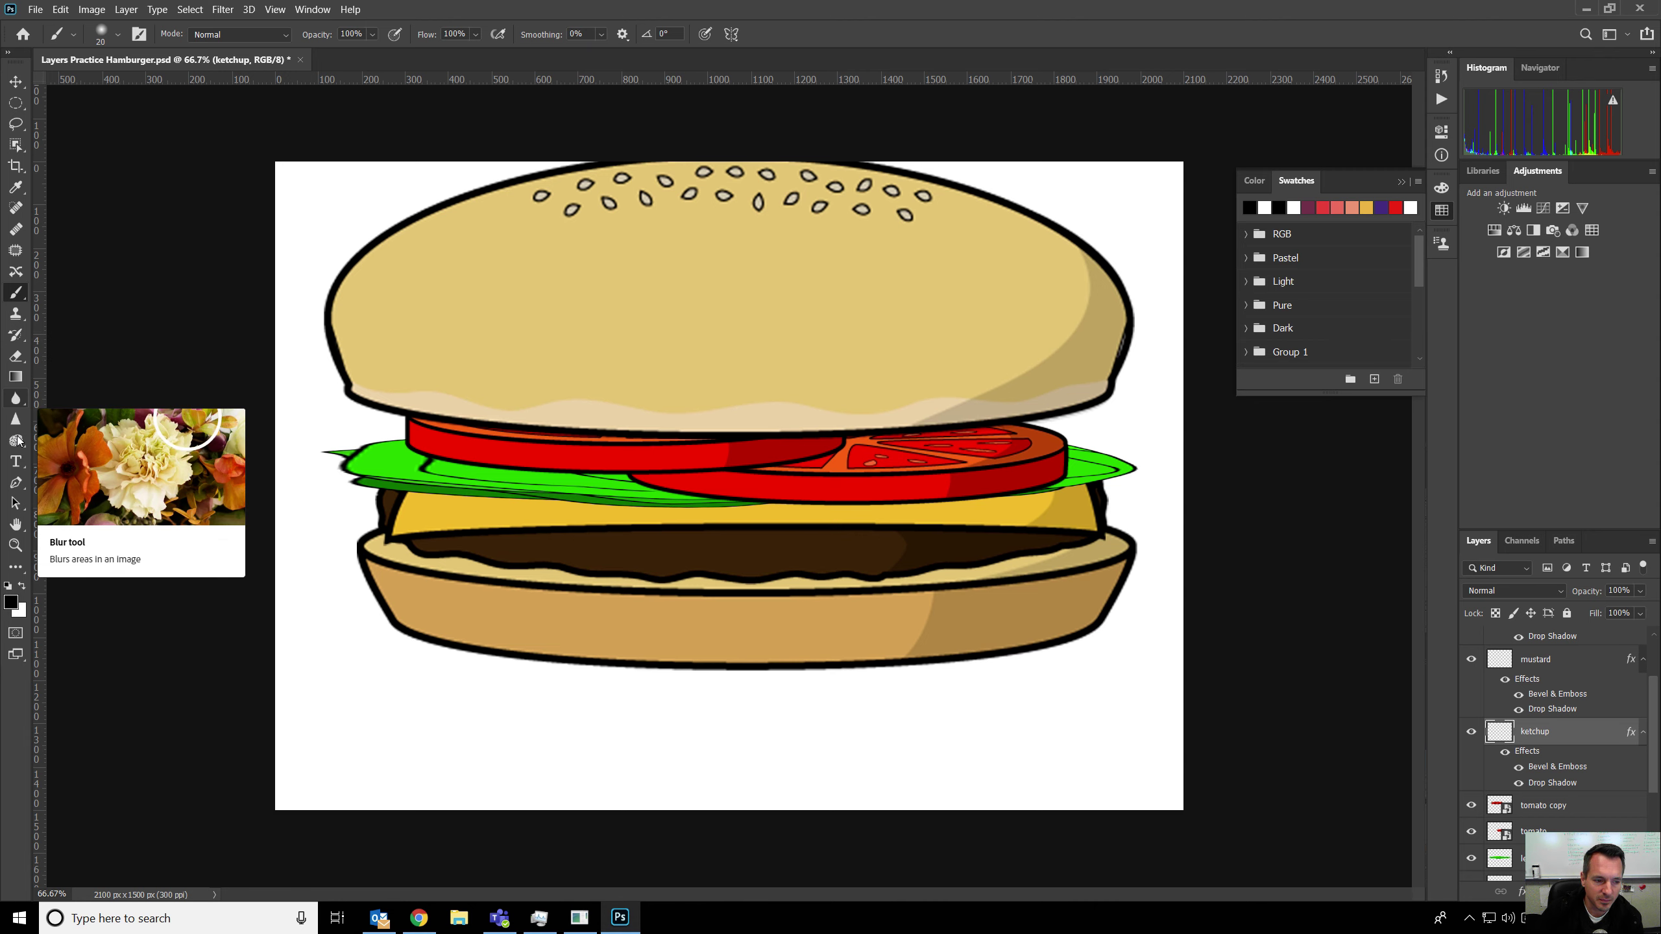
{"action": "left_click", "coordinate": [11, 602]}
{"action": "left_click", "coordinate": [820, 218]}
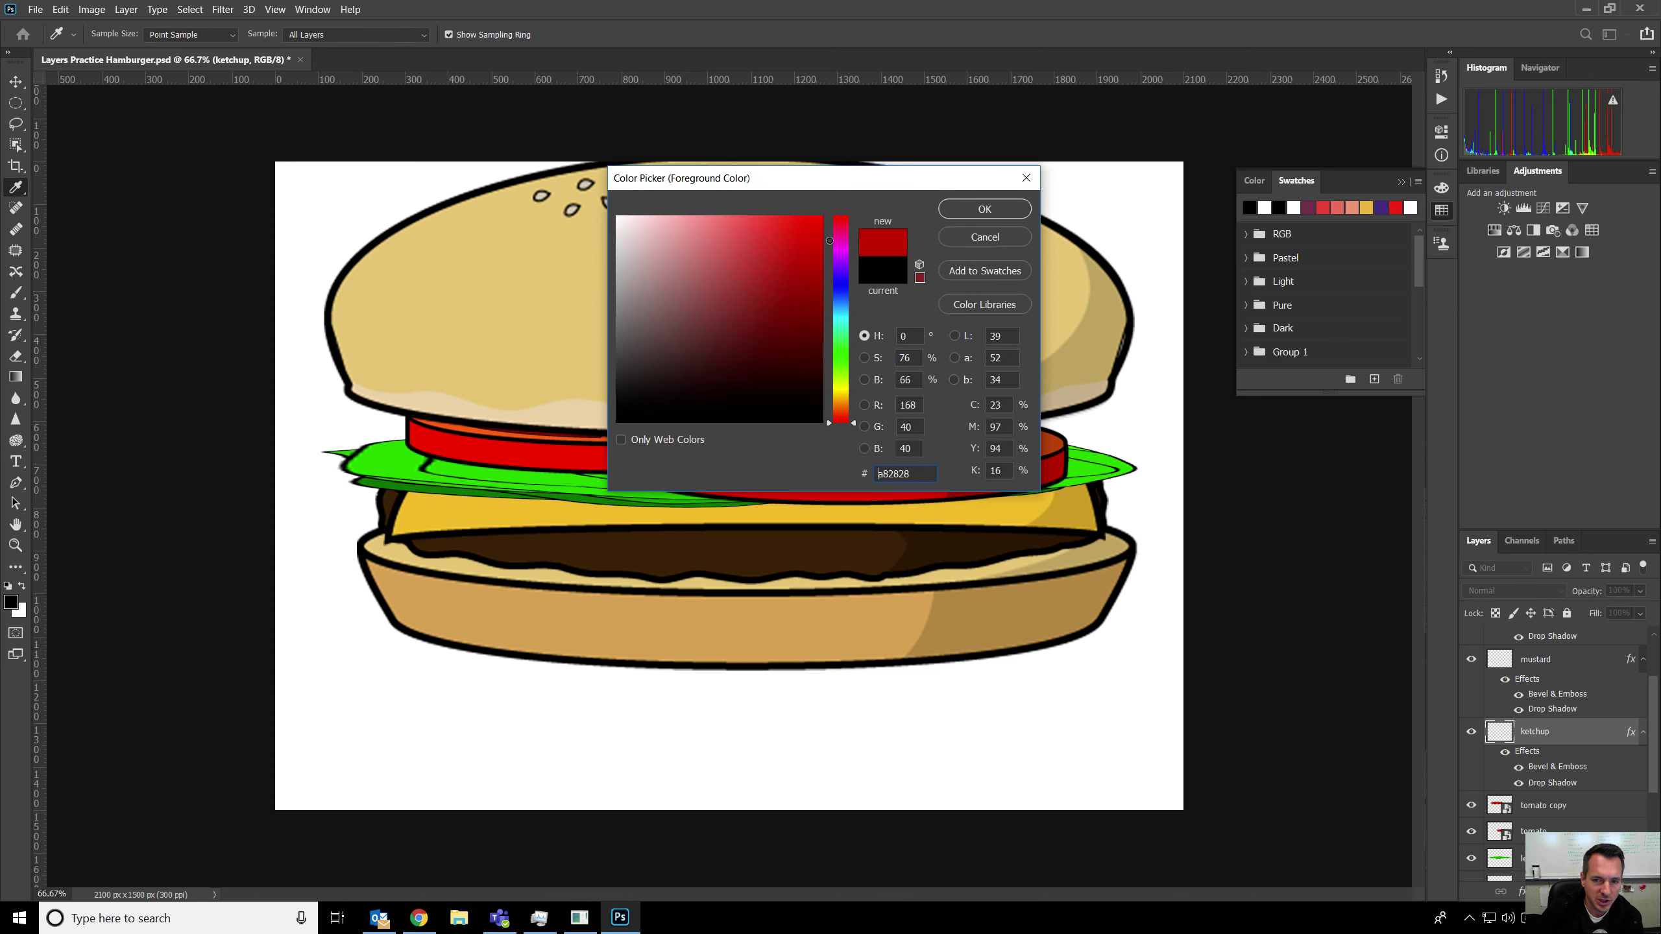
{"action": "left_click", "coordinate": [1006, 210]}
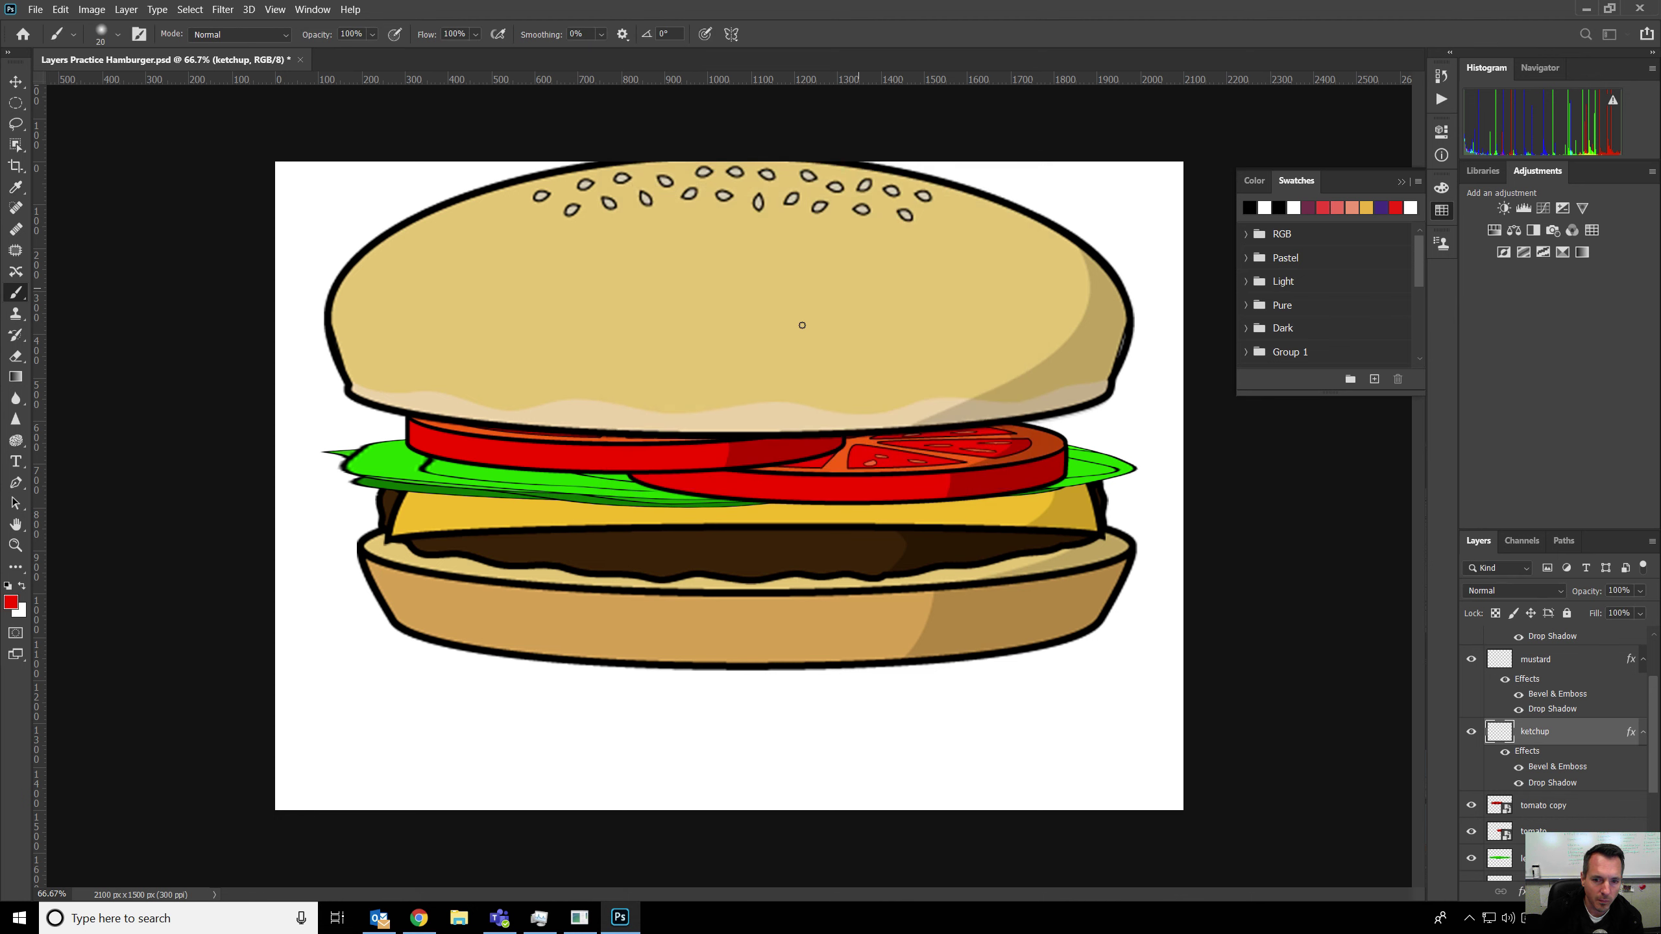
Set the brush size to 56 px.
{"action": "right_click", "coordinate": [460, 458]}
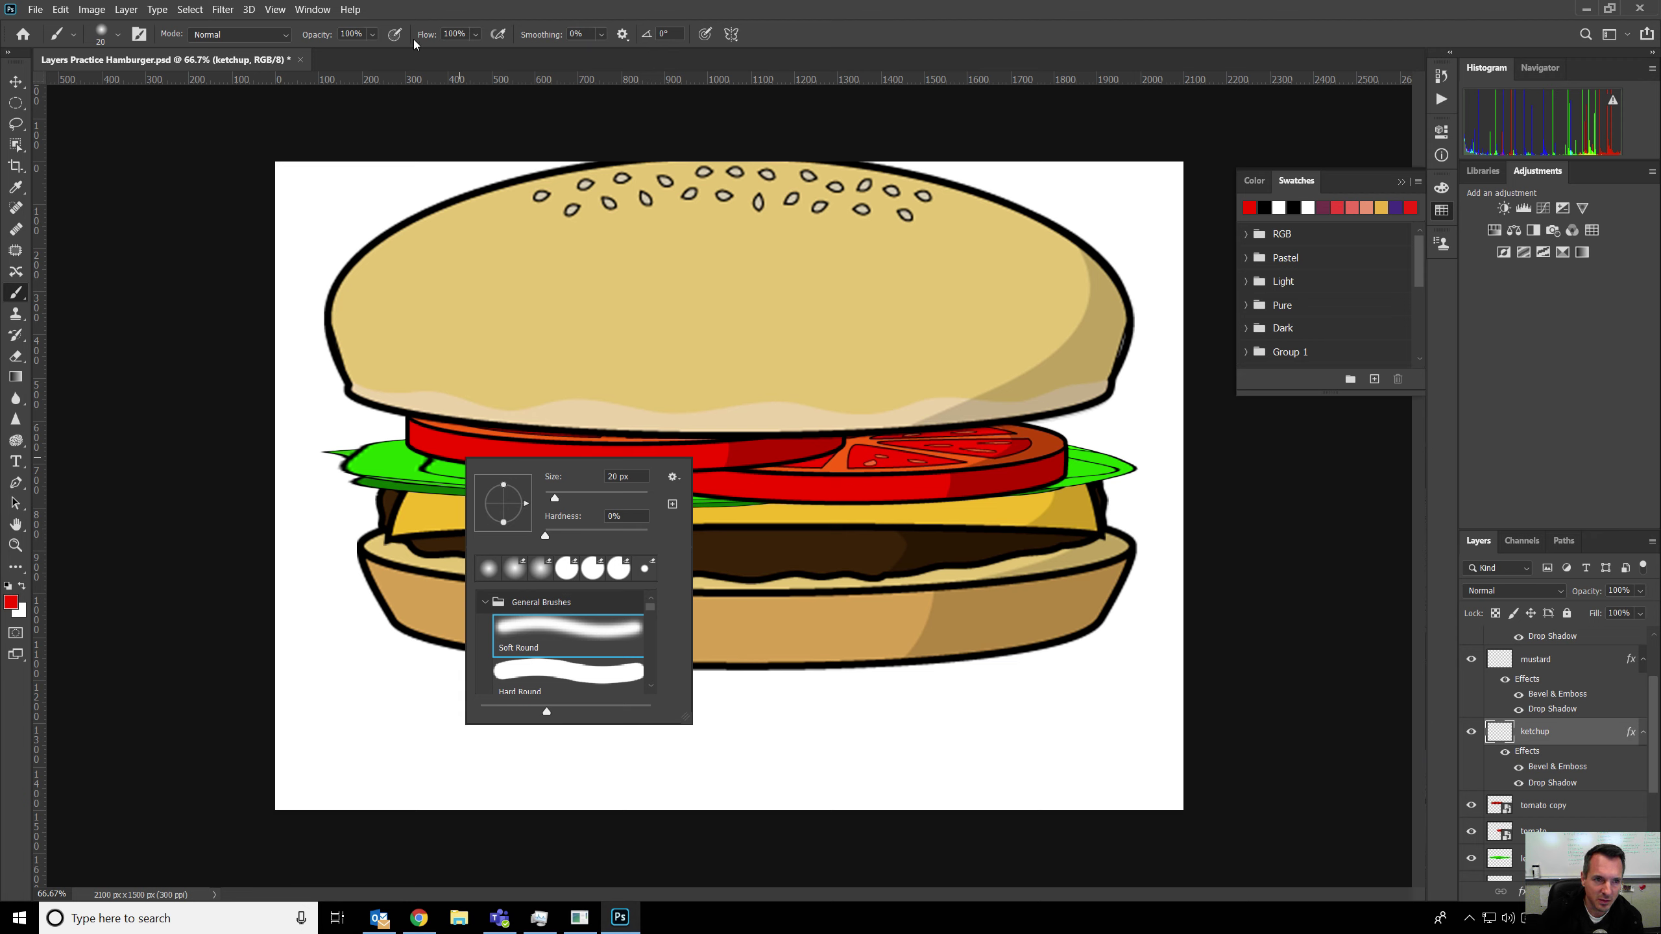
{"action": "left_click", "coordinate": [109, 39]}
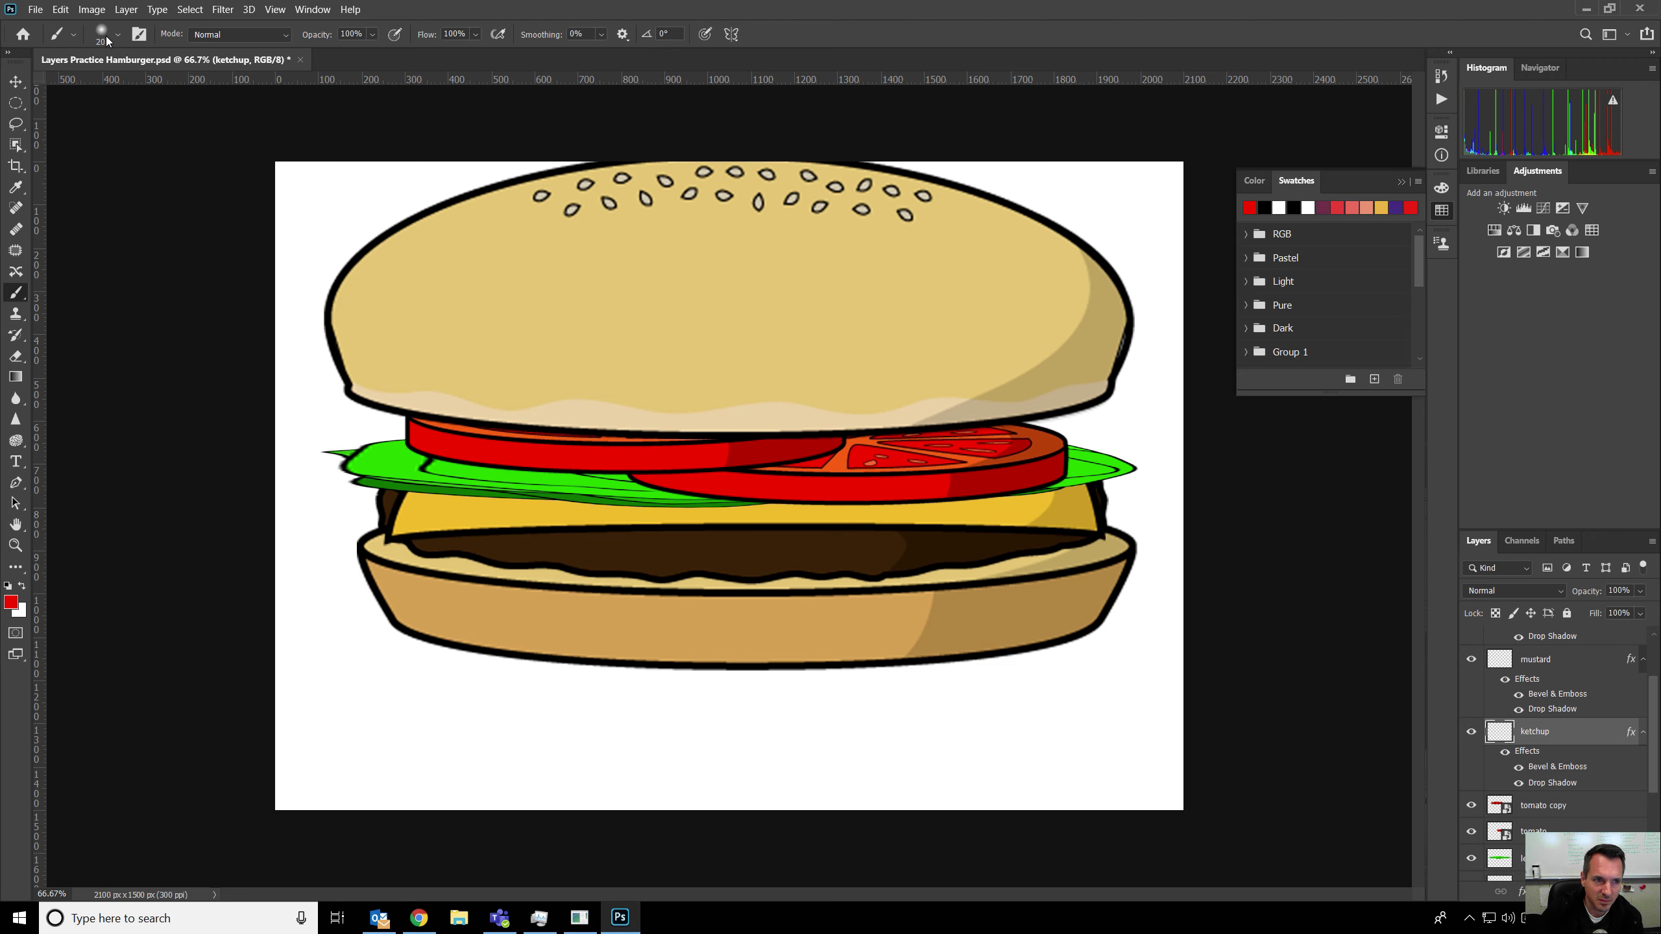
{"action": "left_click", "coordinate": [118, 36]}
{"action": "left_click", "coordinate": [119, 86]}
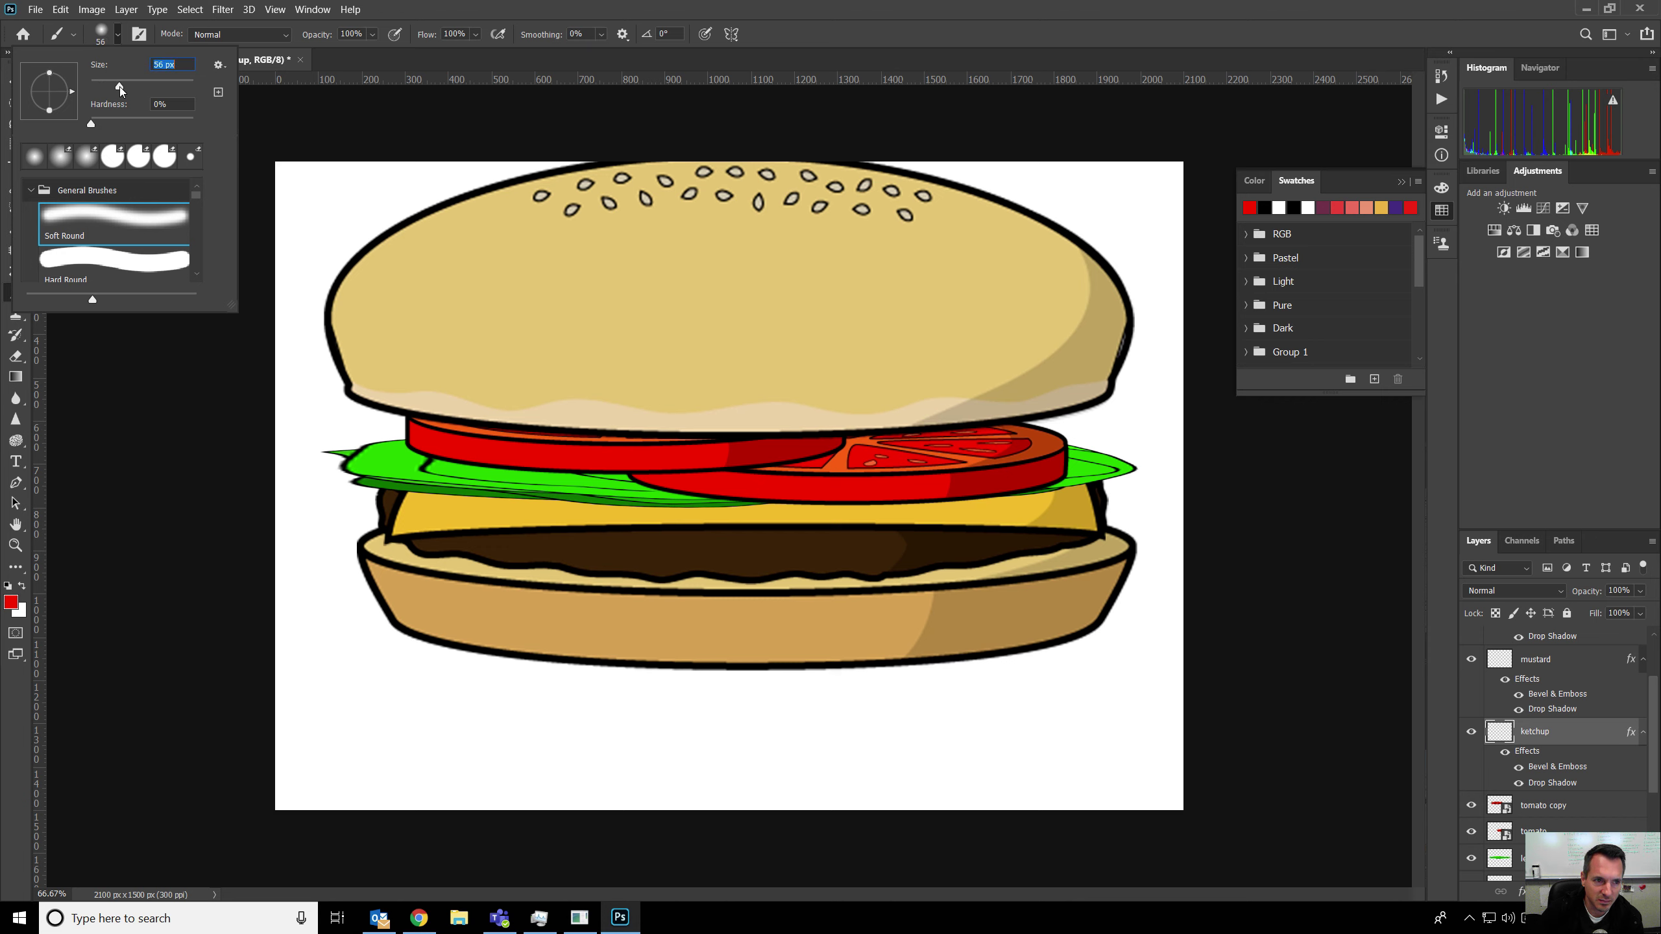
{"action": "right_click", "coordinate": [664, 371]}
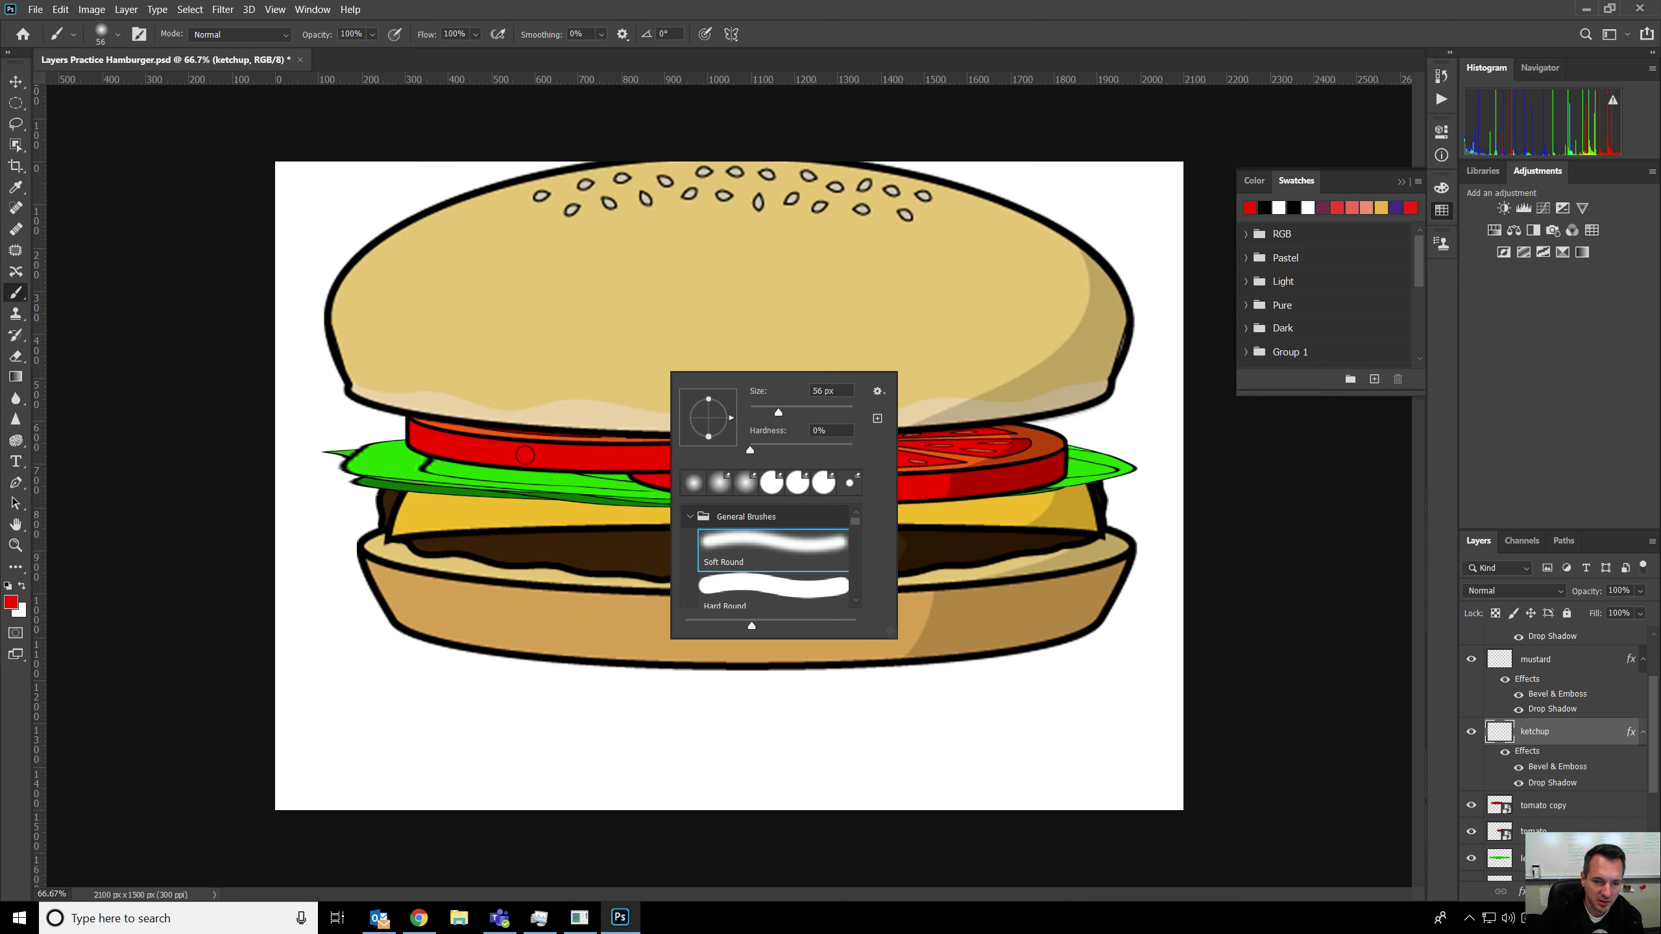
Try a soft round ketchup stroke across the lower edges of the tomato slices, and undo it.
{"action": "mouse_move", "coordinate": [425, 451]}
{"action": "left_mouse_down"}
{"action": "mouse_move", "coordinate": [598, 480]}
{"action": "mouse_move", "coordinate": [889, 482]}
{"action": "mouse_move", "coordinate": [1075, 459]}
{"action": "left_mouse_up"}
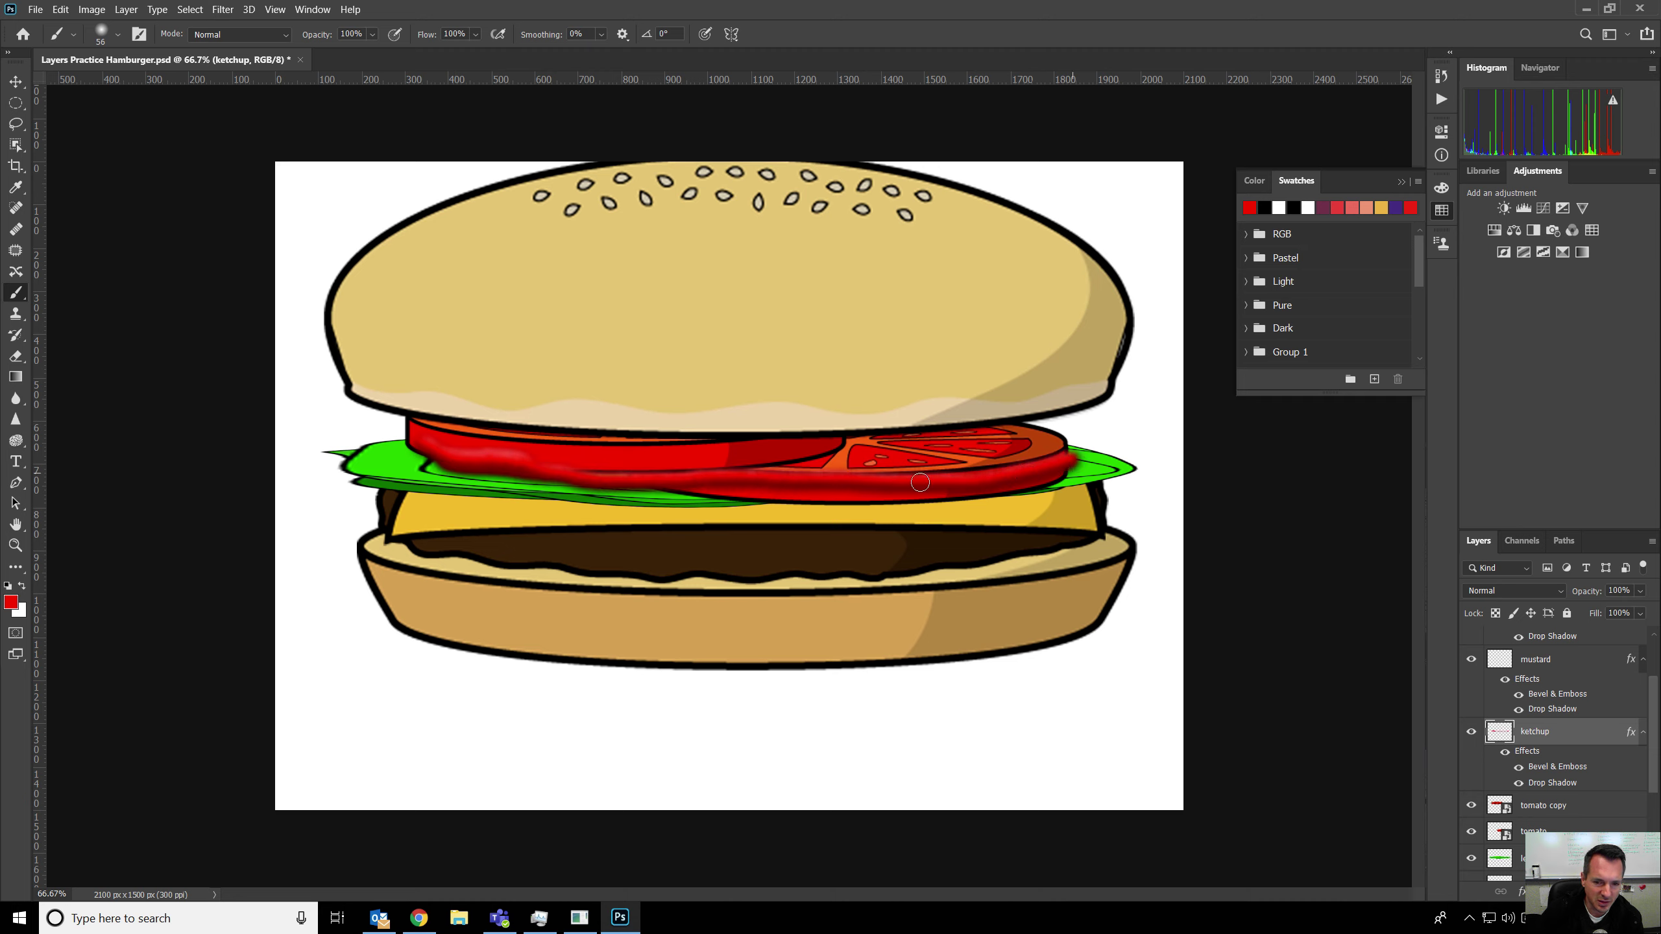
{"action": "left_click", "coordinate": [60, 9]}
{"action": "left_click", "coordinate": [98, 24]}
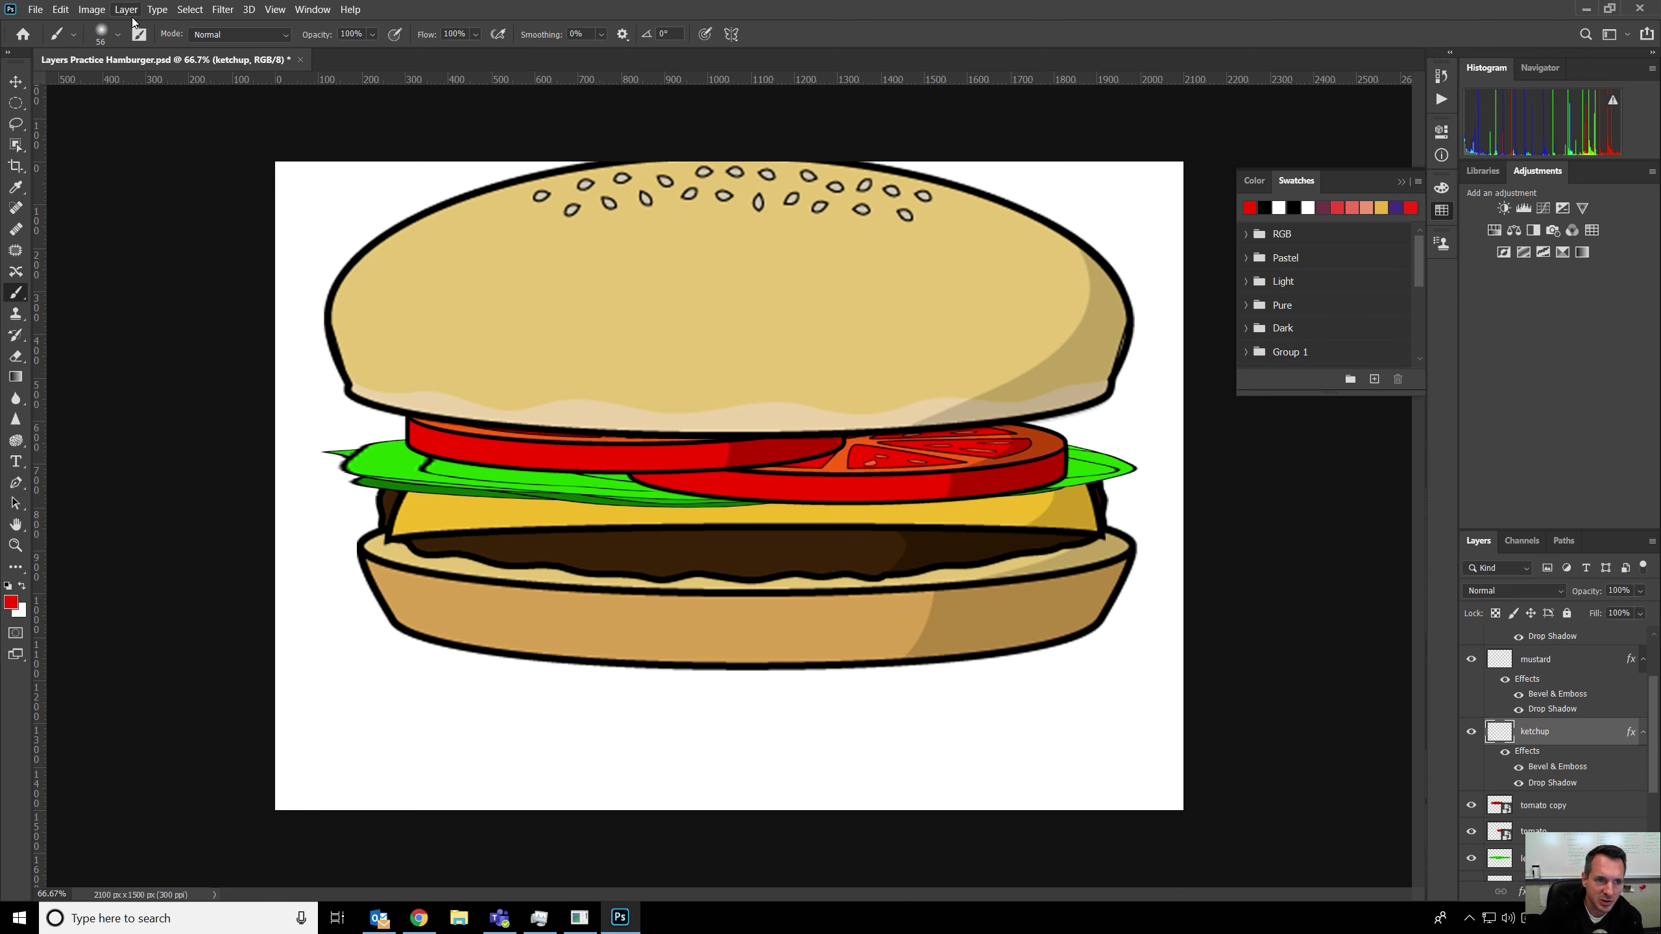
Choose the Hard Round brush and paint a red ketchup line across the burger along the lower edges of the tomato slices.
{"action": "left_click", "coordinate": [116, 36]}
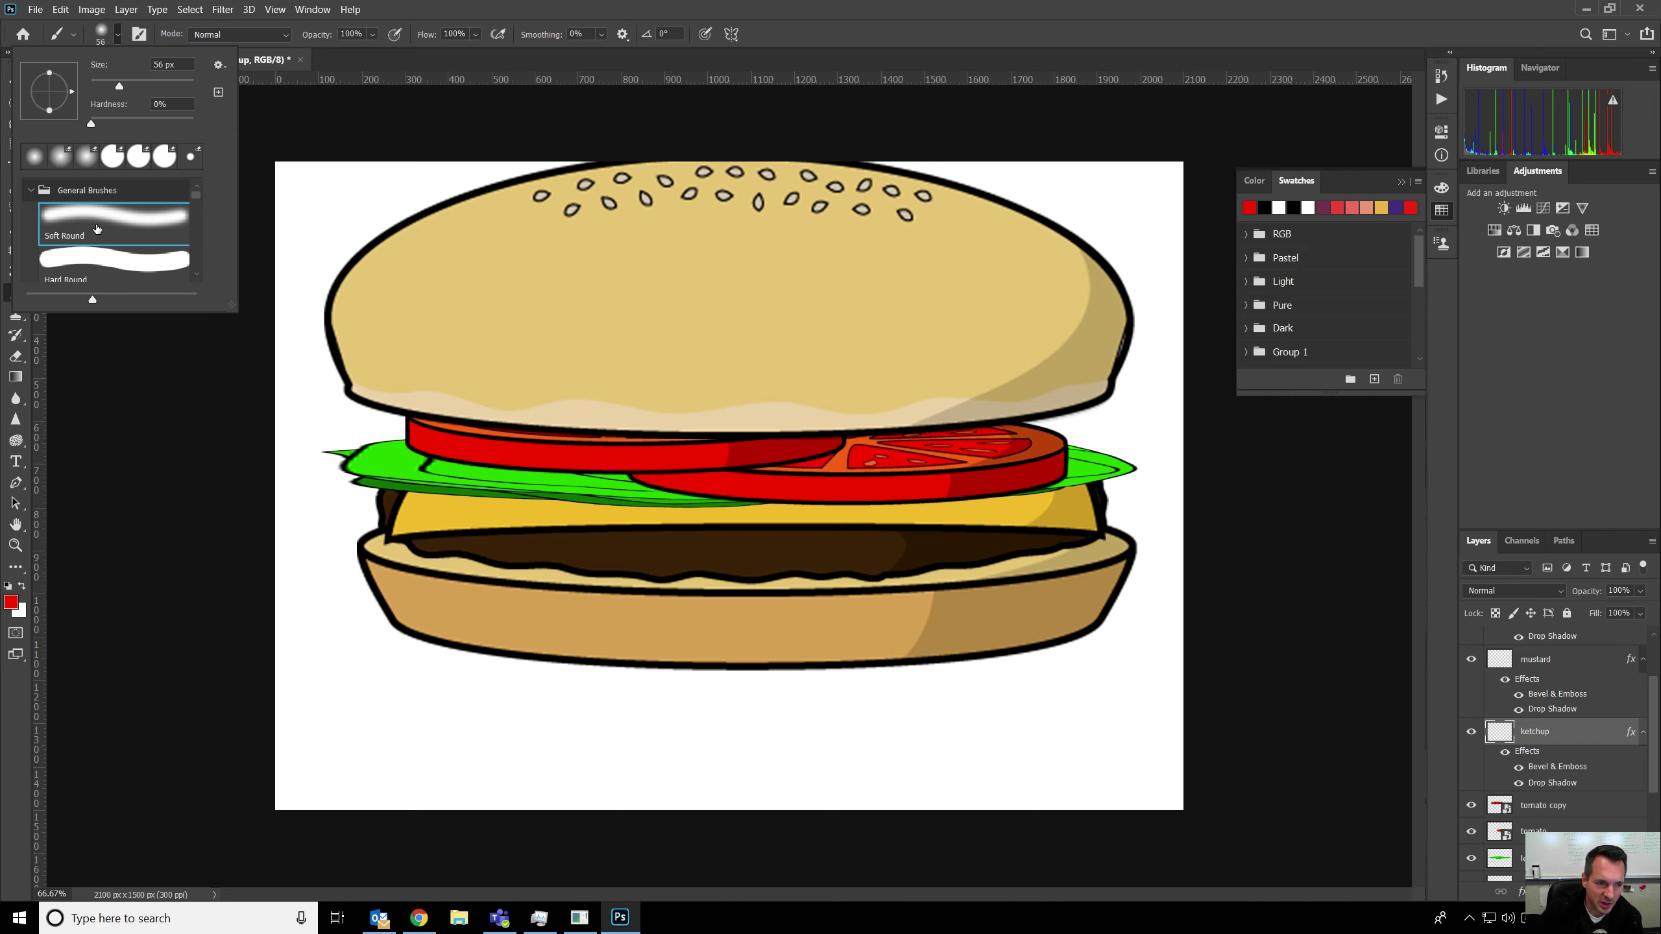
{"action": "left_click", "coordinate": [96, 265]}
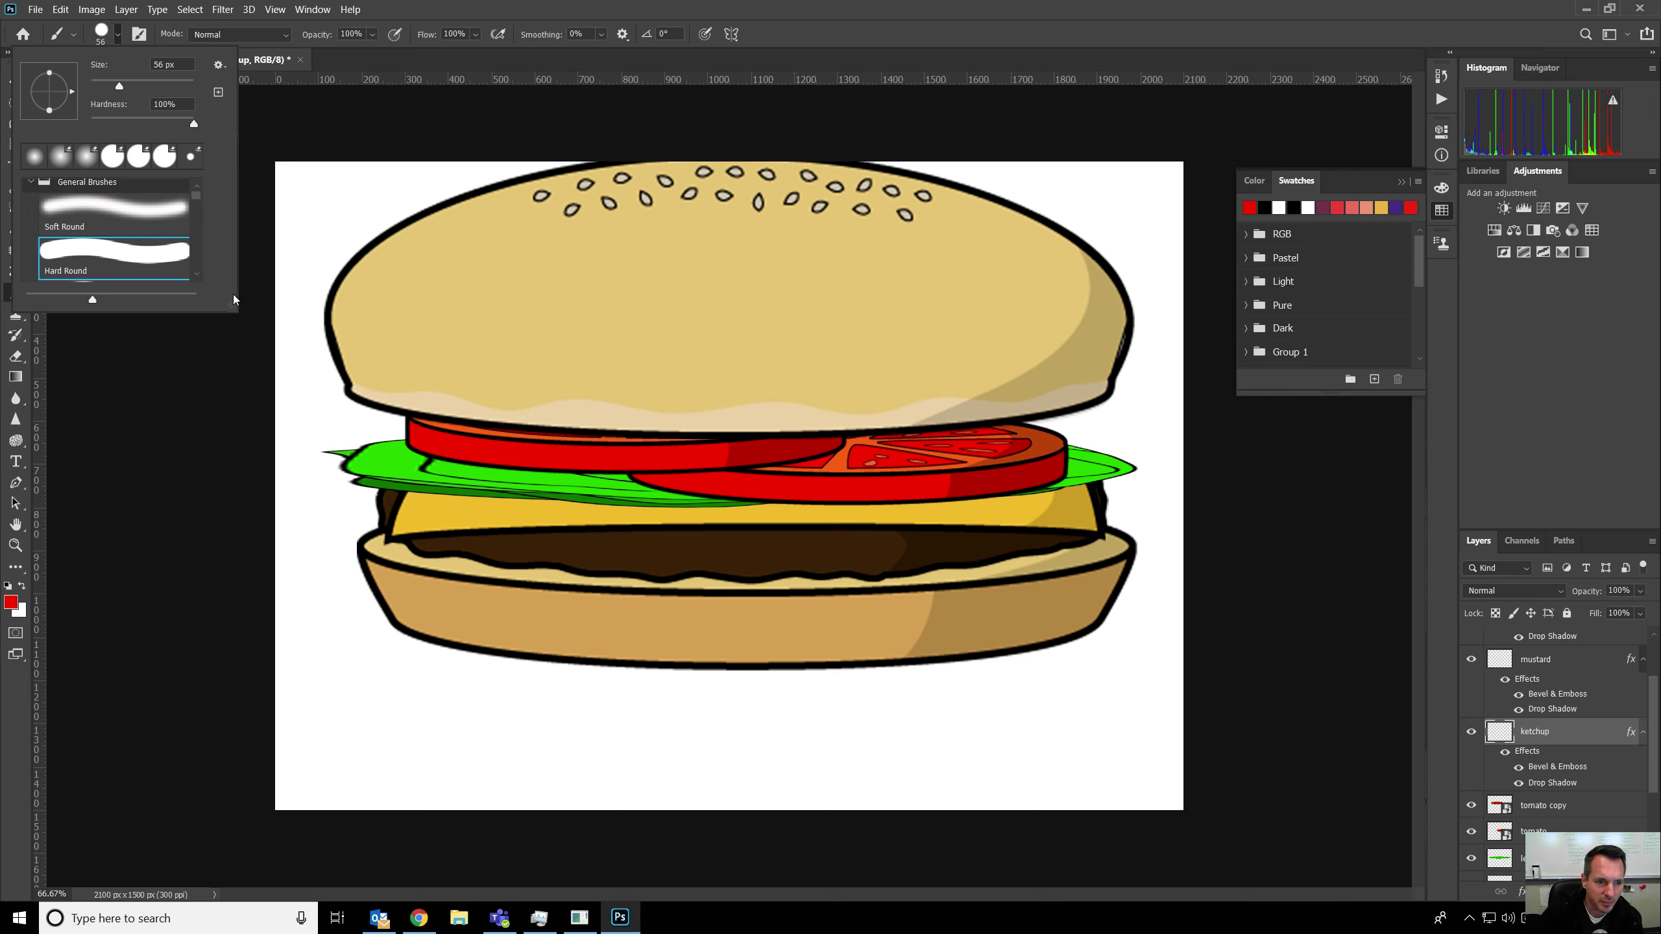
{"action": "mouse_move", "coordinate": [407, 456]}
{"action": "left_mouse_down"}
{"action": "mouse_move", "coordinate": [647, 486]}
{"action": "mouse_move", "coordinate": [889, 488]}
{"action": "mouse_move", "coordinate": [1076, 466]}
{"action": "mouse_move", "coordinate": [850, 490]}
{"action": "mouse_move", "coordinate": [410, 483]}
{"action": "left_mouse_up"}
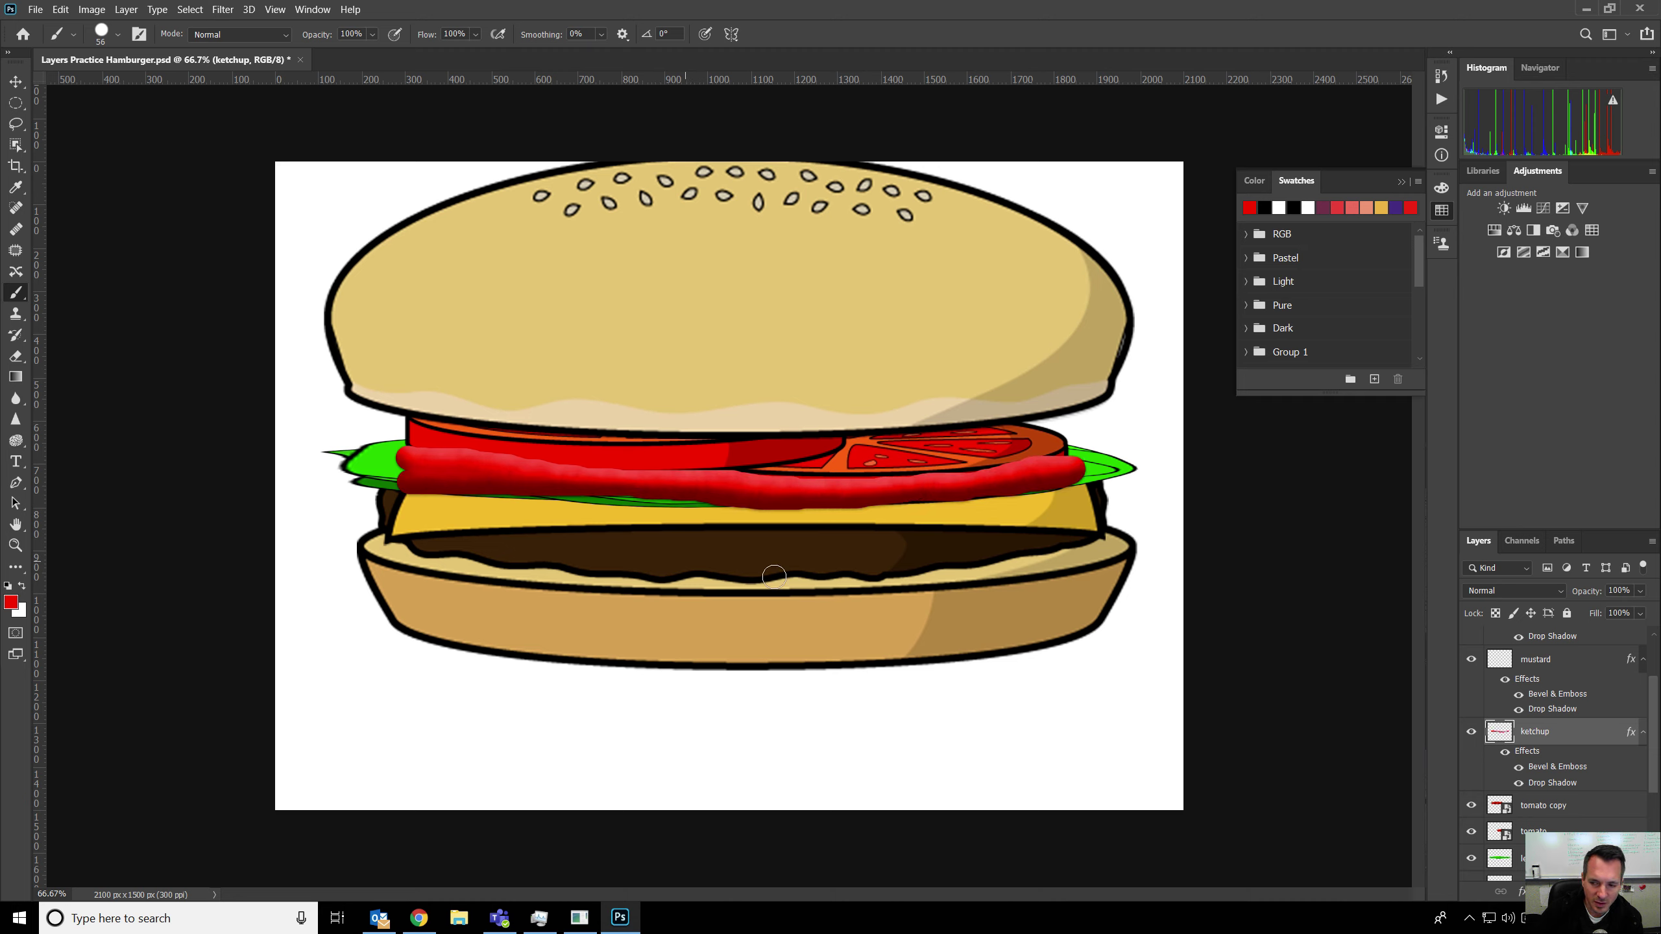
Paint a bright yellow (#fff600) mustard line across the tomato slices above the ketchup, on the mustard layer.
{"action": "left_click", "coordinate": [1489, 660]}
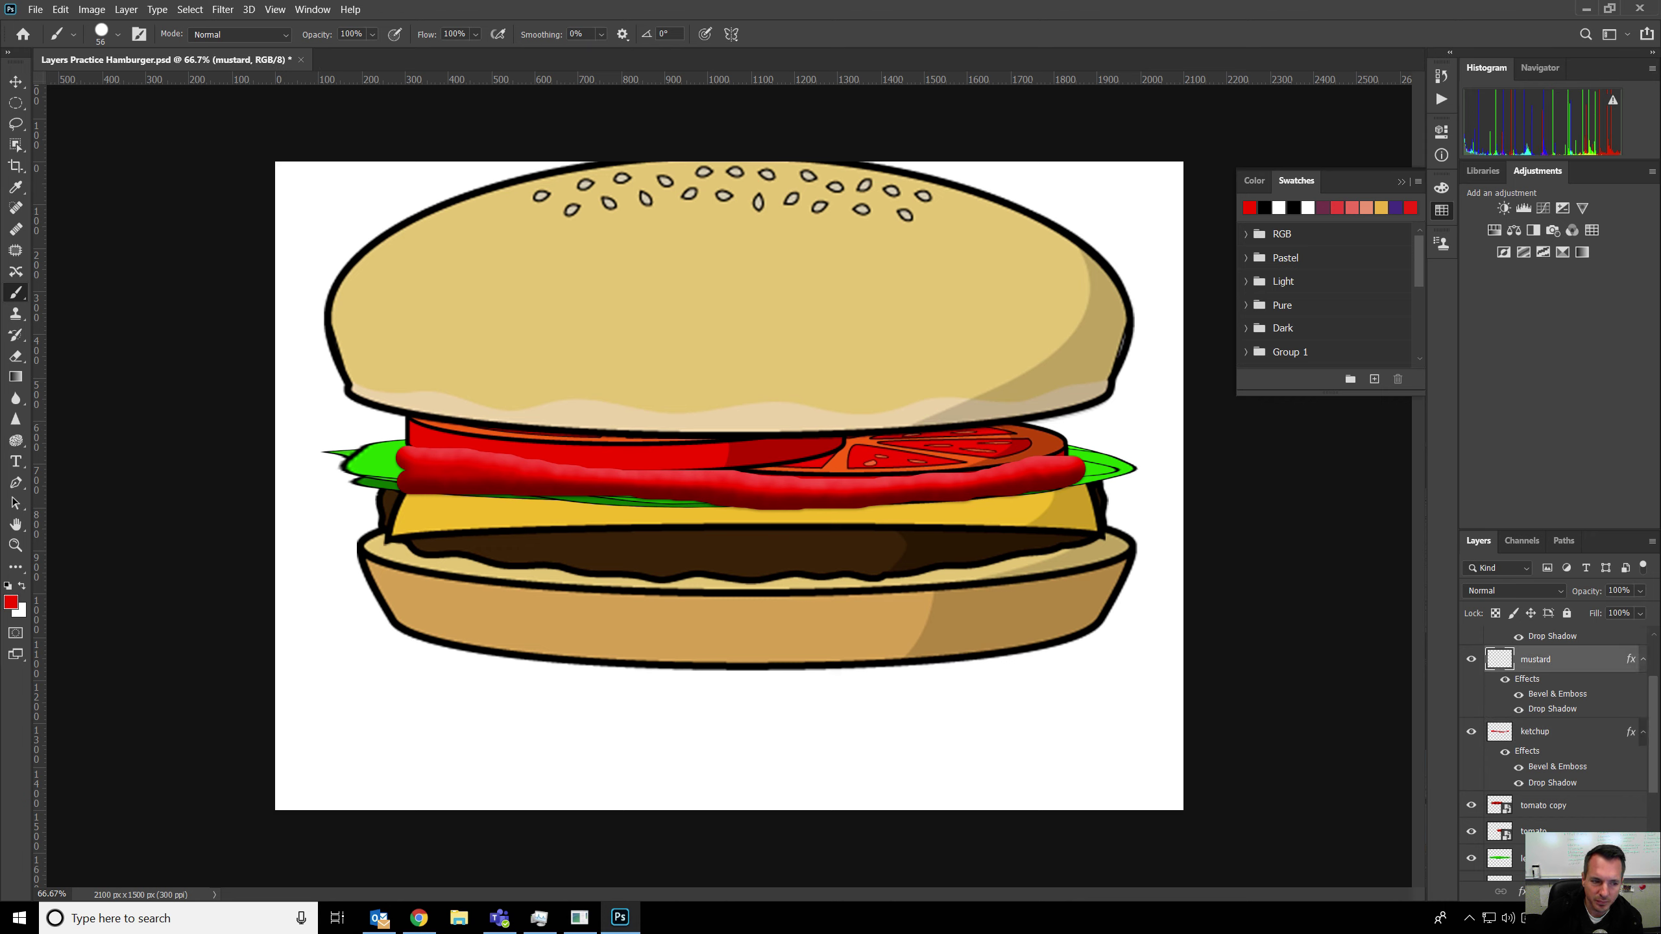
{"action": "left_click", "coordinate": [11, 602]}
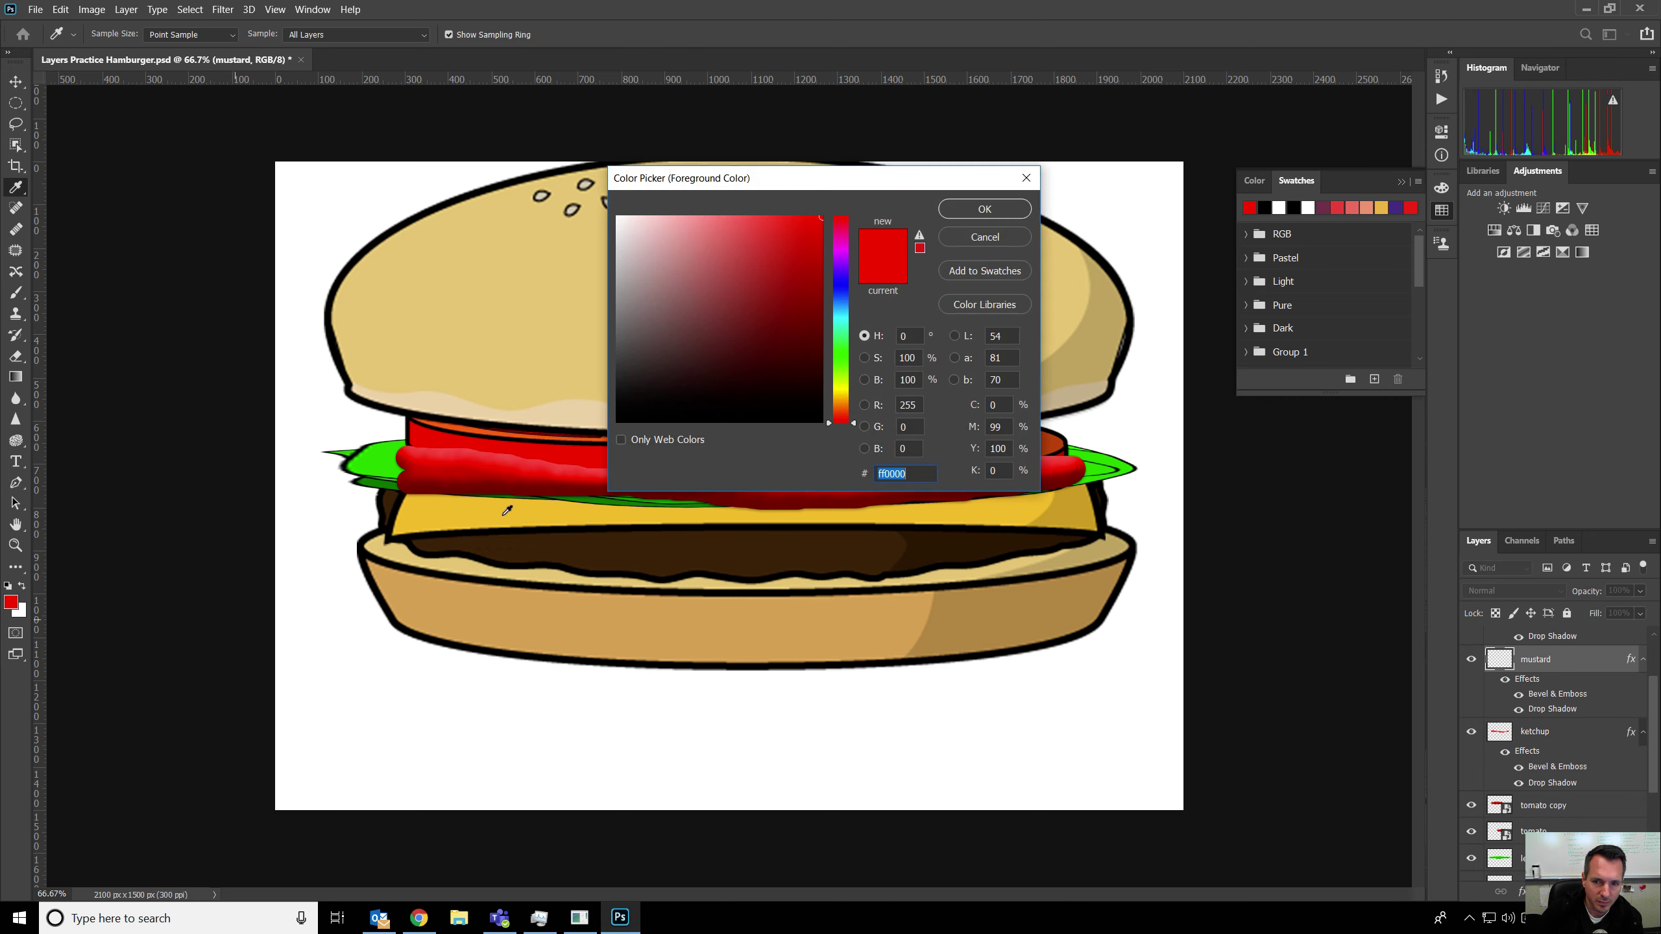
{"action": "left_click", "coordinate": [840, 391]}
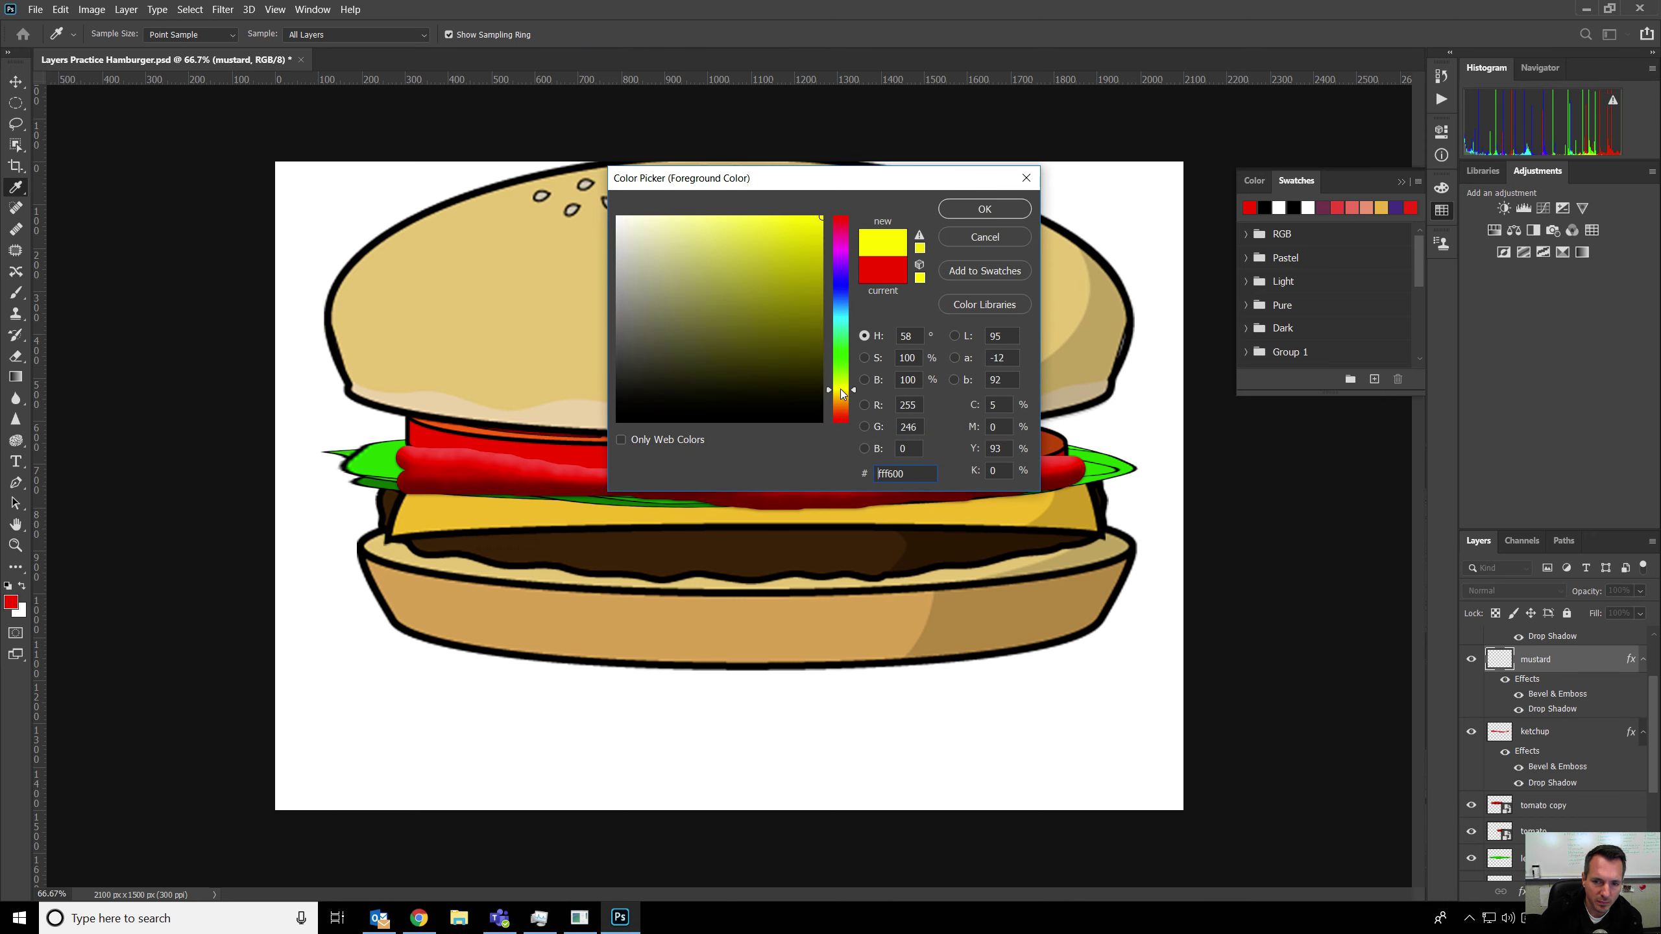
{"action": "left_click", "coordinate": [968, 213]}
{"action": "key", "text": "b"}
{"action": "mouse_move", "coordinate": [438, 447]}
{"action": "left_mouse_down"}
{"action": "mouse_move", "coordinate": [770, 460]}
{"action": "mouse_move", "coordinate": [1025, 444]}
{"action": "mouse_move", "coordinate": [533, 461]}
{"action": "left_mouse_up"}
Paint a white mayo line across the burger between the mustard and the ketchup, on the mayo layer.
{"action": "scroll", "coordinate": [1509, 762], "scroll_direction": "up", "scroll_amount": 2}
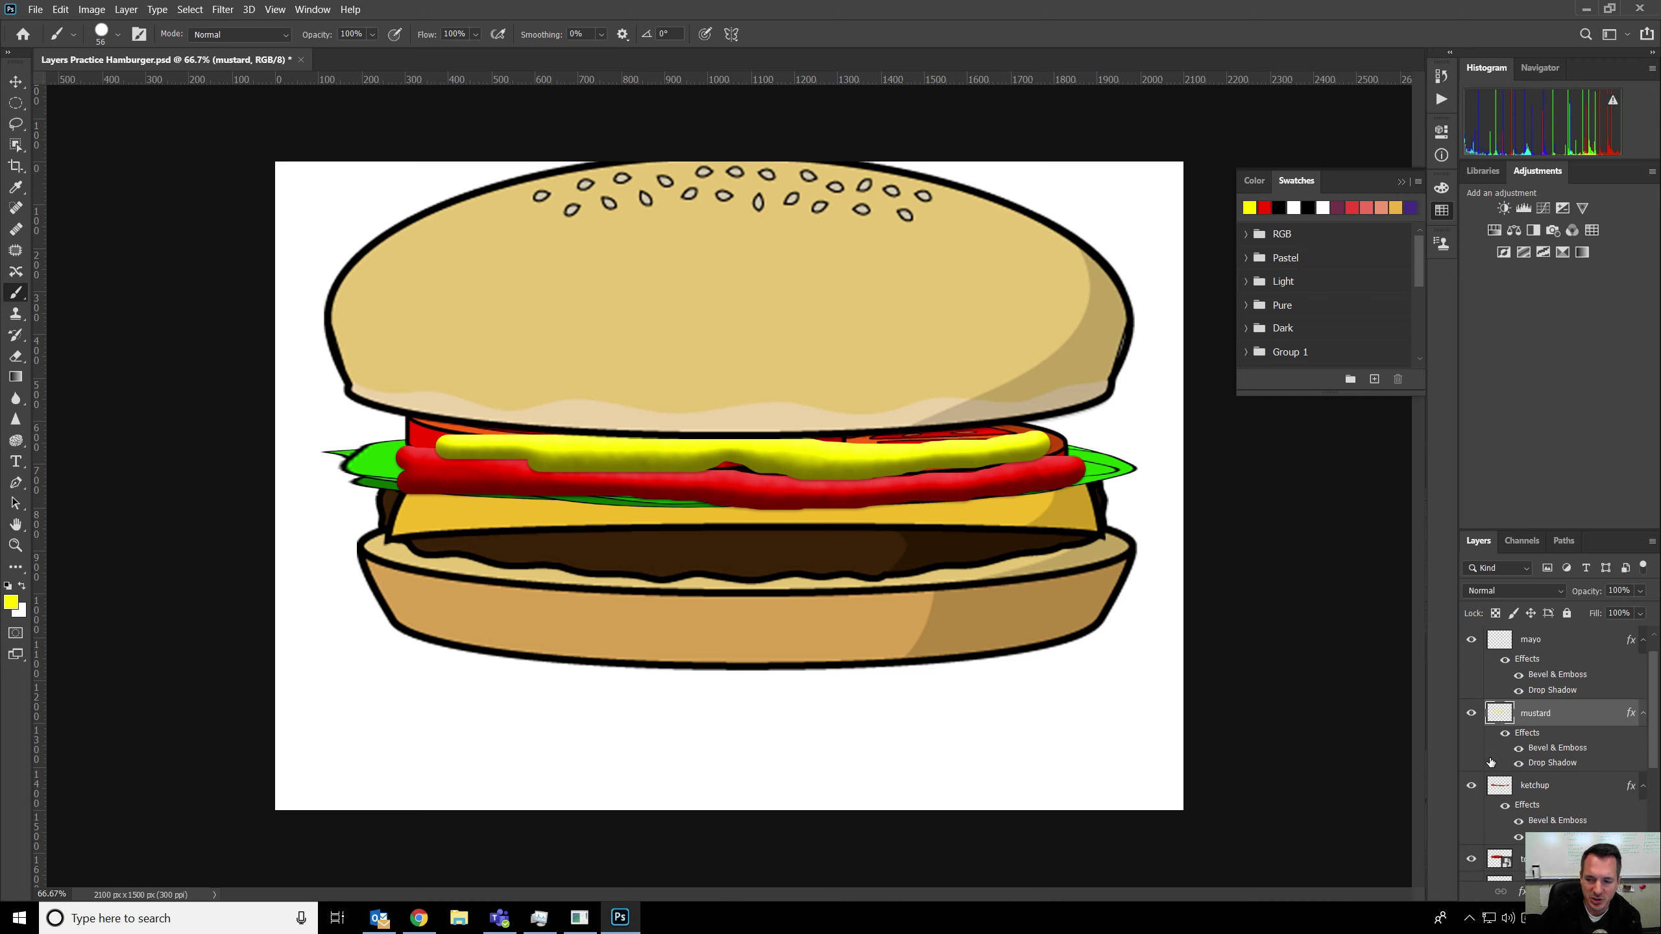
{"action": "left_click", "coordinate": [1492, 651]}
{"action": "key", "text": "x"}
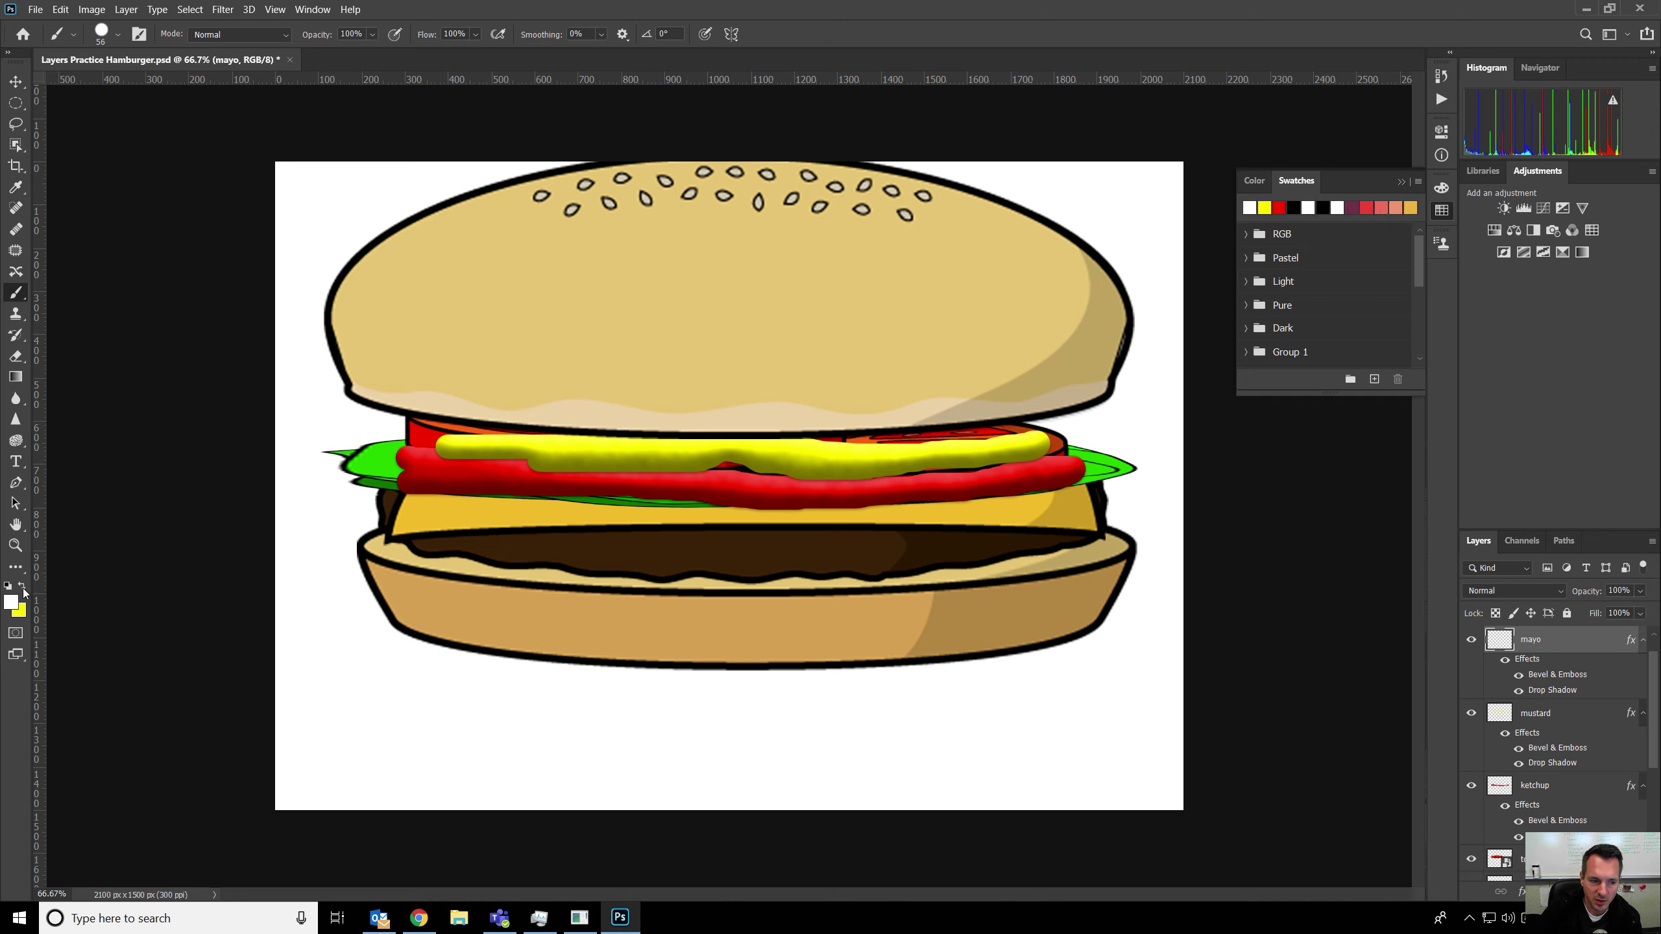
{"action": "mouse_move", "coordinate": [444, 446]}
{"action": "left_mouse_down"}
{"action": "mouse_move", "coordinate": [688, 472]}
{"action": "mouse_move", "coordinate": [1036, 466]}
{"action": "left_mouse_up"}
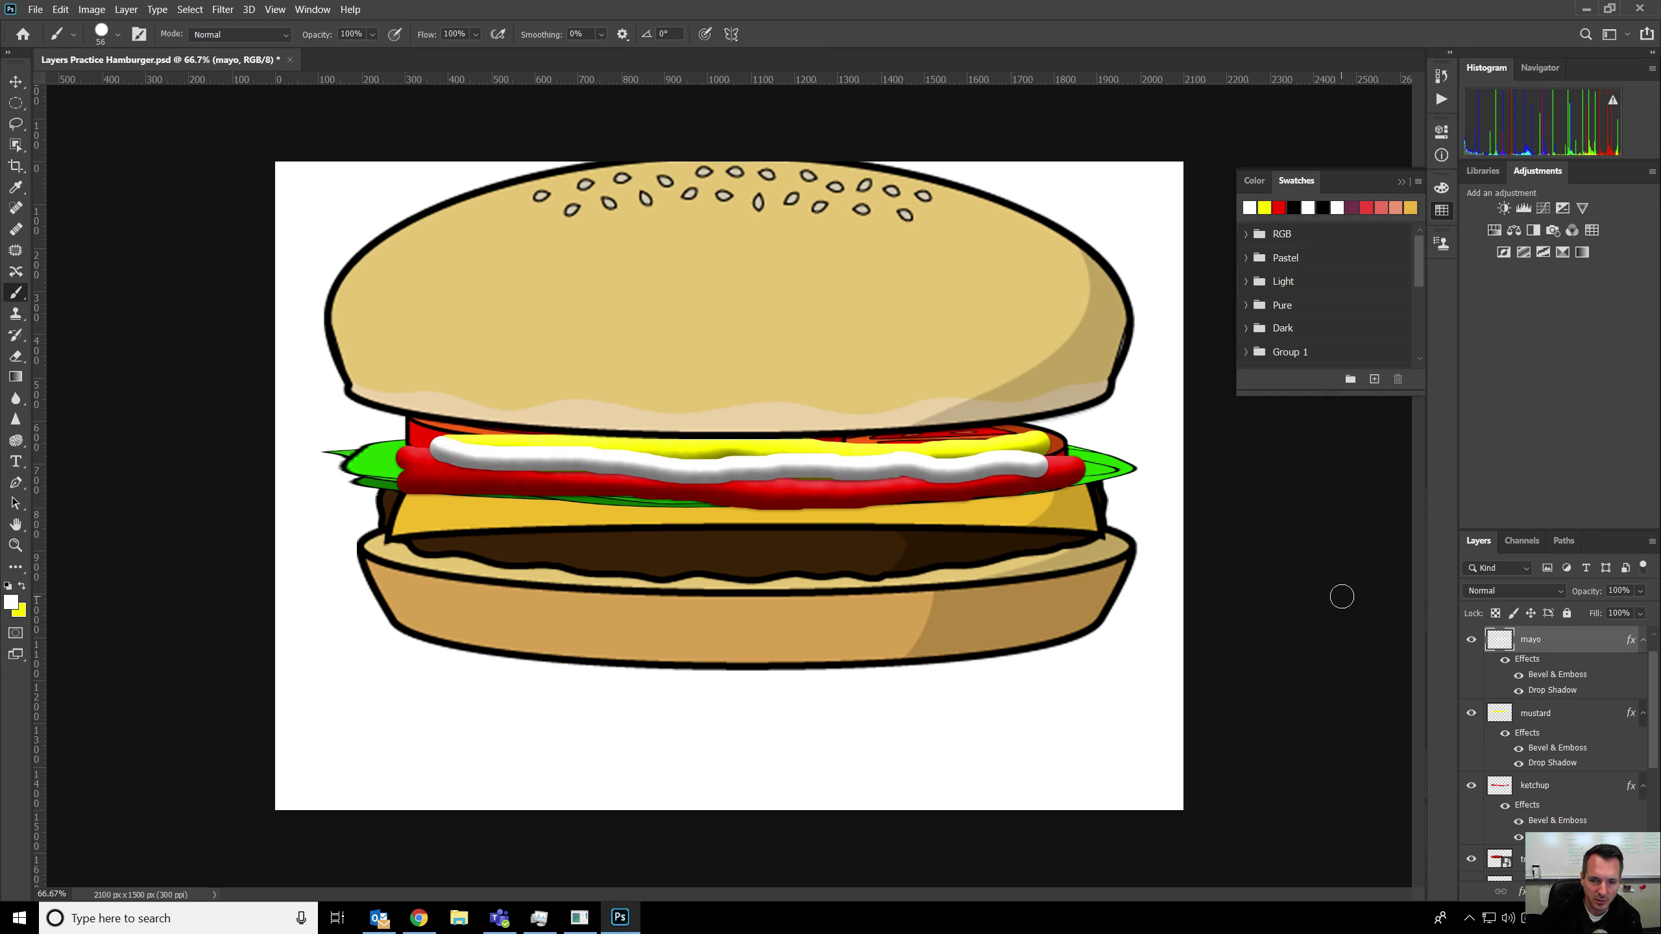
Move the ketchup, mustard and mayo layers together below the lettuce layer and directly above the cheese layer.
{"action": "scroll", "coordinate": [1548, 722], "scroll_direction": "down", "scroll_amount": 5}
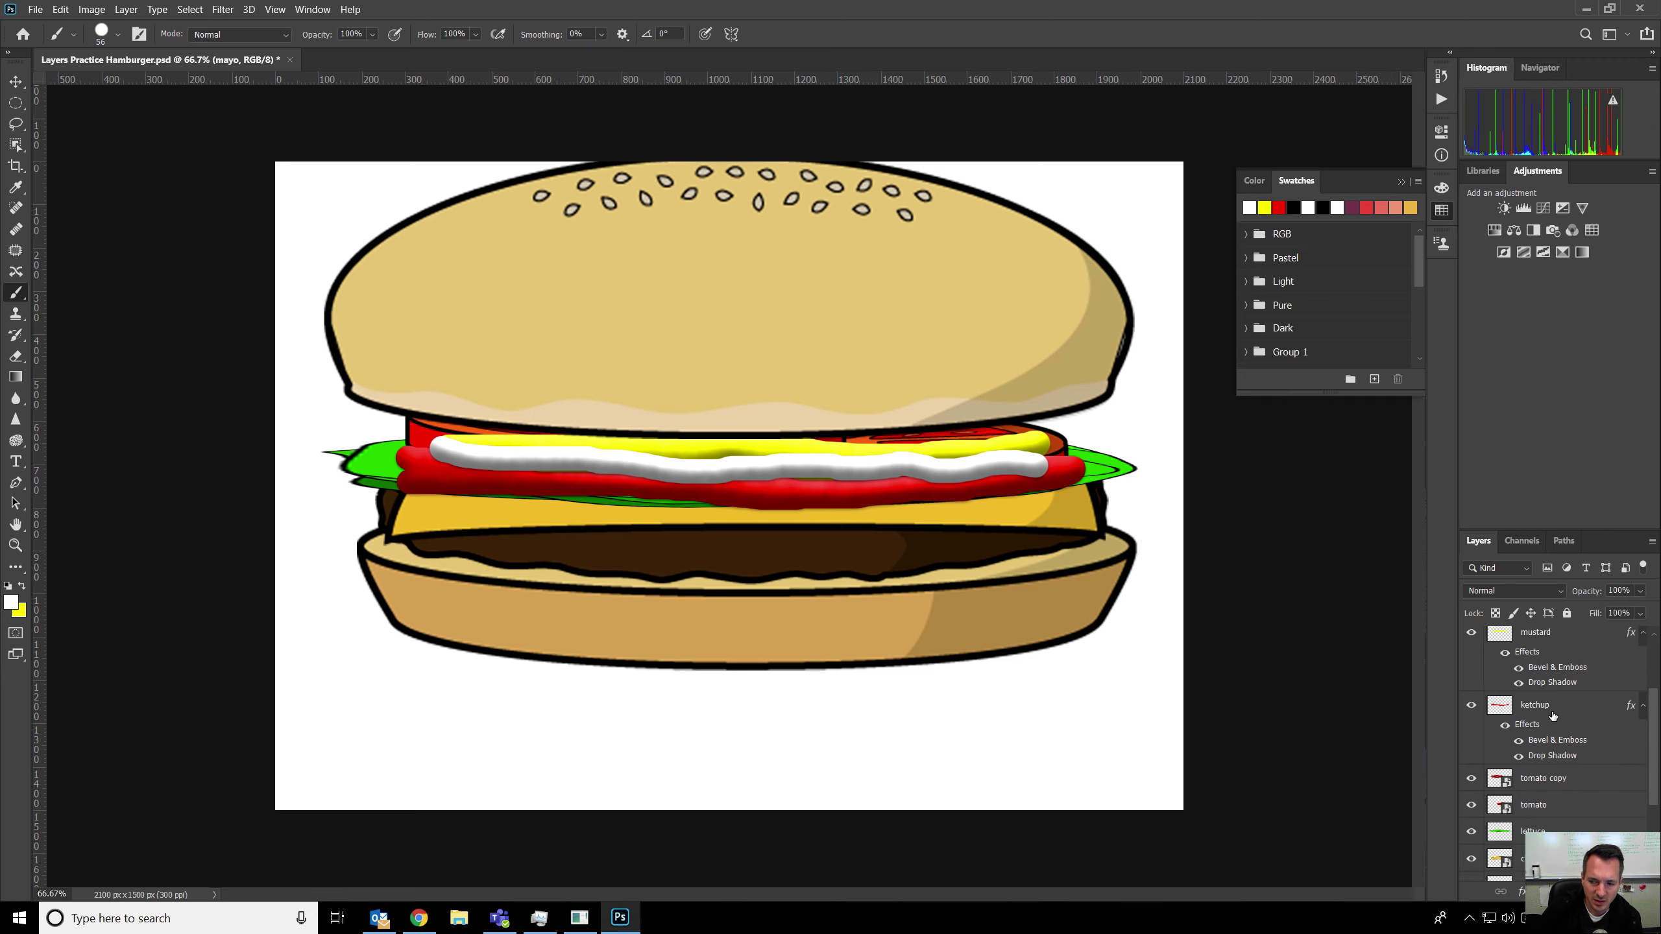
{"action": "scroll", "coordinate": [1527, 695], "scroll_direction": "down", "scroll_amount": 2}
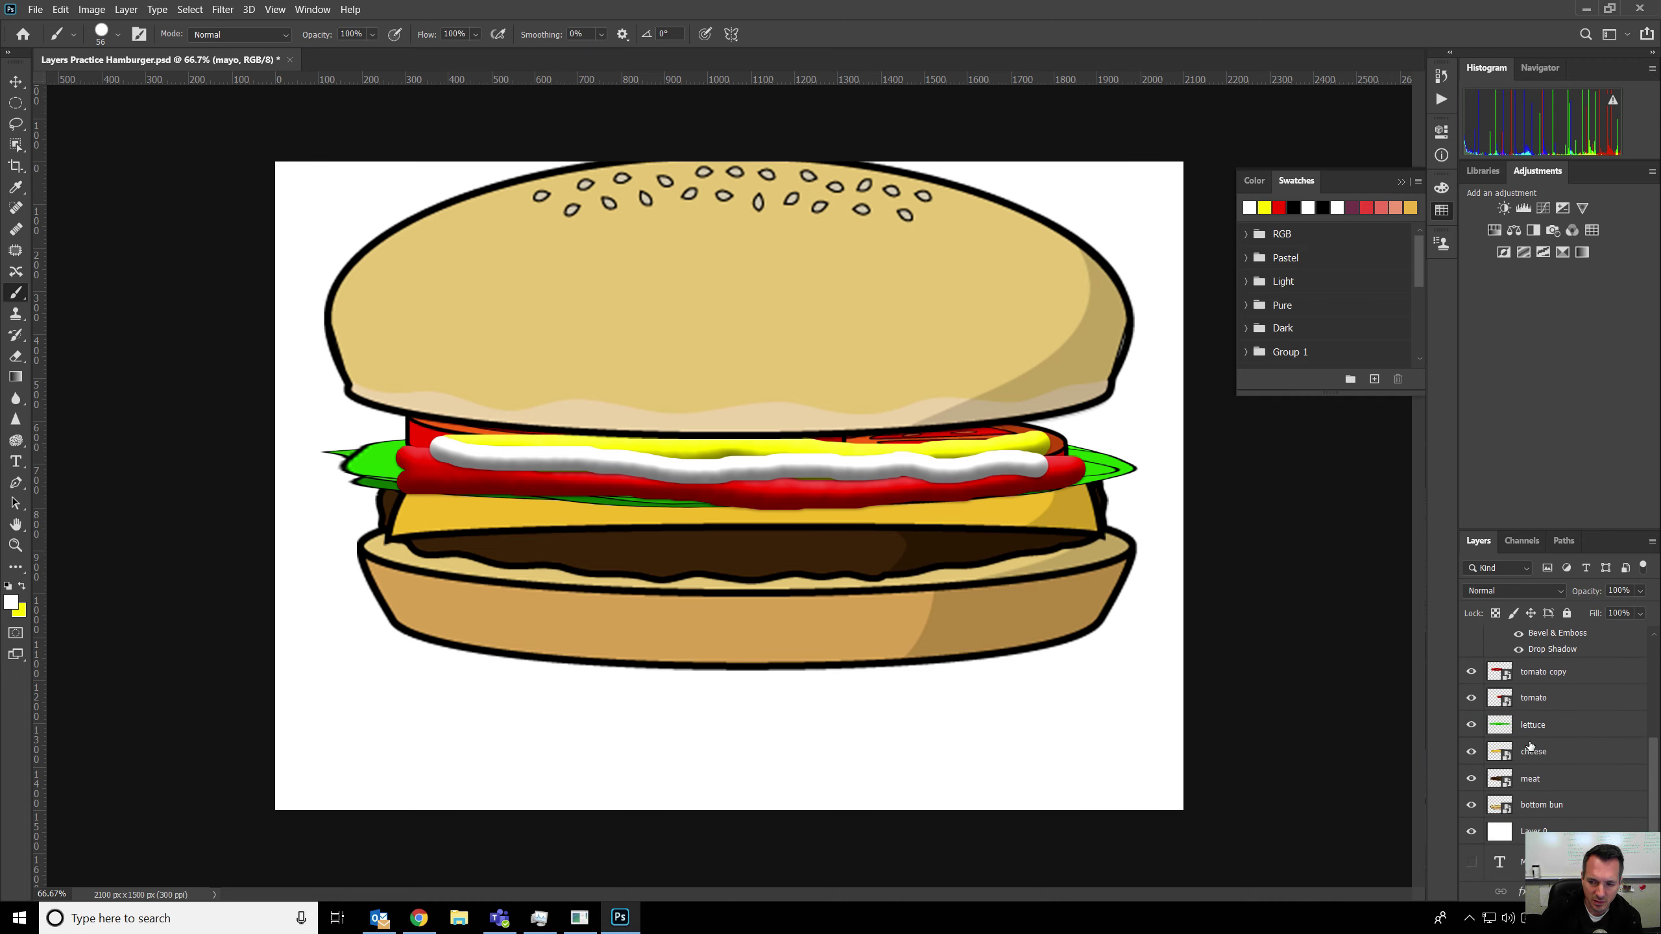
{"action": "scroll", "coordinate": [1531, 746], "scroll_direction": "up", "scroll_amount": 1}
{"action": "scroll", "coordinate": [1506, 730], "scroll_direction": "up", "scroll_amount": 1}
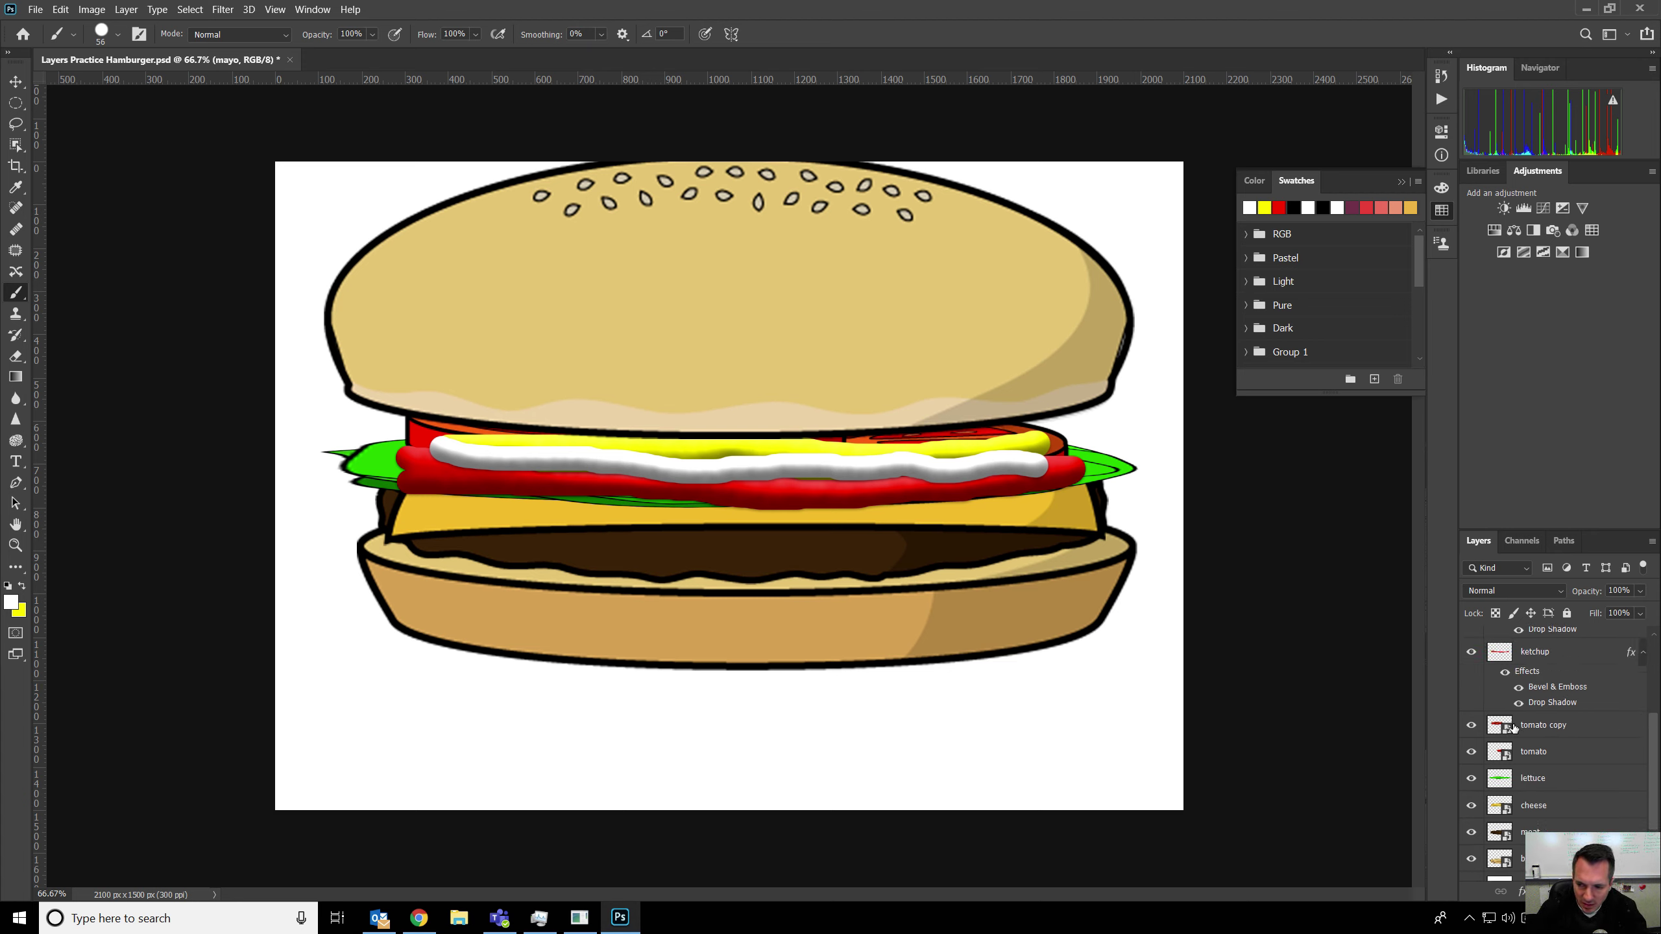
{"action": "scroll", "coordinate": [1572, 722], "scroll_direction": "up", "scroll_amount": 2}
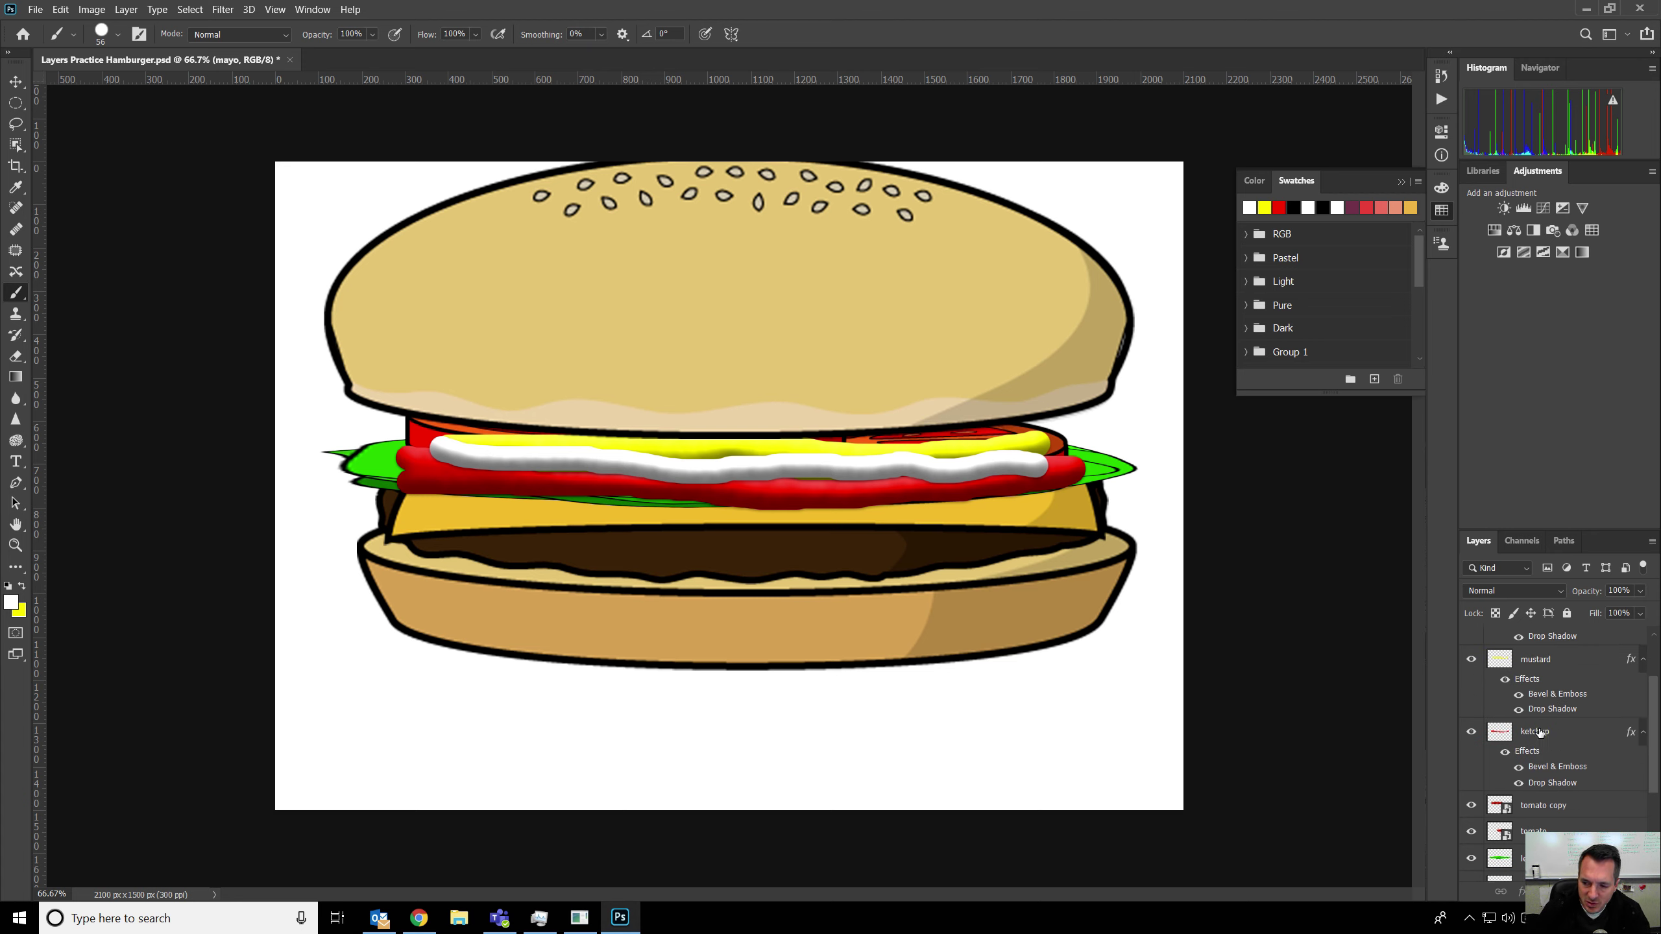
{"action": "left_click", "coordinate": [1539, 733]}
{"action": "scroll", "coordinate": [1552, 744], "scroll_direction": "up", "scroll_amount": 2}
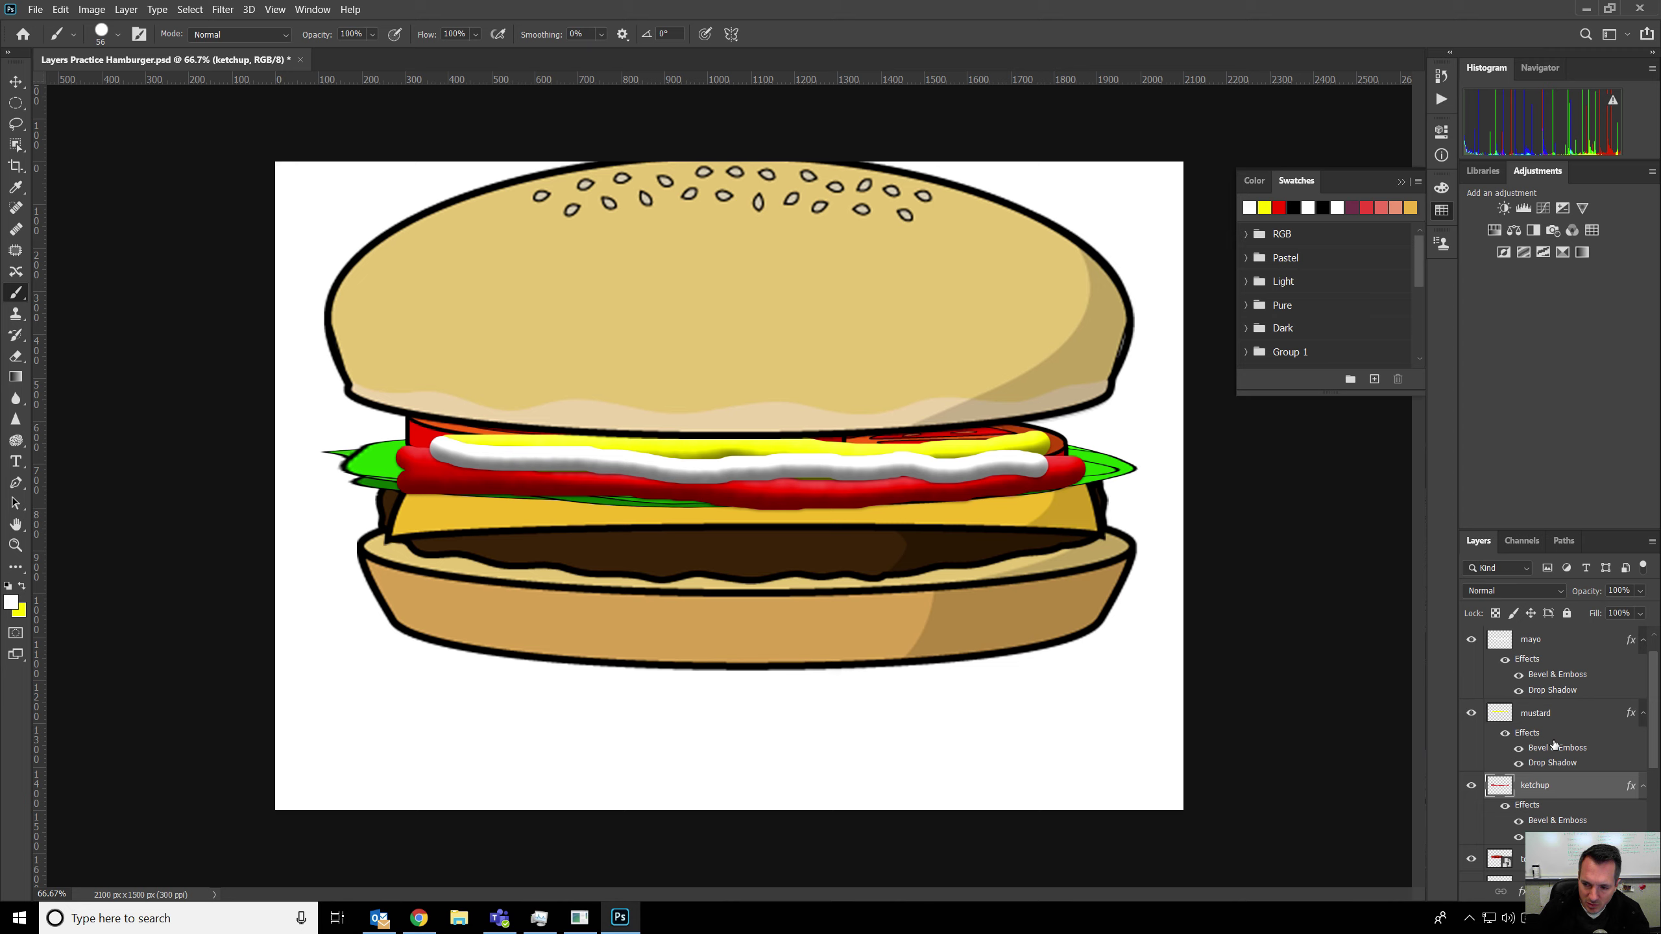
{"action": "left_click", "coordinate": [1530, 645], "text": "shift"}
{"action": "scroll", "coordinate": [1558, 674], "scroll_direction": "down", "scroll_amount": 2}
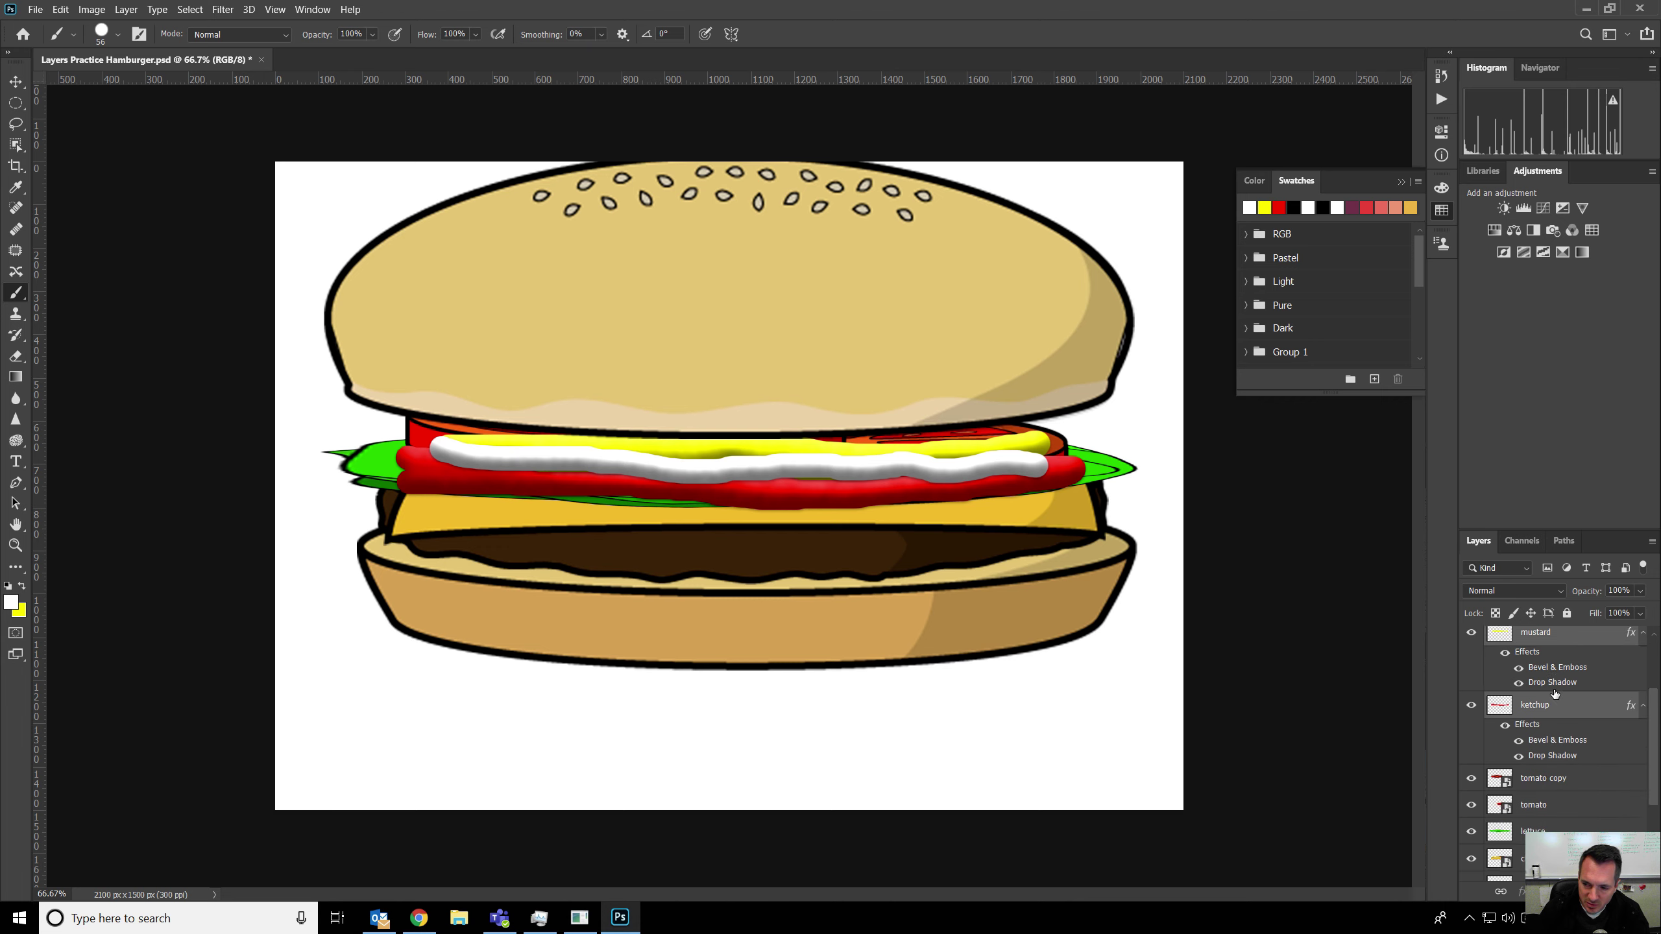
{"action": "scroll", "coordinate": [1537, 655], "scroll_direction": "up", "scroll_amount": 2}
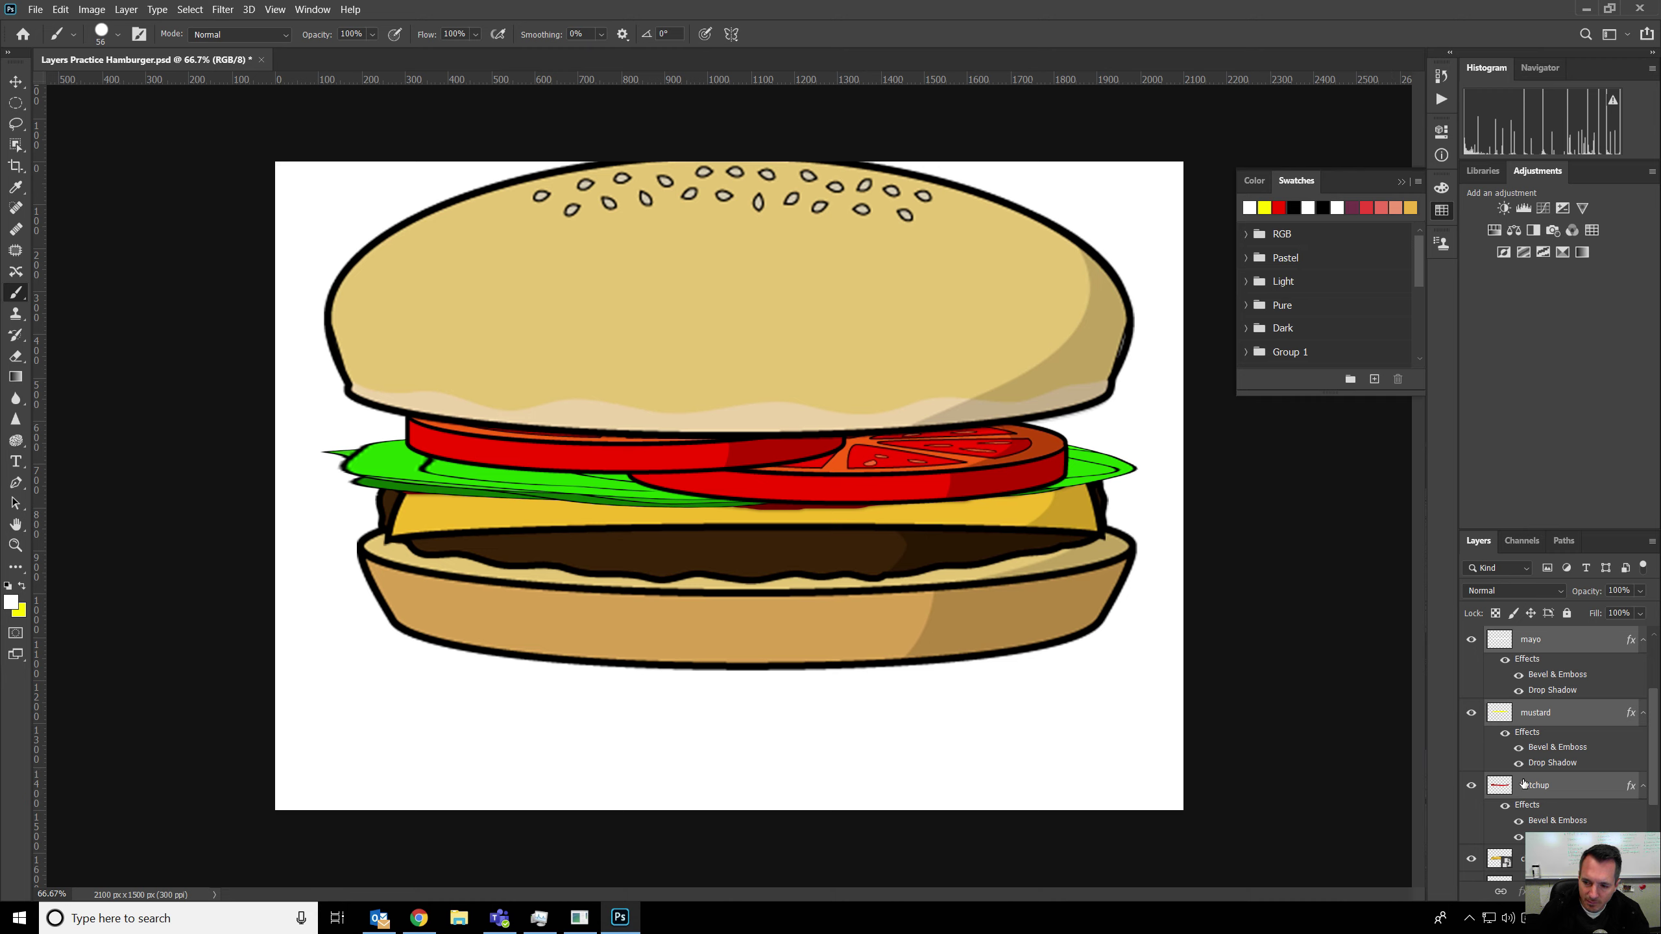
Move the lettuce layer slightly up and to the right so more of the area above the cheese is exposed.
{"action": "scroll", "coordinate": [1514, 777], "scroll_direction": "up", "scroll_amount": 2}
{"action": "left_click", "coordinate": [1514, 722]}
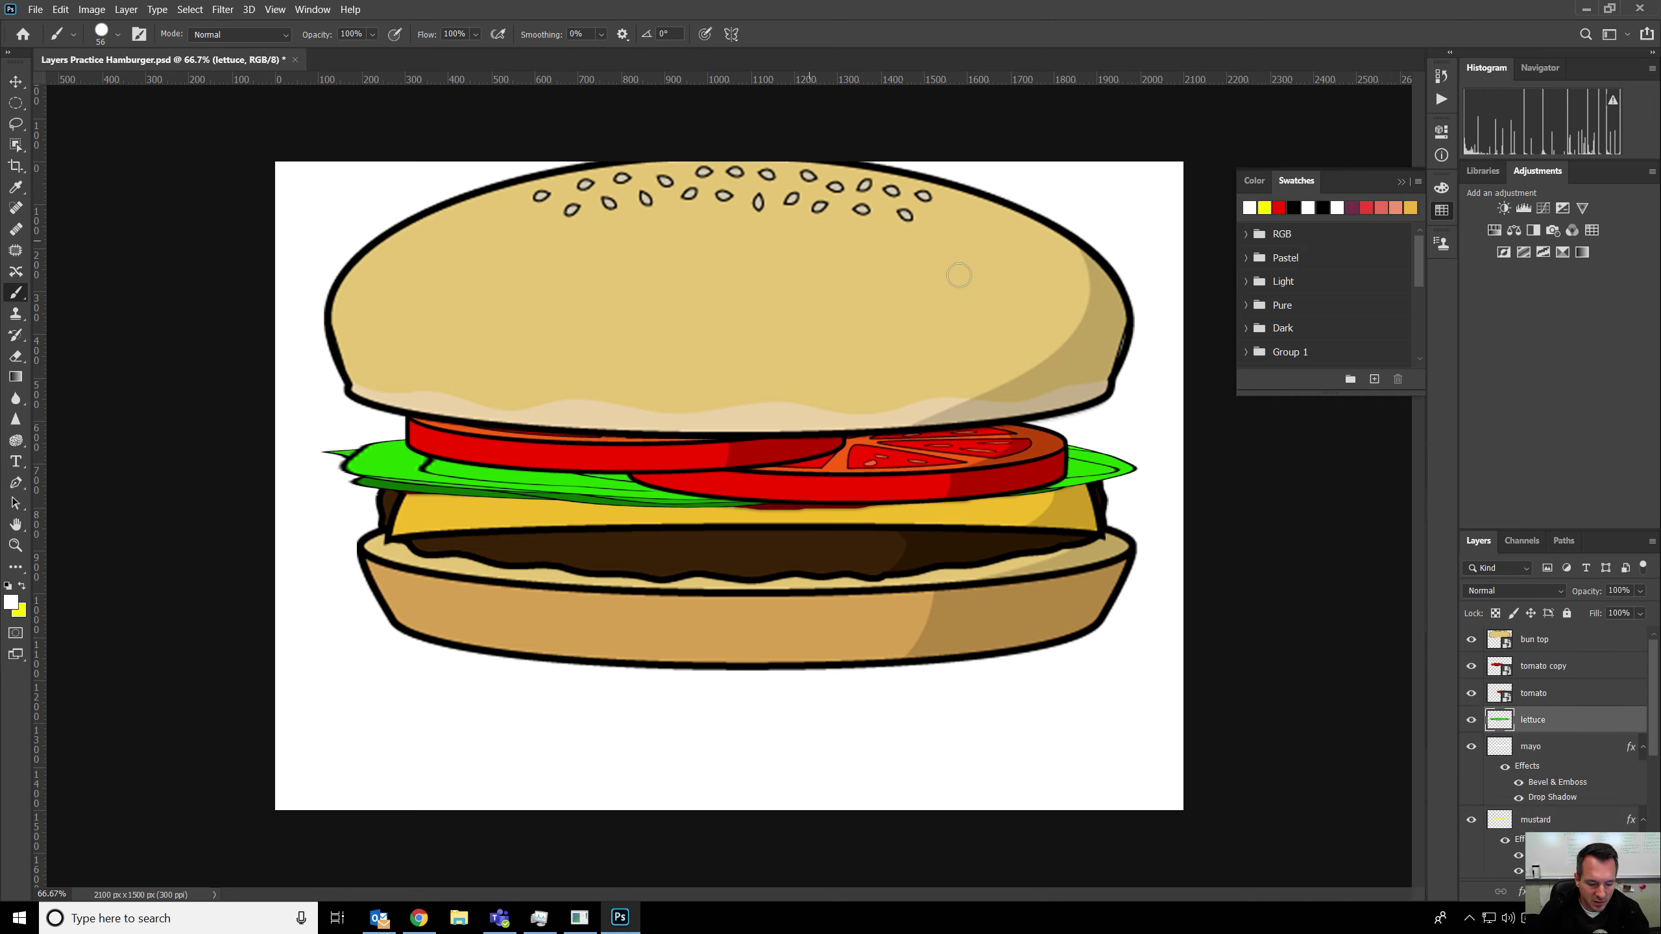
{"action": "key", "text": "v"}
{"action": "left_click_drag", "start_coordinate": [821, 498], "coordinate": [709, 482]}
{"action": "mouse_move", "coordinate": [602, 460]}
{"action": "left_mouse_down"}
{"action": "mouse_move", "coordinate": [625, 477]}
{"action": "mouse_move", "coordinate": [625, 423]}
{"action": "mouse_move", "coordinate": [631, 456]}
{"action": "left_mouse_up"}
{"action": "left_click_drag", "start_coordinate": [400, 442], "coordinate": [407, 463]}
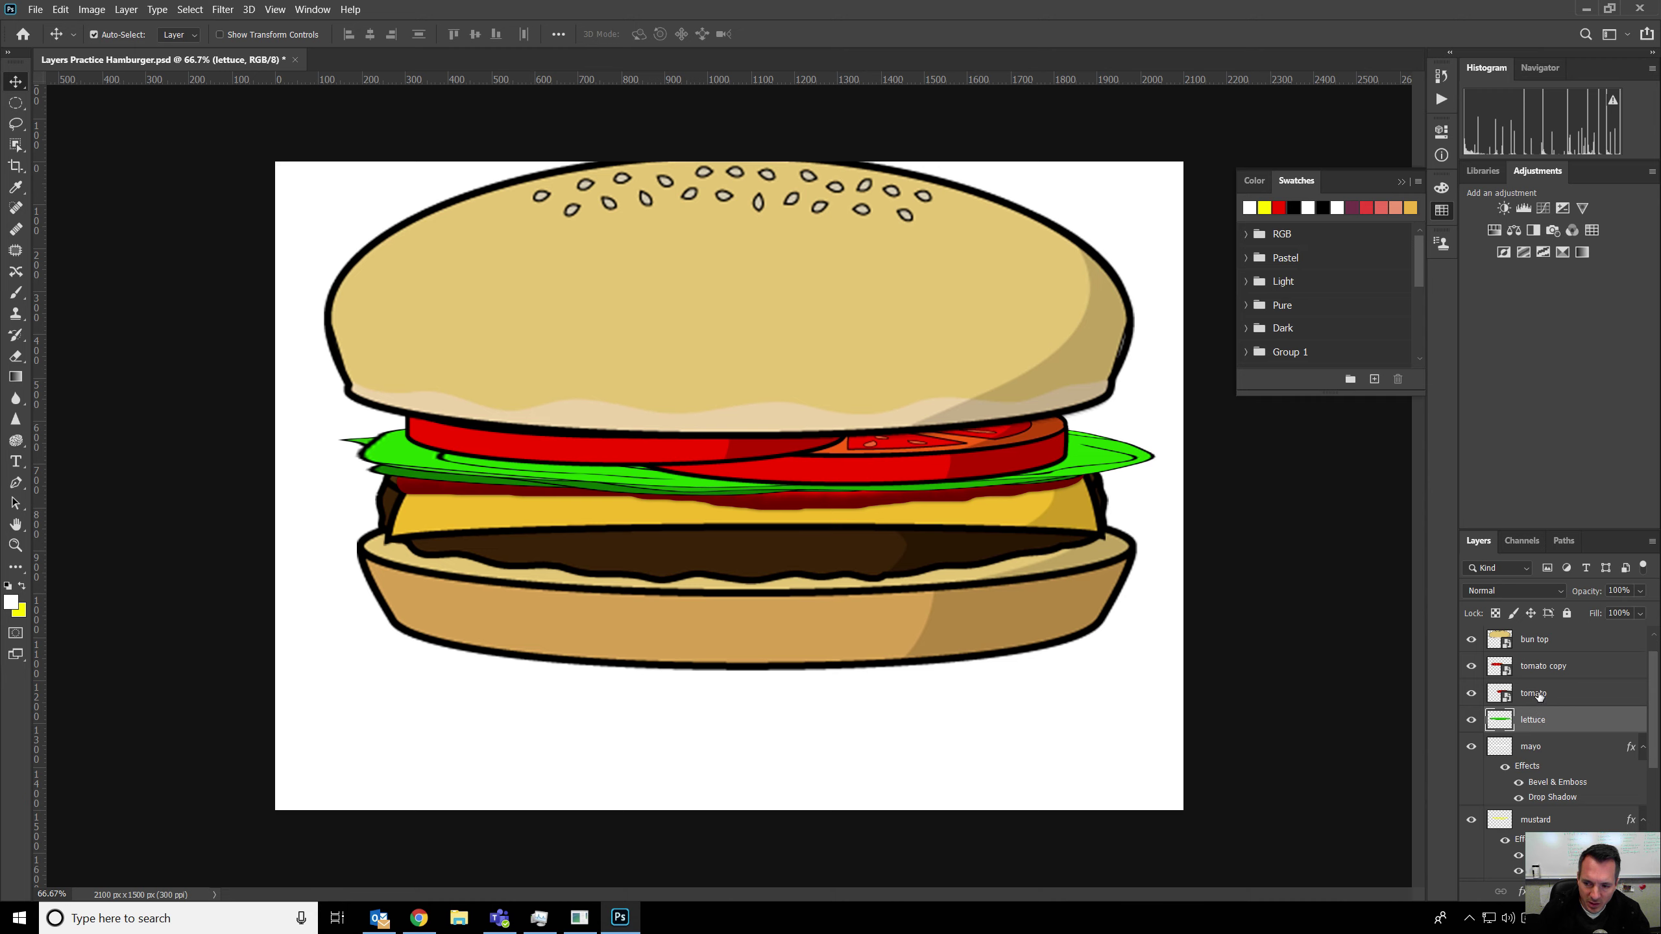
Nudge the mayo layer straight down until its edge shows below the lettuce.
{"action": "scroll", "coordinate": [1537, 709], "scroll_direction": "down", "scroll_amount": 2}
{"action": "left_click", "coordinate": [1524, 667]}
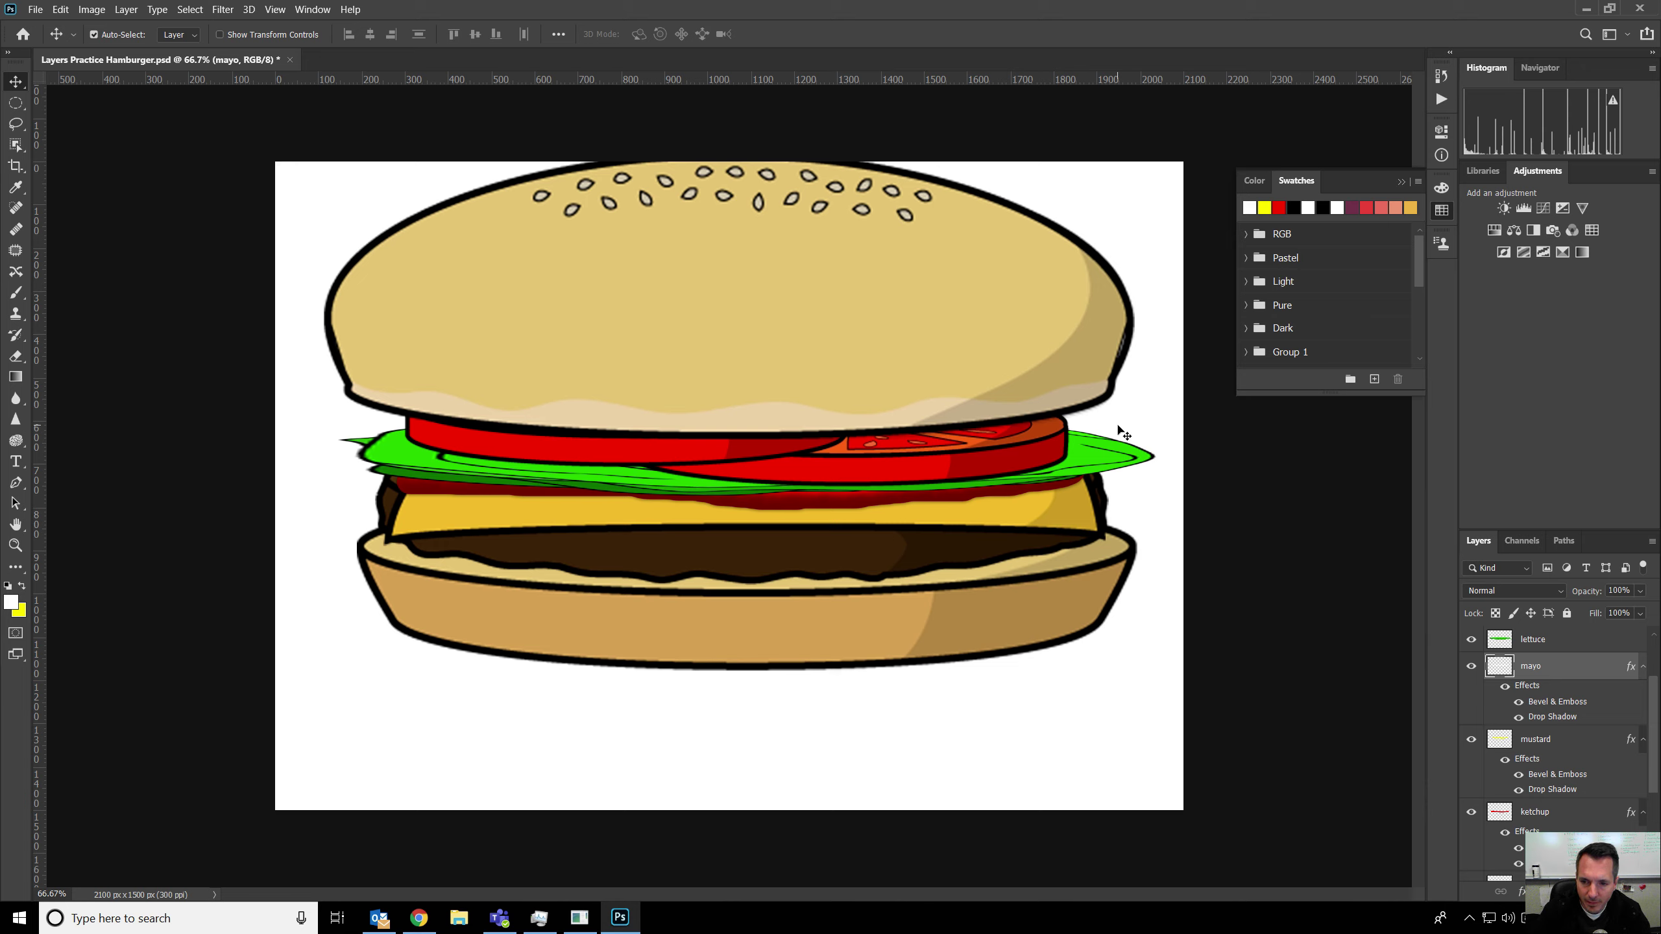
{"action": "key", "text": "shift+Down"}
{"action": "key", "text": "shift+Down"}
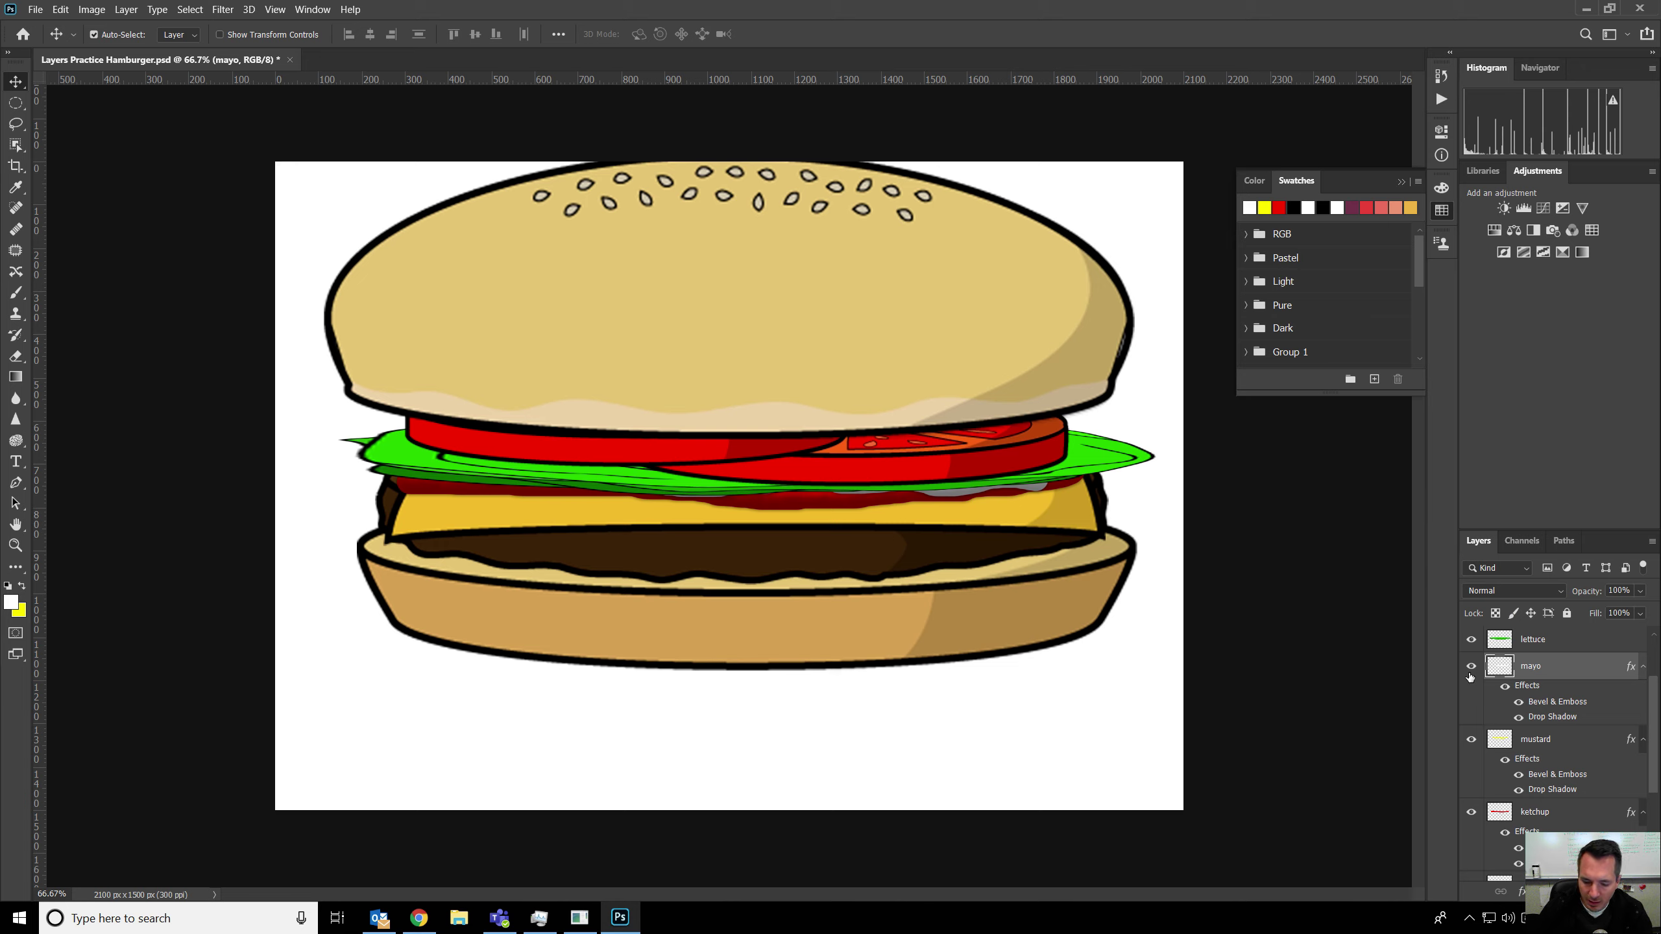
{"action": "key", "text": "shift+Down"}
{"action": "key", "text": "shift+Down"}
{"action": "key", "text": "shift+Up"}
{"action": "key", "text": "shift+Down"}
{"action": "key", "text": "shift+Down"}
{"action": "key", "text": "shift+Up"}
{"action": "key", "text": "shift+Up"}
{"action": "key", "text": "shift+Up"}
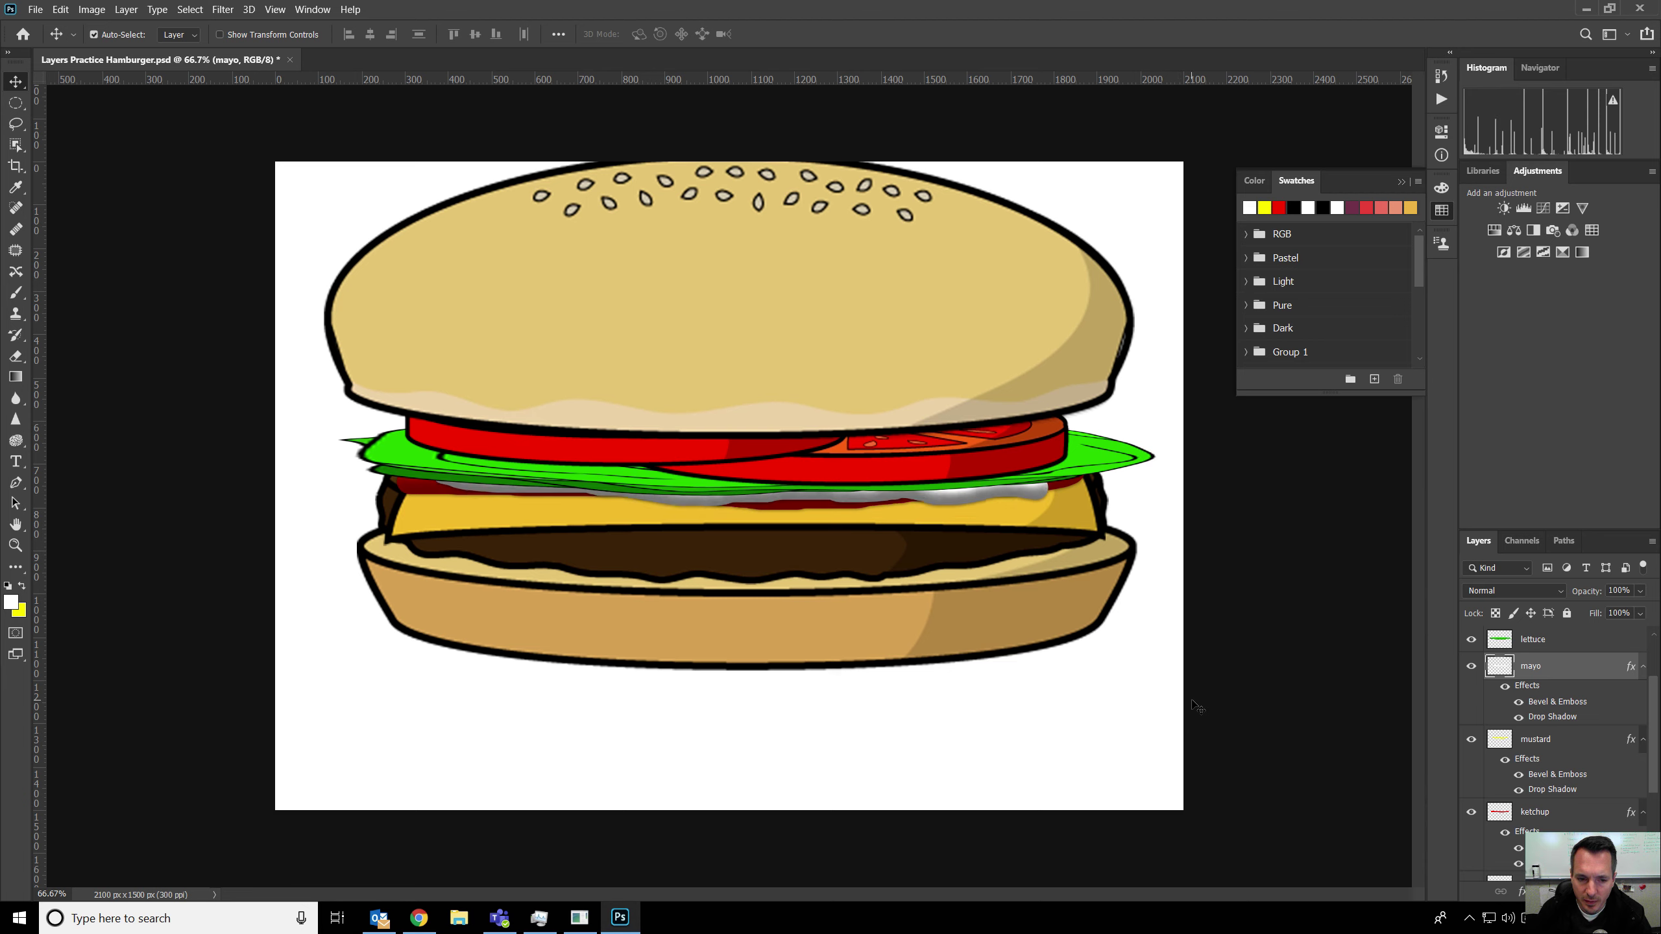
{"action": "key", "text": "shift+Down"}
Nudge the mustard layer straight down until it peeks out below the mayo.
{"action": "left_click", "coordinate": [1515, 746]}
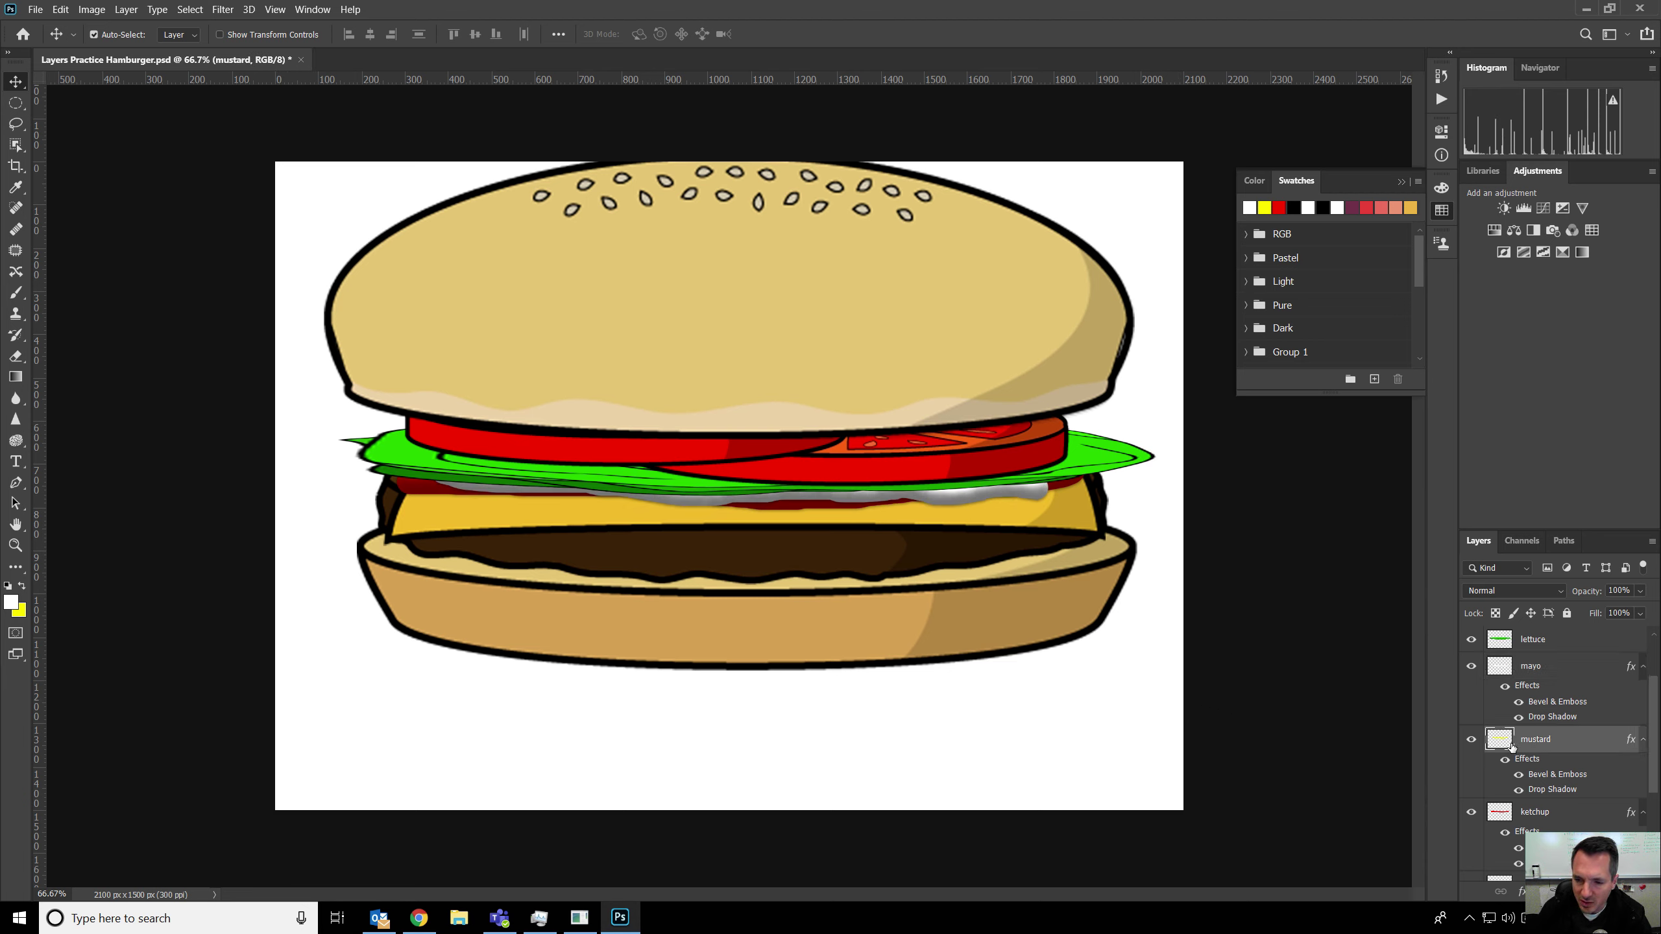
{"action": "key", "text": "shift+Down"}
{"action": "key", "text": "shift+Down"}
{"action": "key", "text": "shift+Down"}
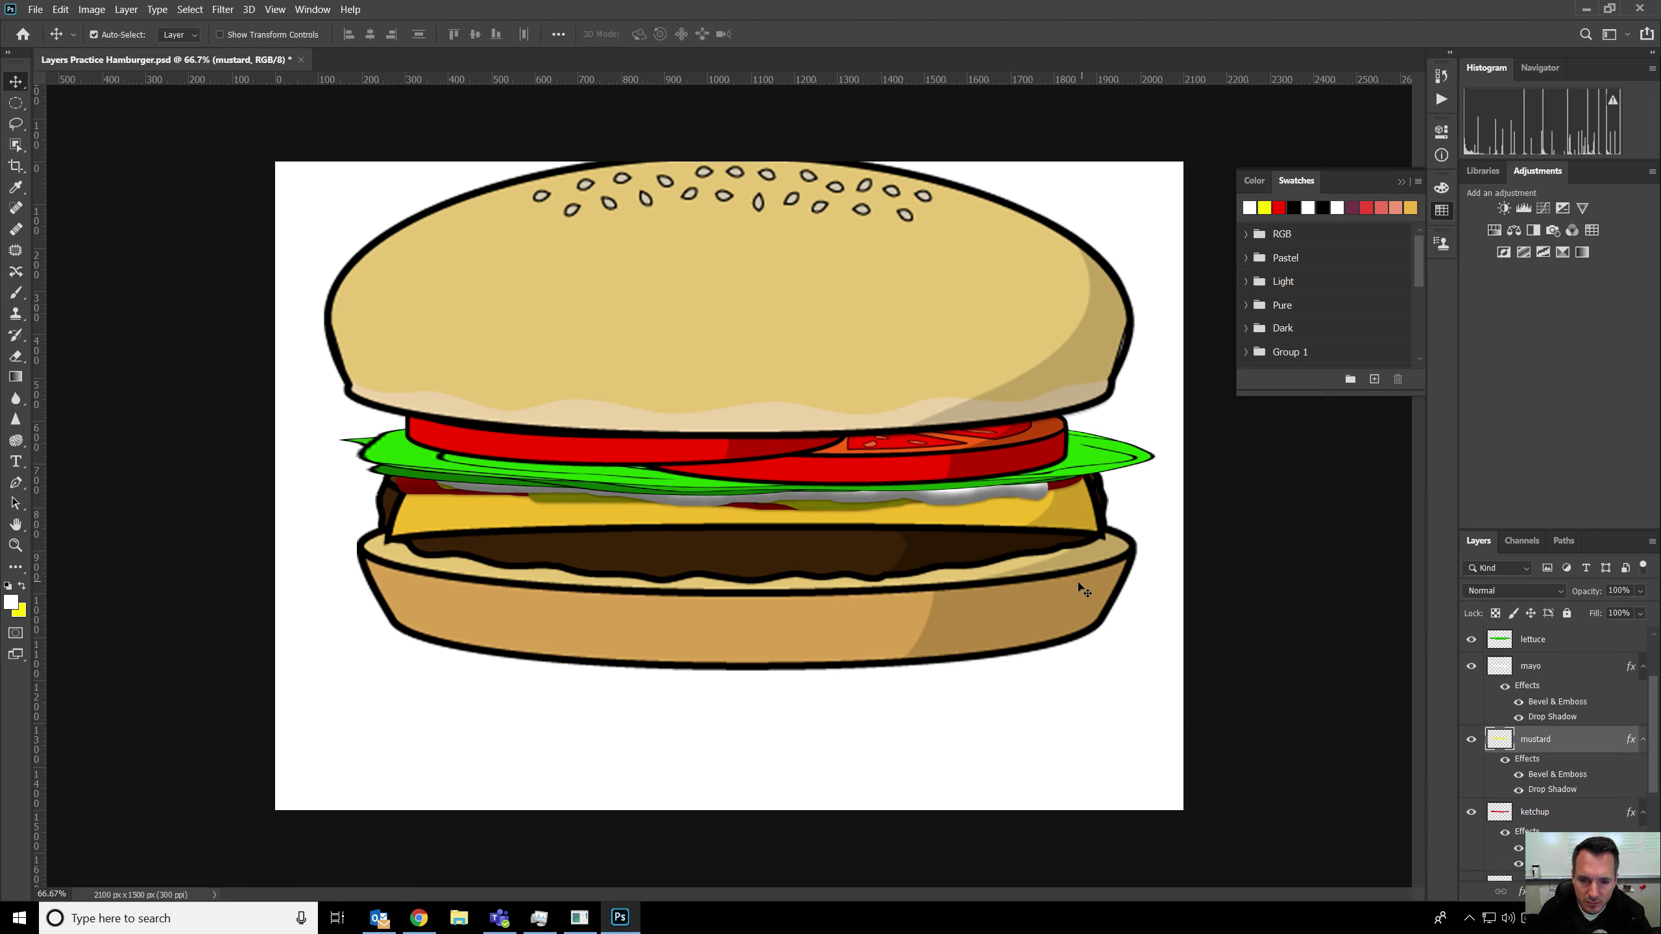
Nudge the ketchup layer straight down until it shows over the cheese, below the mustard.
{"action": "left_click", "coordinate": [1506, 811]}
{"action": "key", "text": "shift+Down"}
{"action": "key", "text": "shift+Down"}
{"action": "key", "text": "shift+Down"}
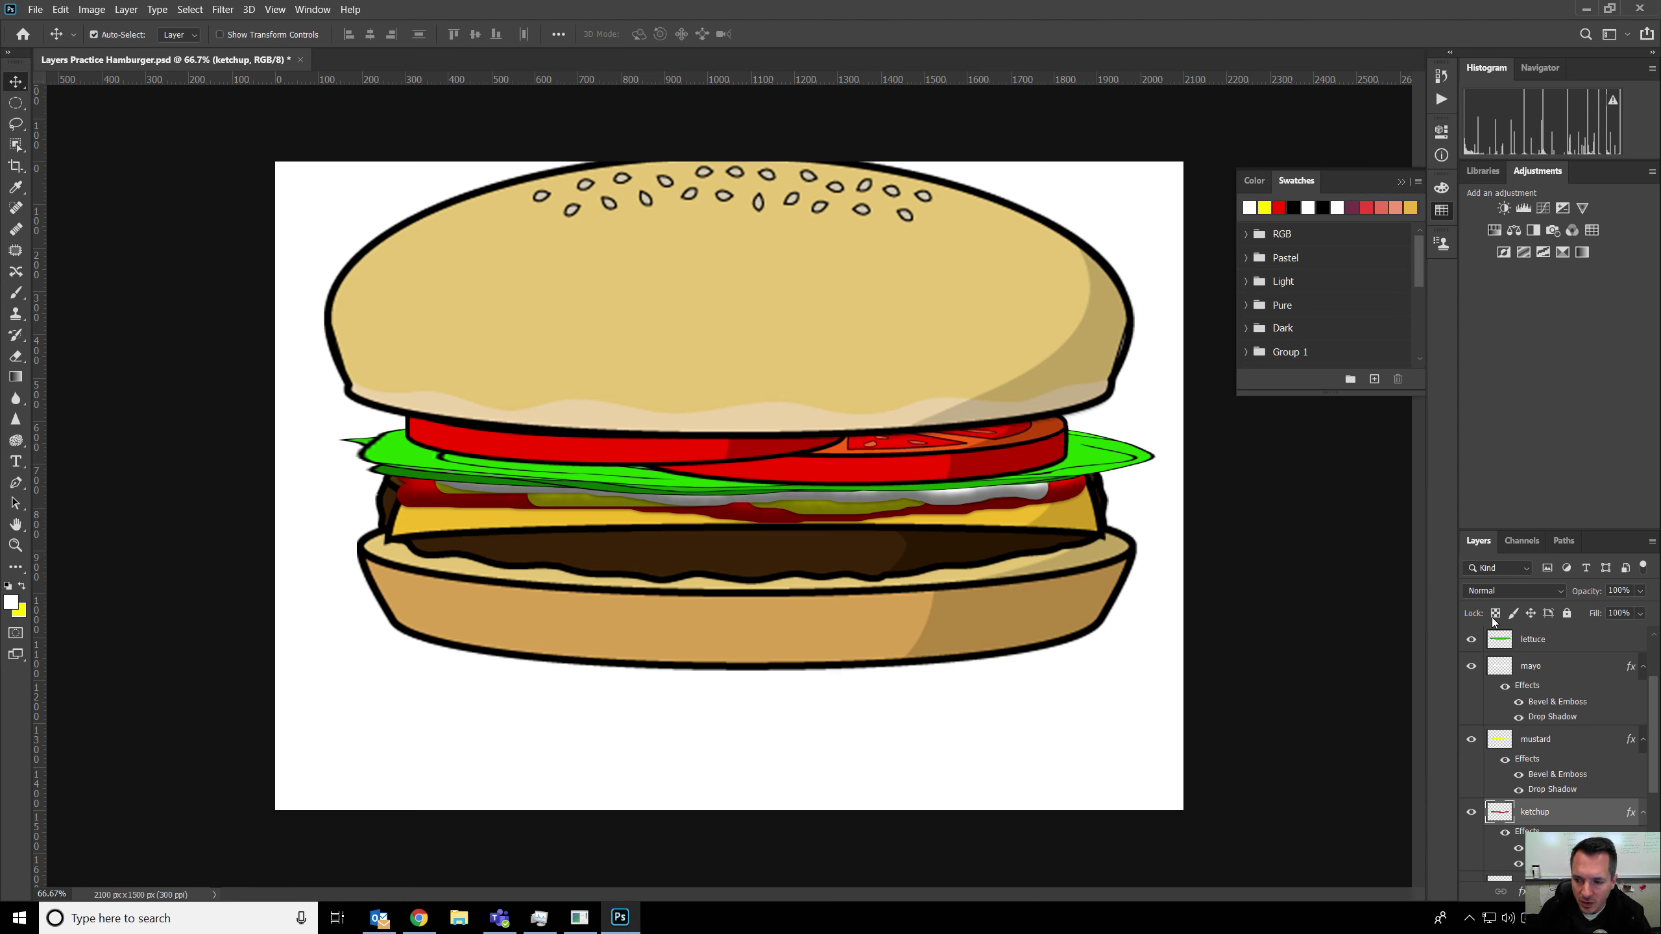
Move the bun top layer slightly down over the tomato slices and deselect it by picking the white background.
{"action": "scroll", "coordinate": [1484, 674], "scroll_direction": "up", "scroll_amount": 3}
{"action": "left_click", "coordinate": [1504, 644]}
{"action": "left_click_drag", "start_coordinate": [851, 312], "coordinate": [848, 327]}
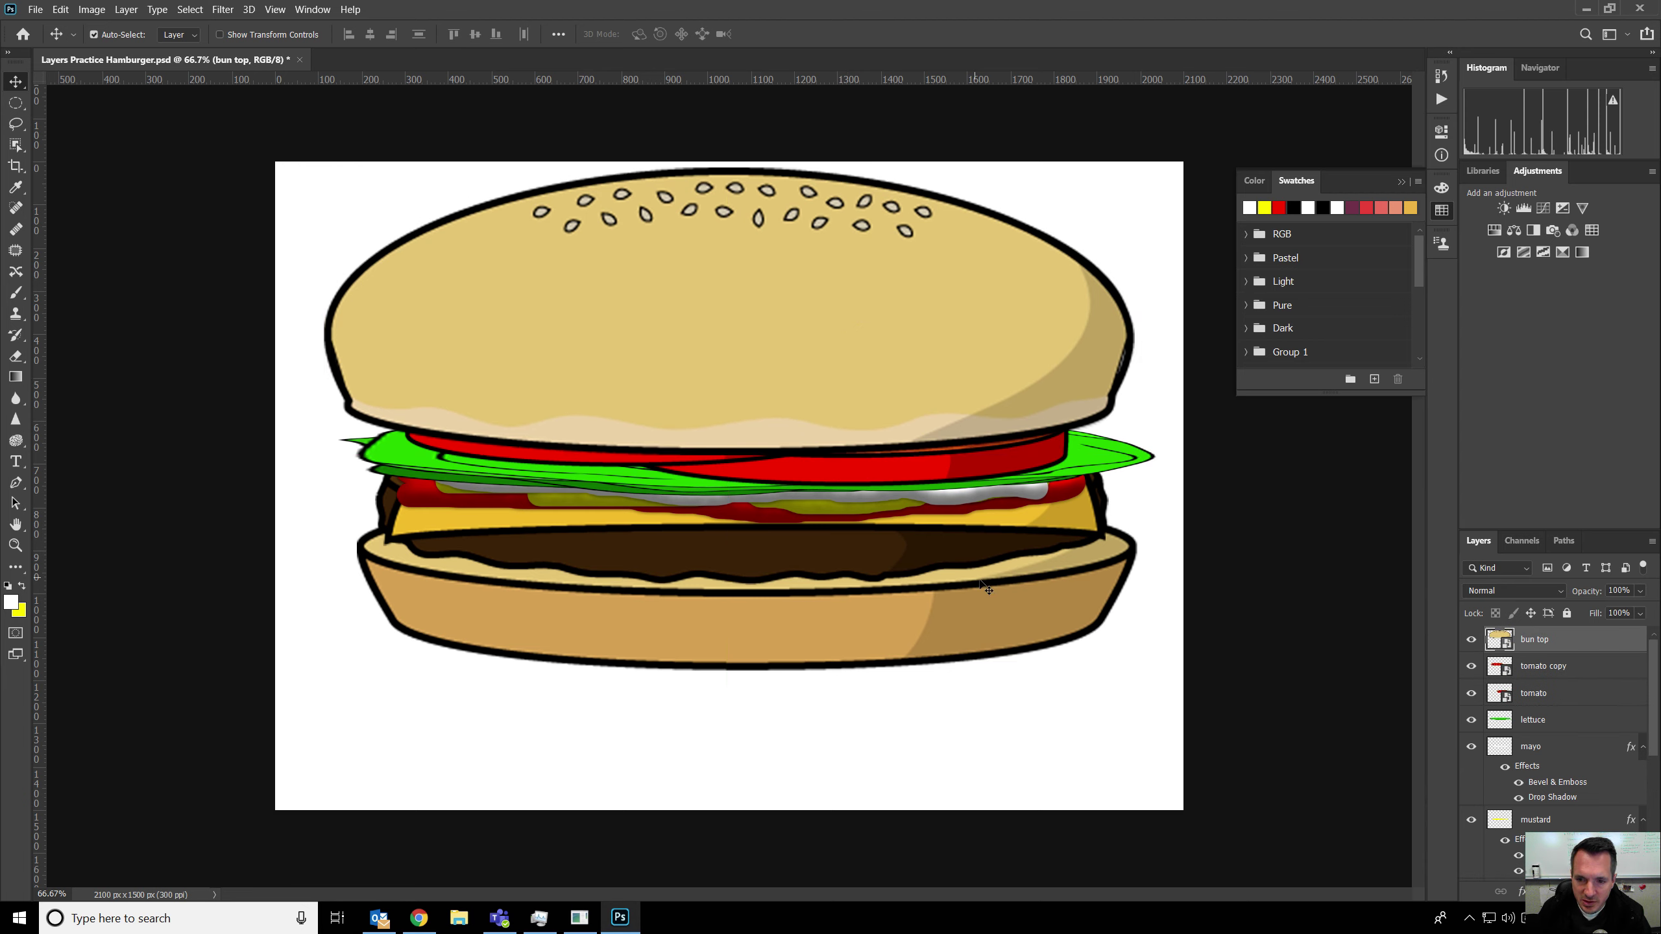
{"action": "left_click", "coordinate": [990, 763]}
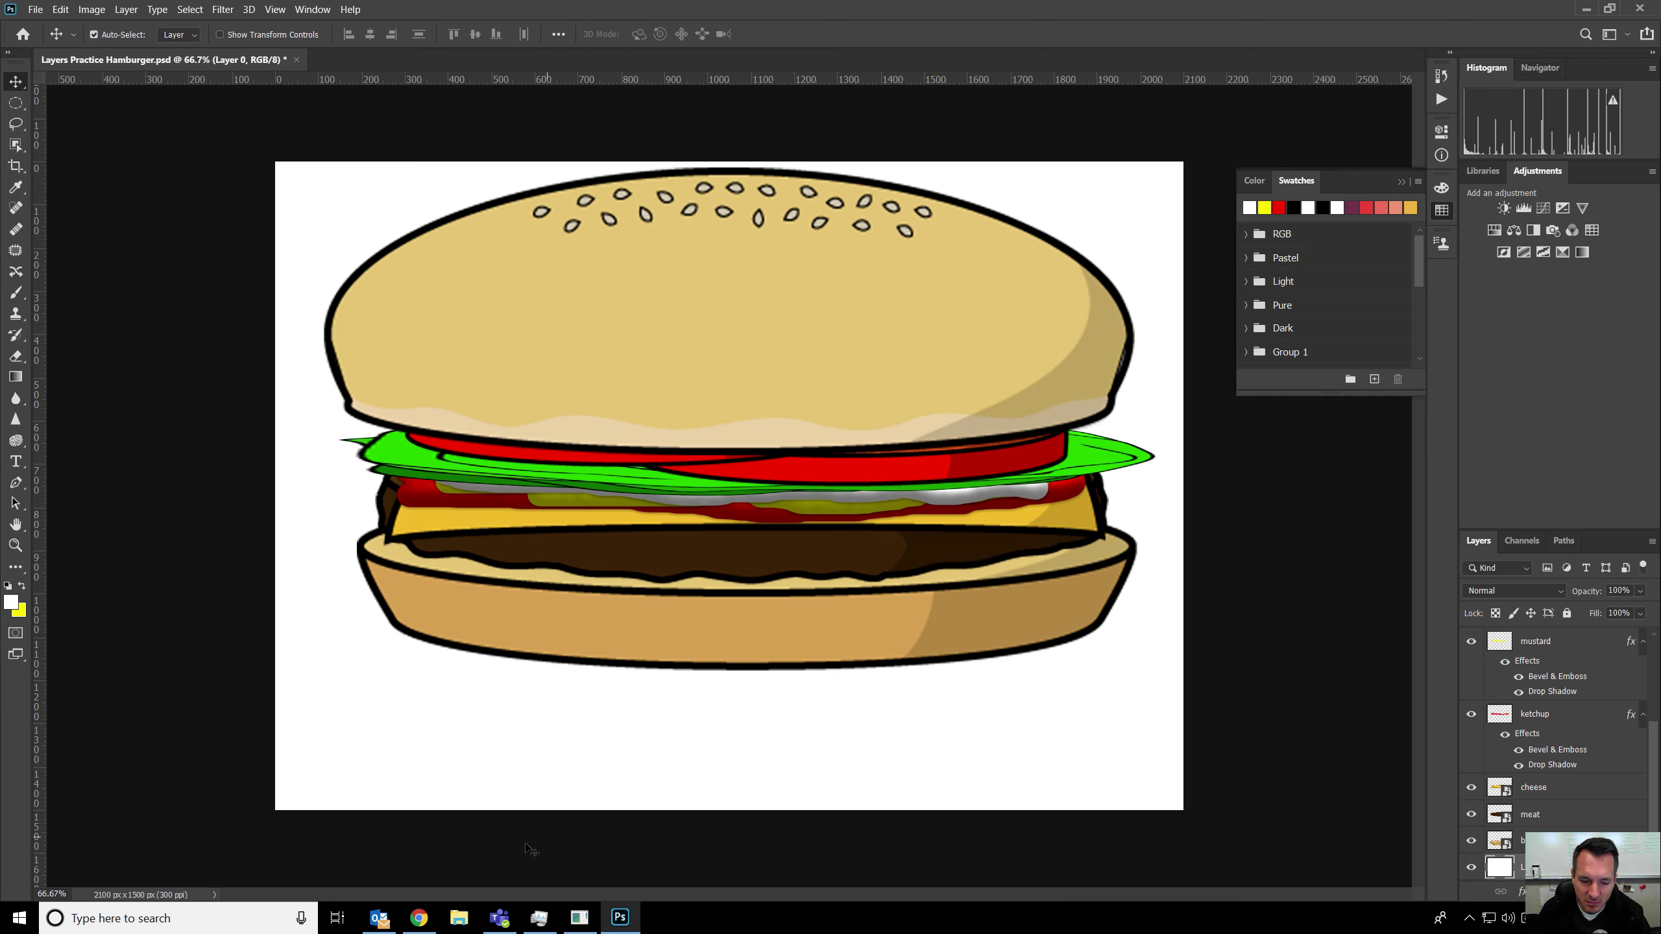
Switch to Chrome and search Google Images for "pickles" in a new tab.
{"action": "left_click", "coordinate": [415, 917]}
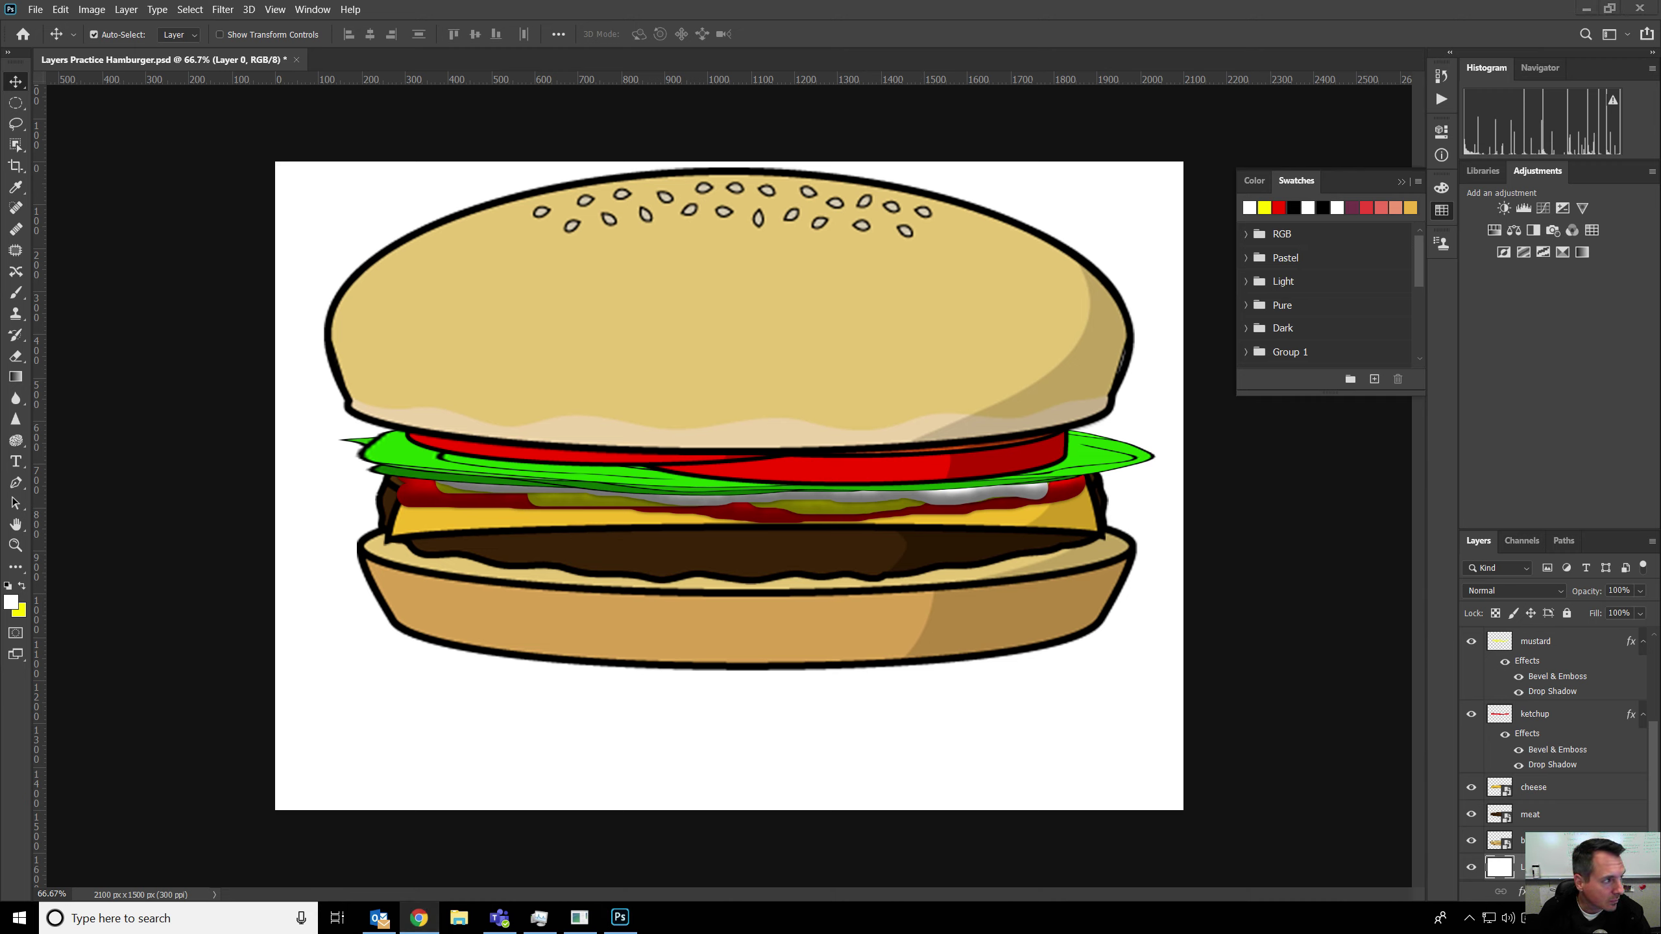
{"action": "left_click_drag", "start_coordinate": [0, 405], "coordinate": [781, 0]}
{"action": "type", "text": "p"}
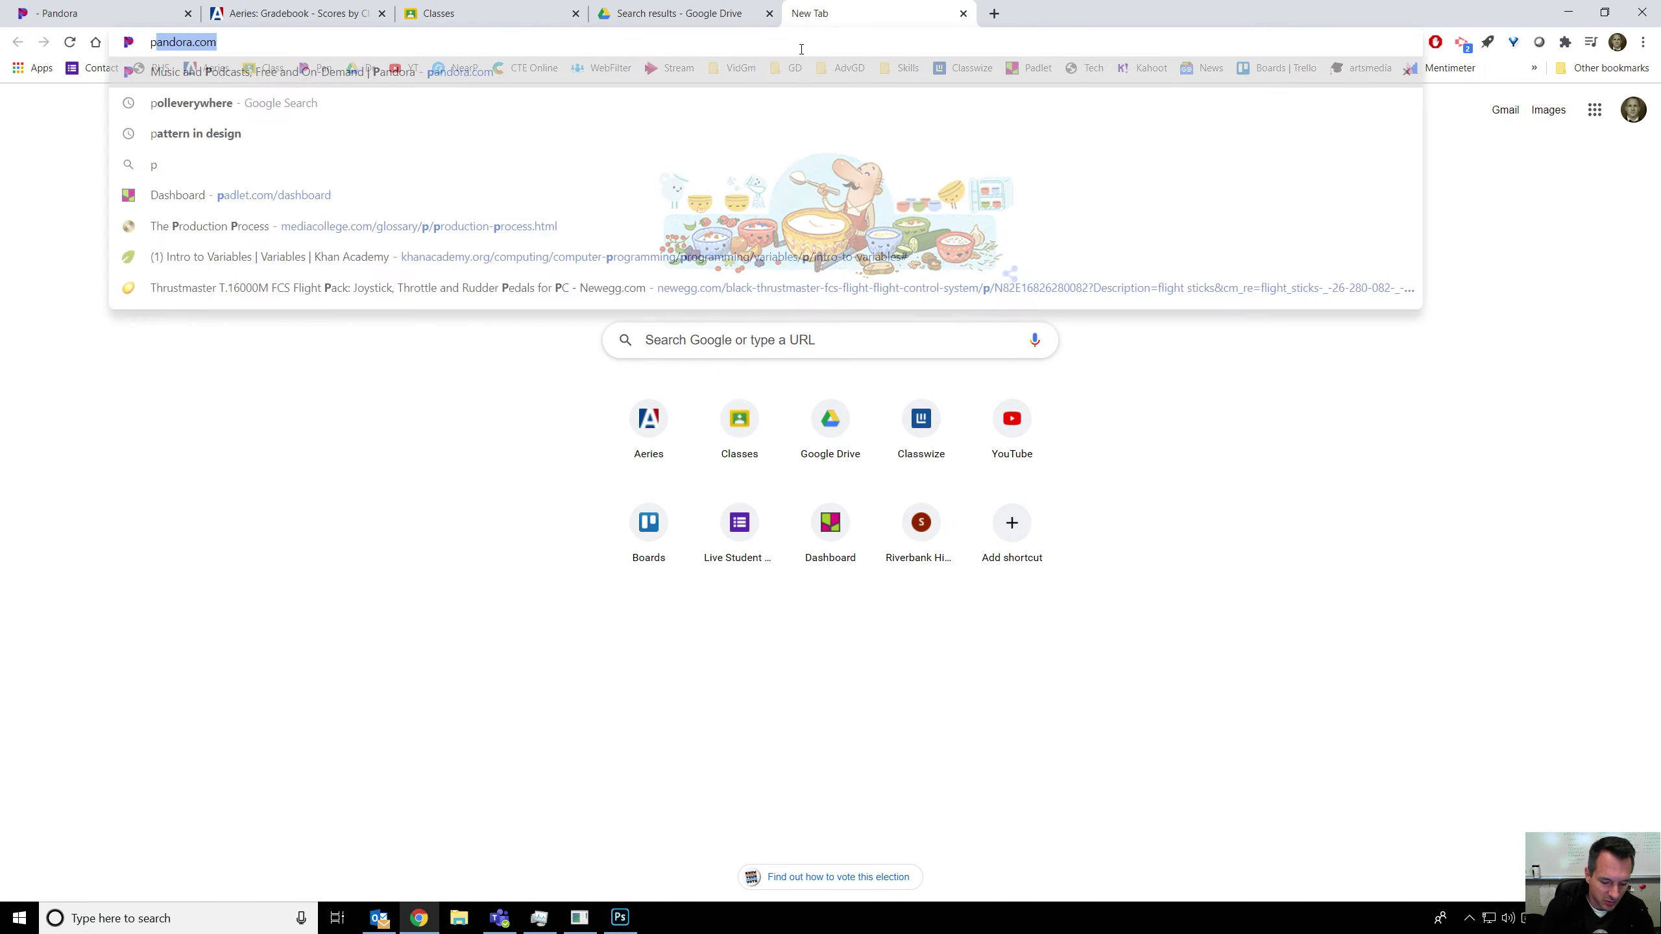
{"action": "type", "text": "ickles"}
{"action": "key", "text": "Return"}
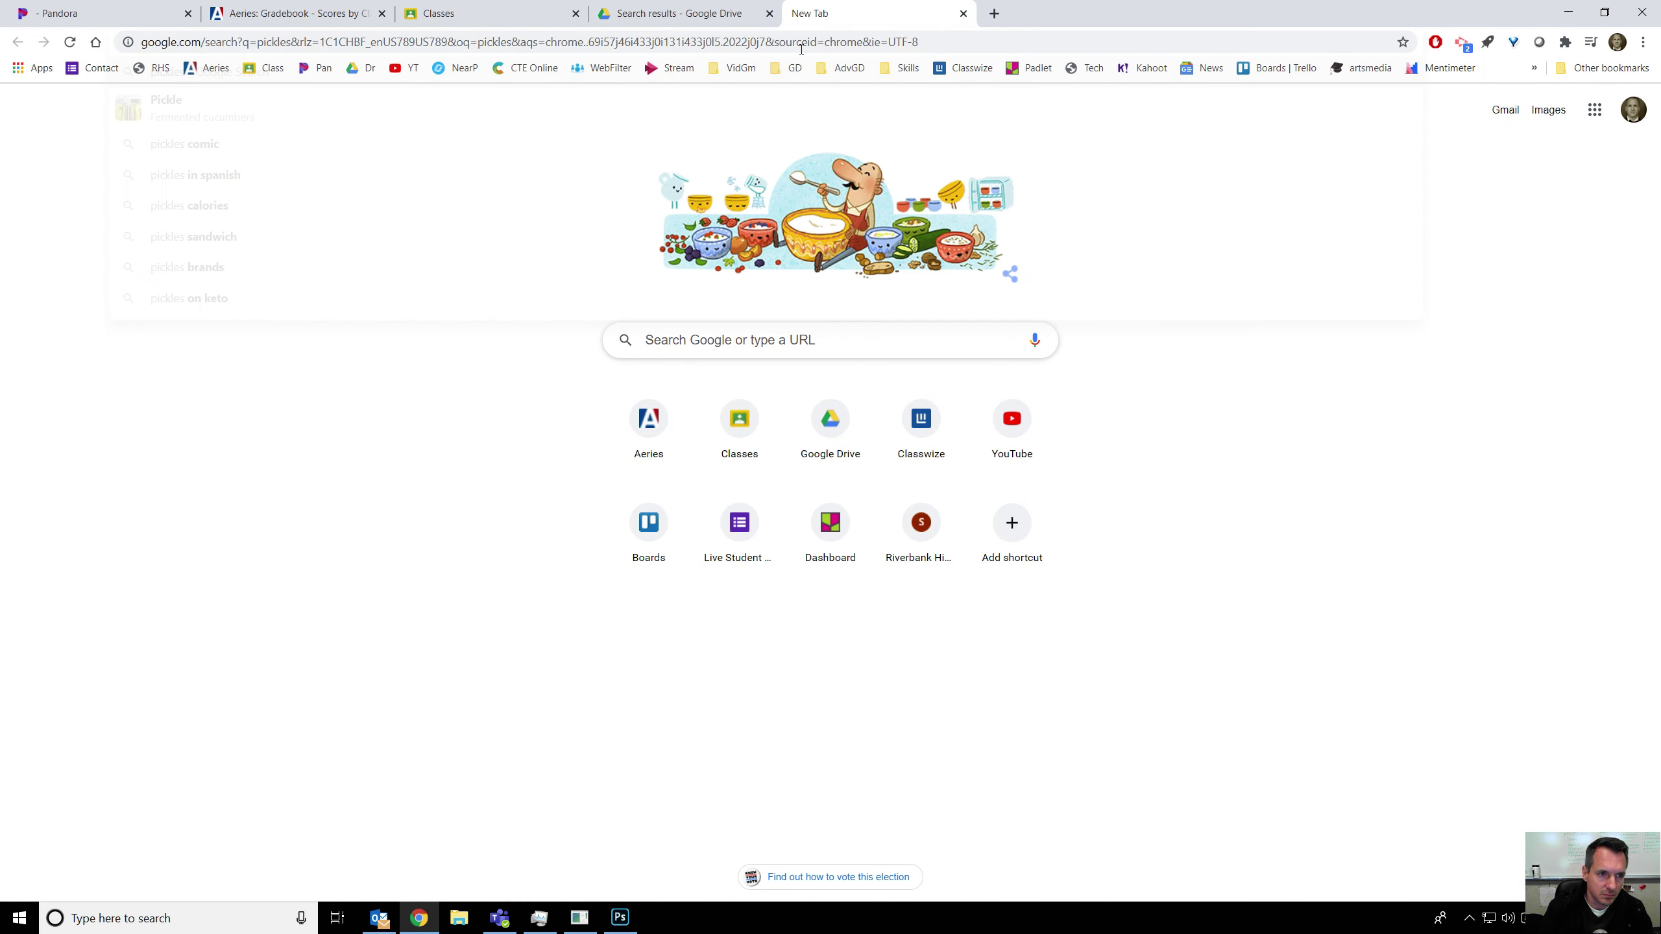
{"action": "left_click", "coordinate": [287, 185]}
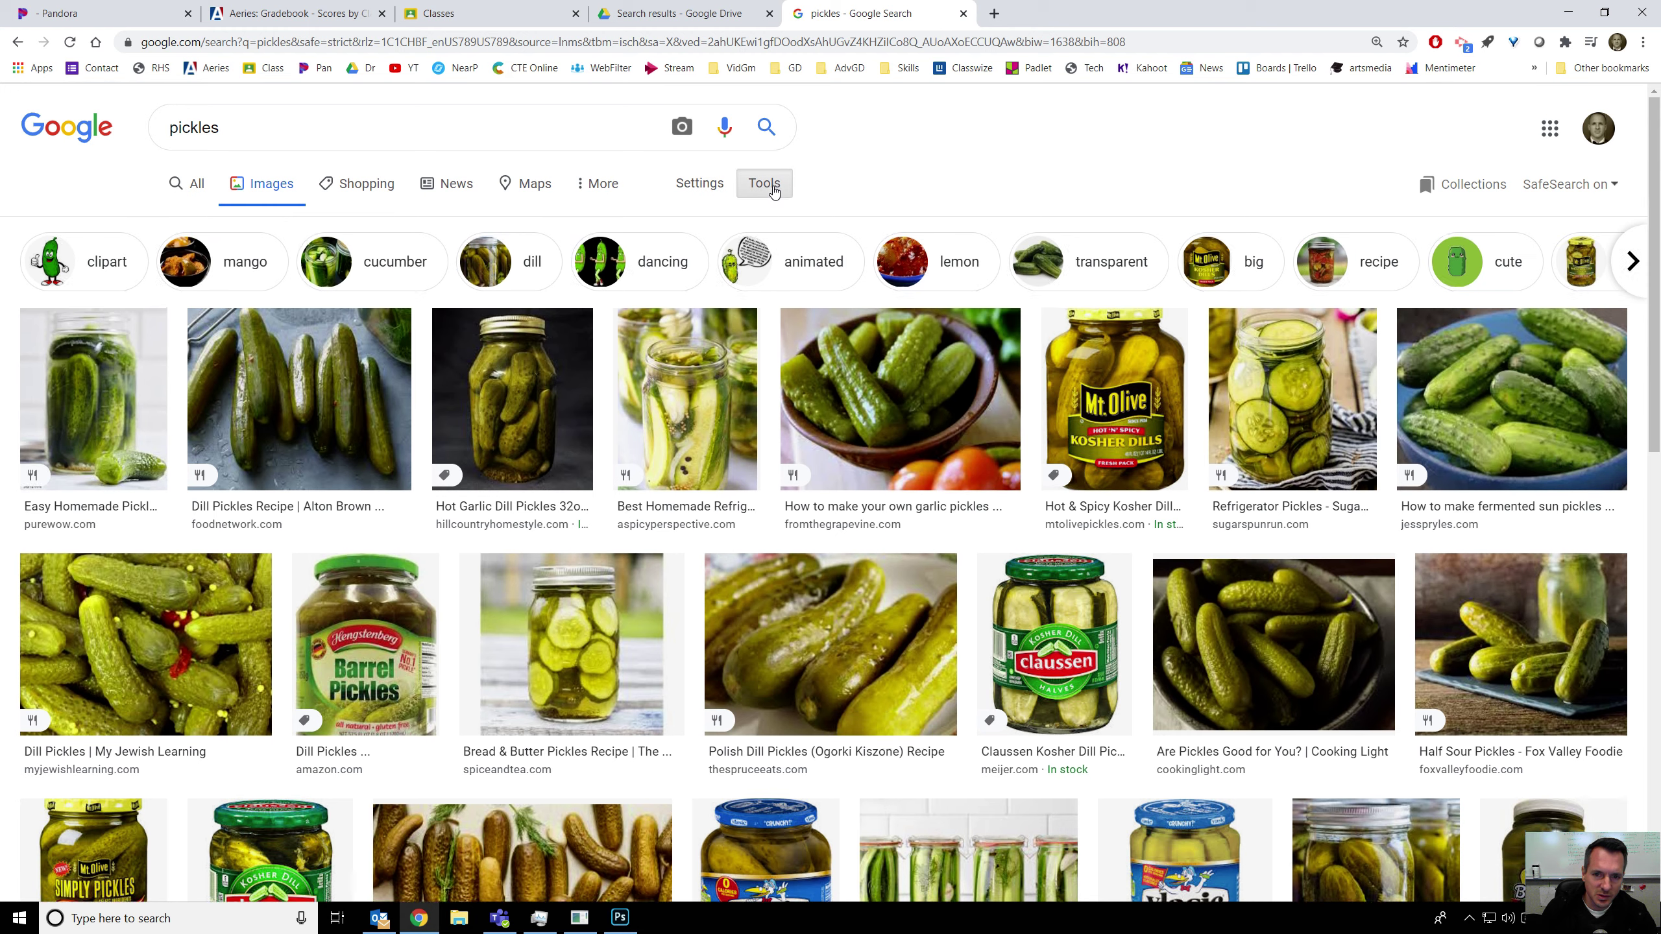
Filter the pickle image results to show only transparent images.
{"action": "left_click", "coordinate": [764, 183]}
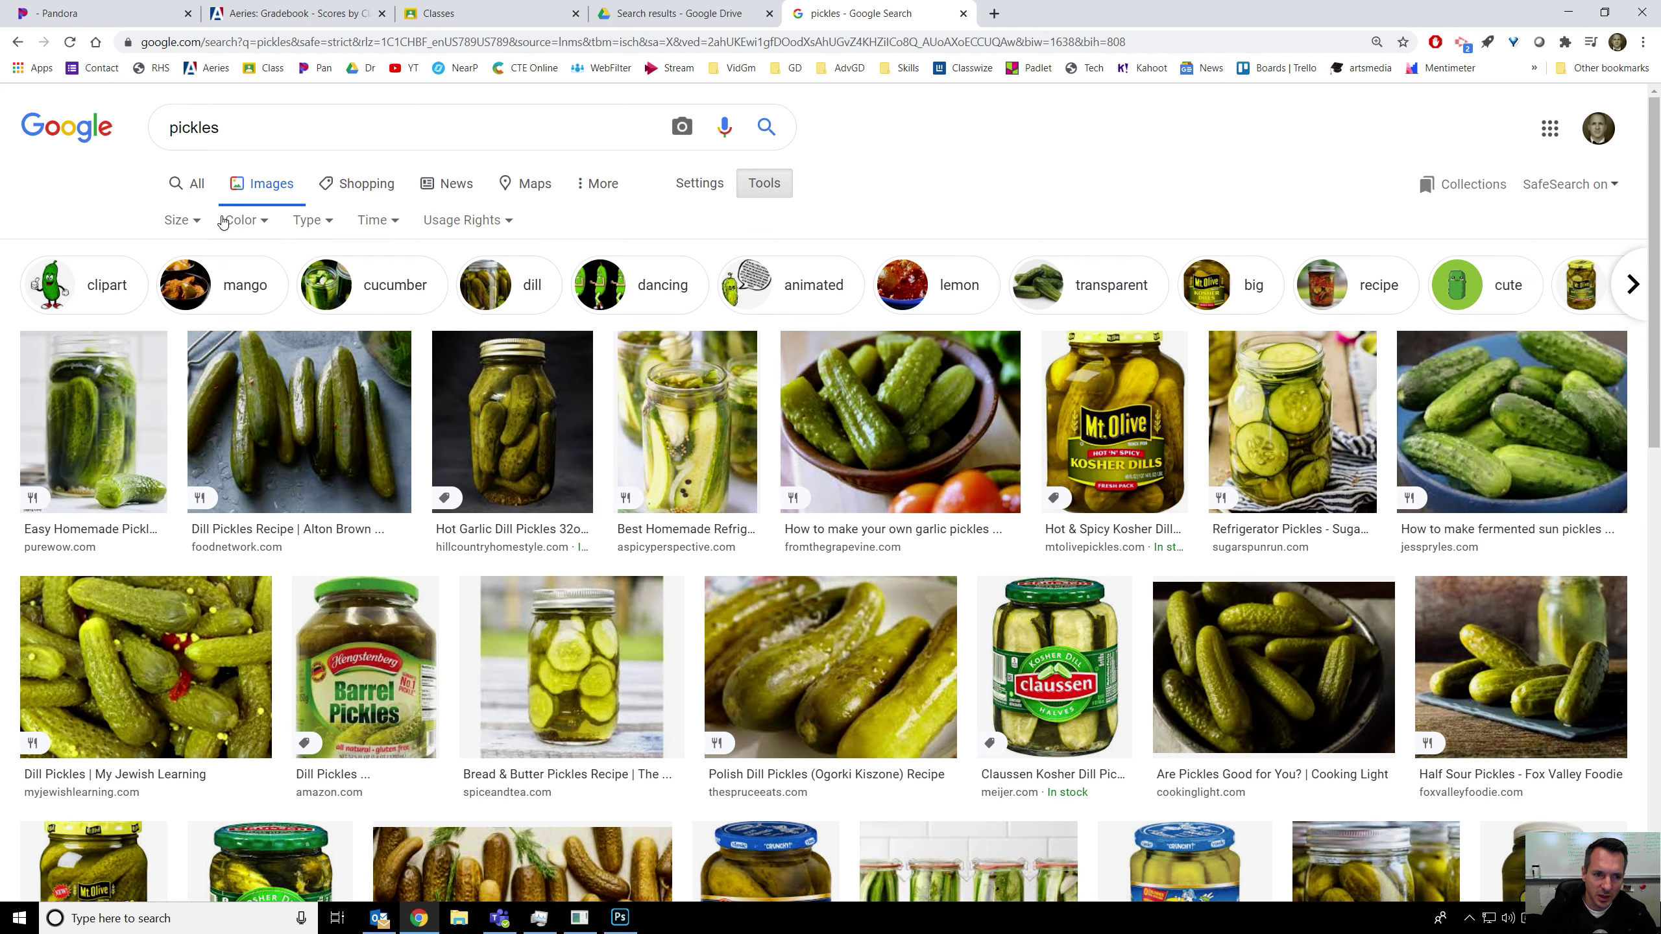
{"action": "left_click", "coordinate": [314, 221]}
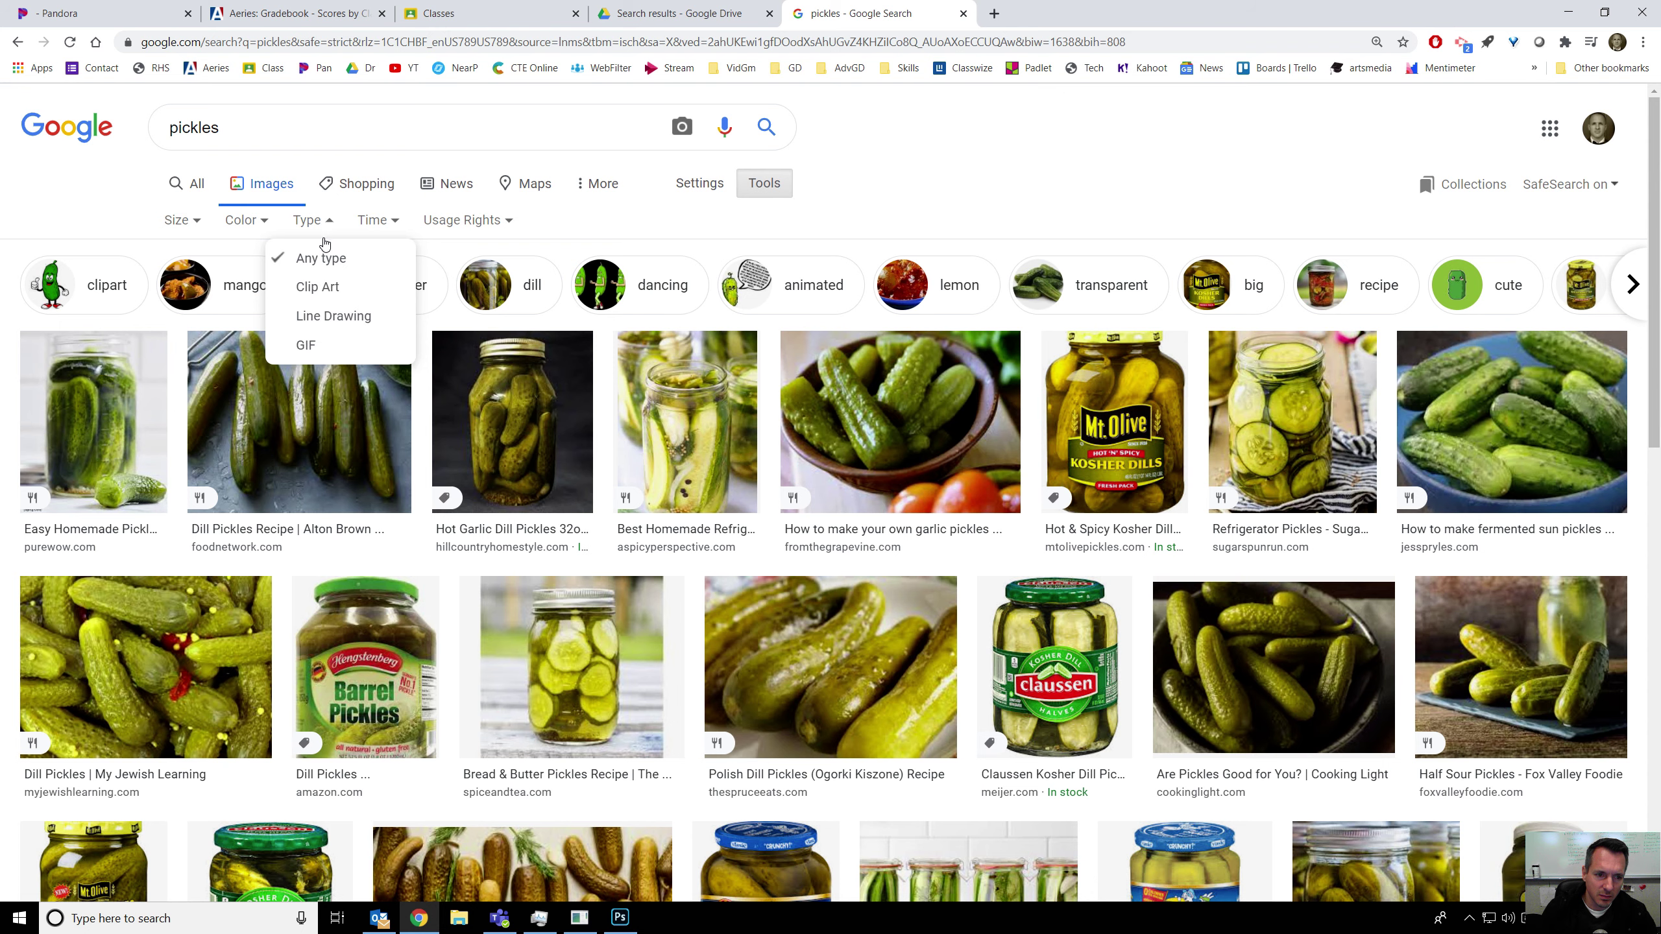
{"action": "left_click", "coordinate": [261, 220]}
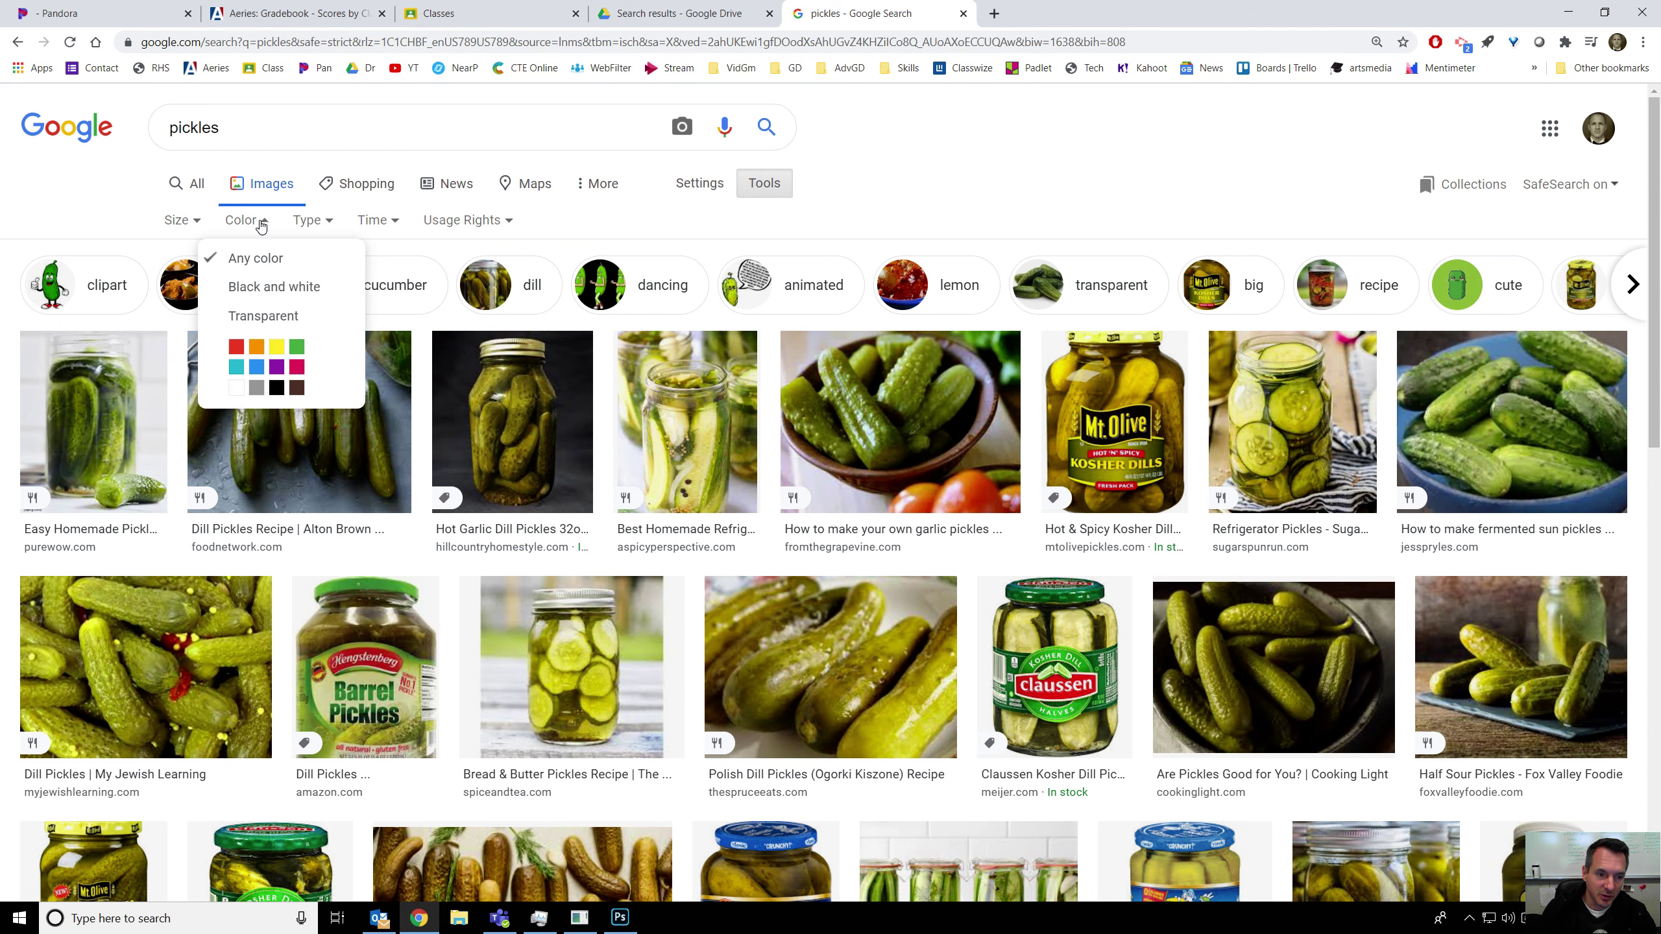
{"action": "left_click", "coordinate": [279, 307]}
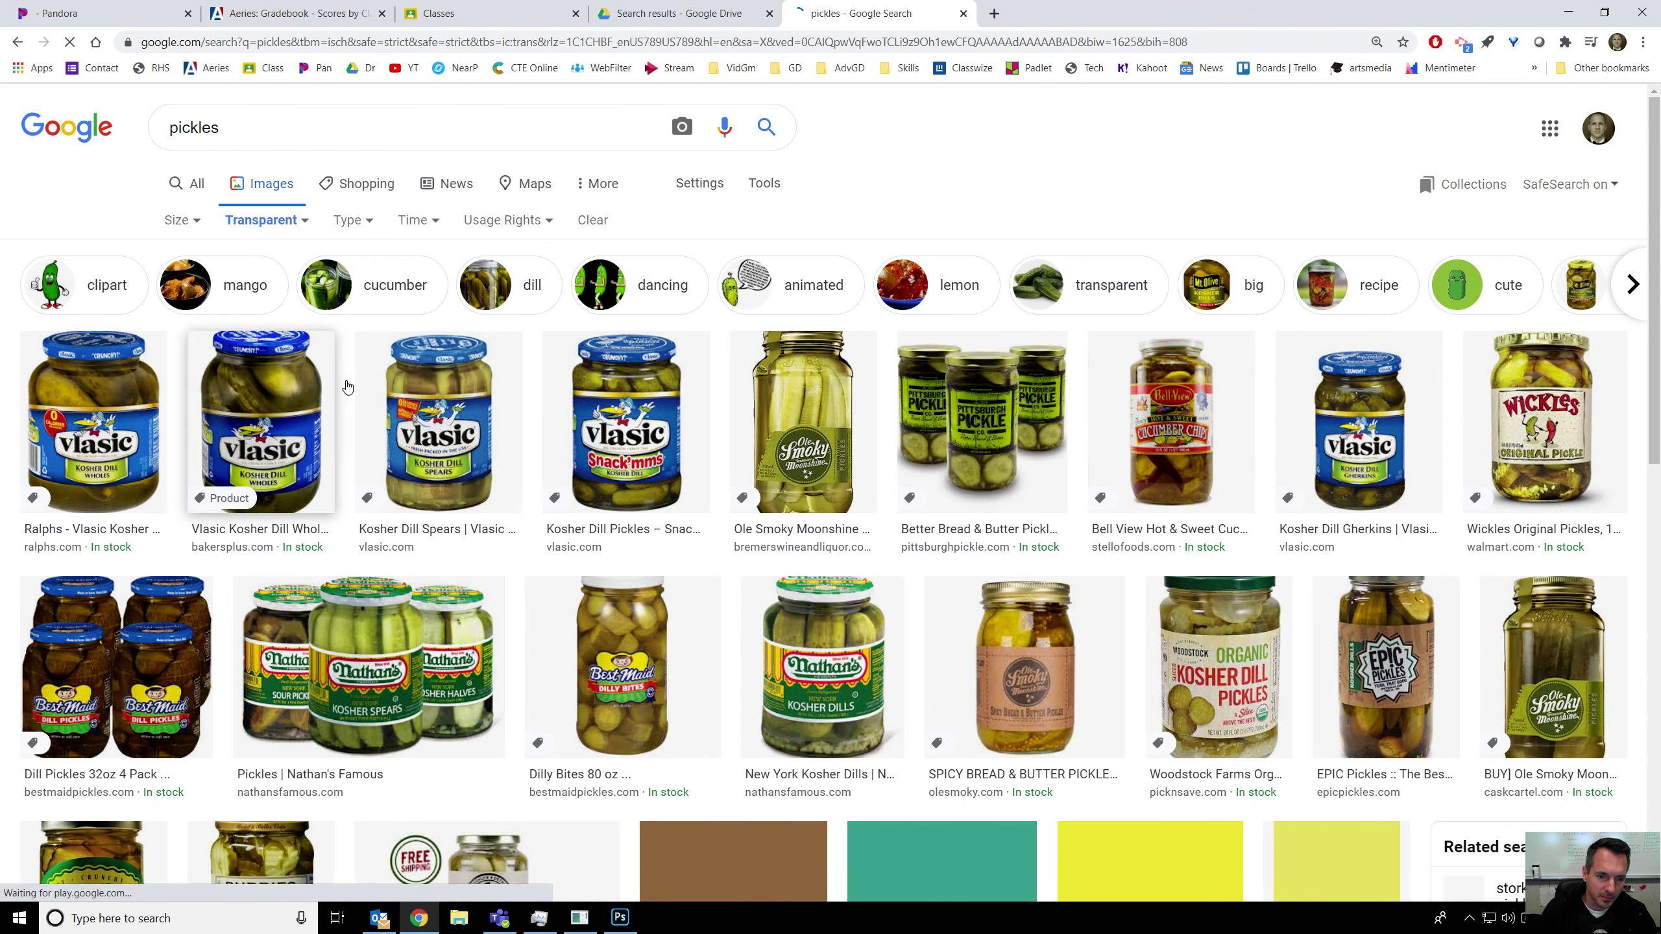
Look over the transparent pickle images and change the image search to "pickle slices".
{"action": "scroll", "coordinate": [460, 413], "scroll_direction": "down", "scroll_amount": 6}
{"action": "scroll", "coordinate": [460, 413], "scroll_direction": "down", "scroll_amount": 6}
{"action": "scroll", "coordinate": [455, 417], "scroll_direction": "up", "scroll_amount": 9}
{"action": "scroll", "coordinate": [445, 426], "scroll_direction": "down", "scroll_amount": 12}
{"action": "scroll", "coordinate": [435, 435], "scroll_direction": "up", "scroll_amount": 10}
{"action": "left_click", "coordinate": [255, 131]}
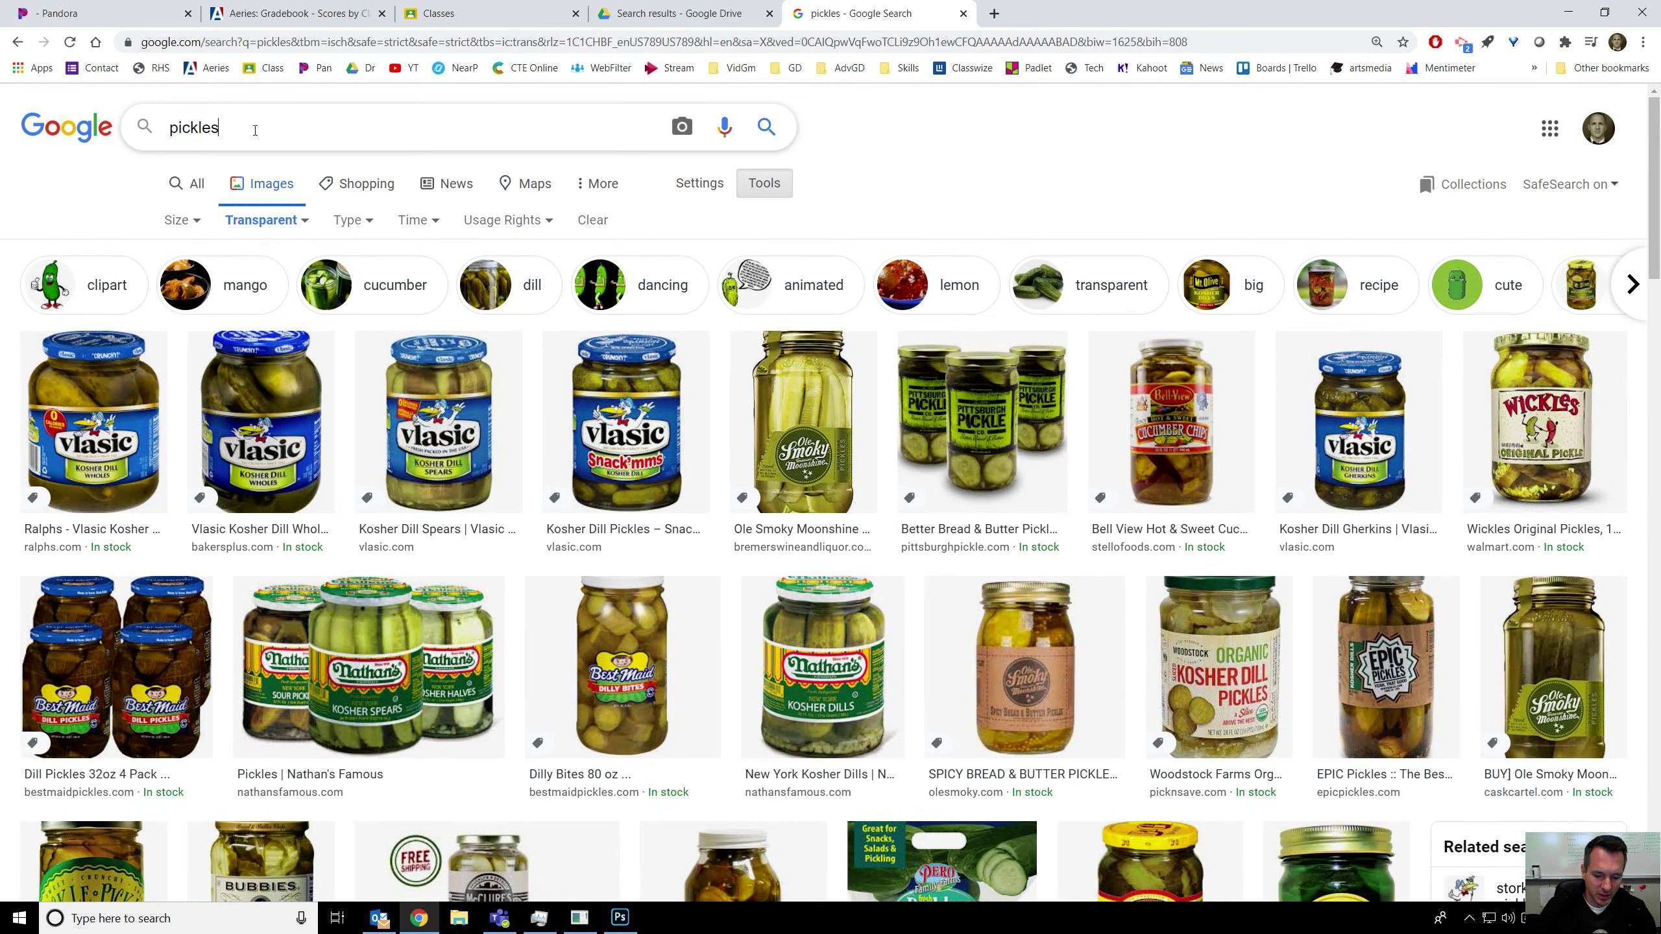
{"action": "key", "text": "BackSpace"}
{"action": "type", "text": "slices"}
{"action": "key", "text": "Return"}
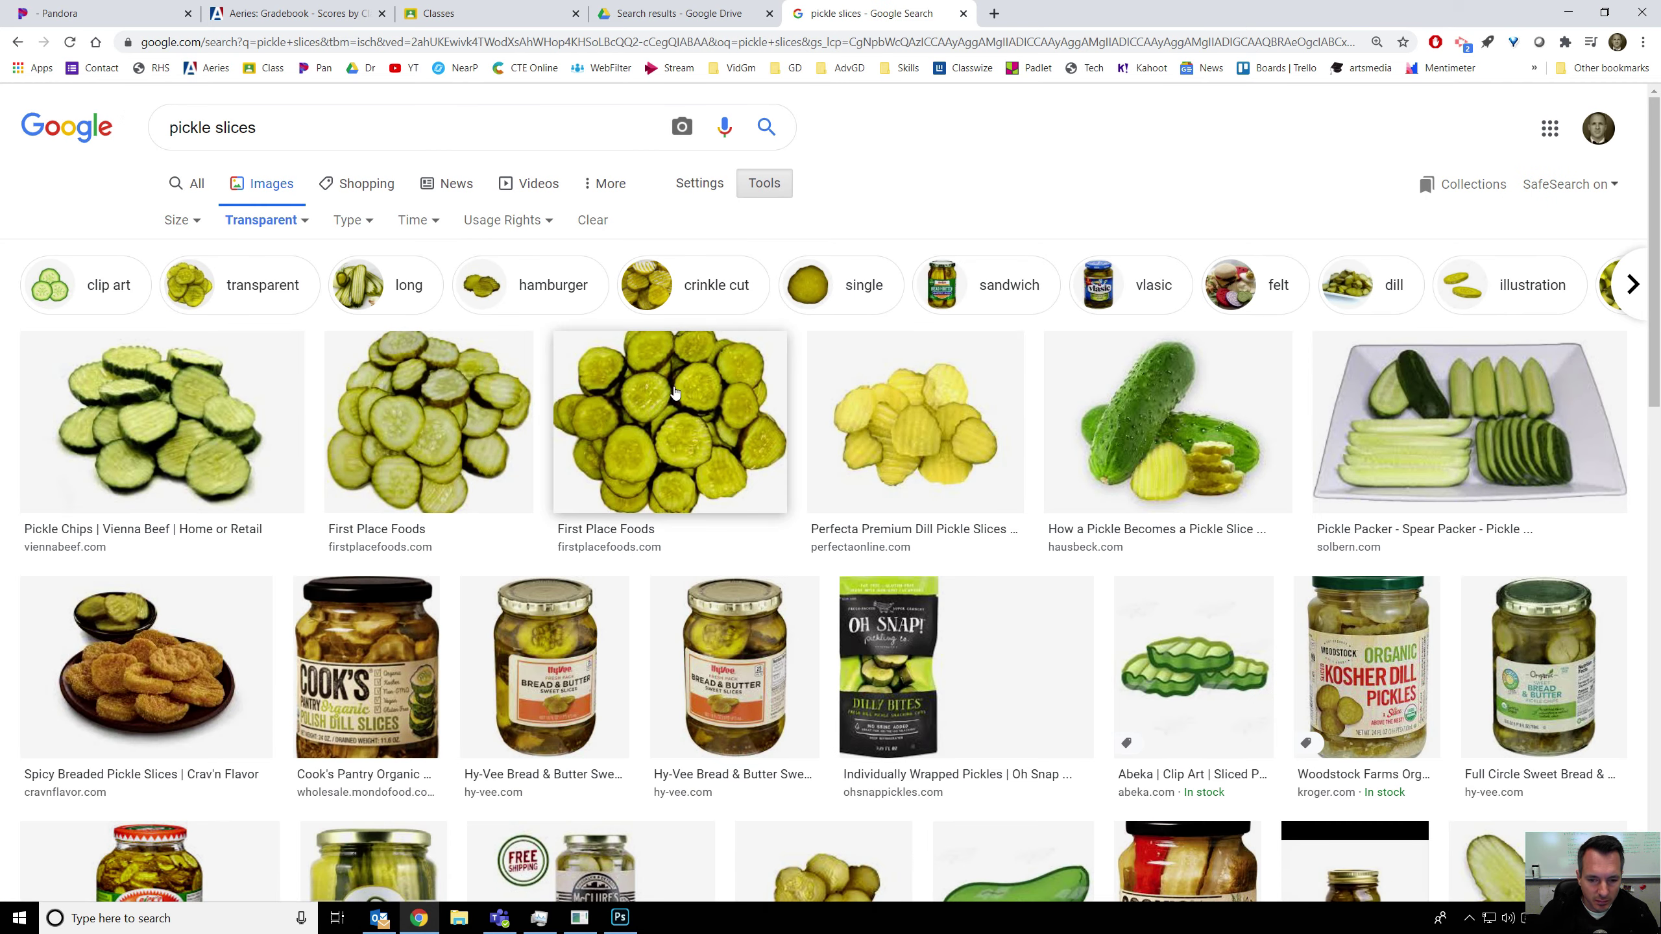
Find the transparent image of a row of five overlapping pickle slices from schlotzskys.com and open its preview.
{"action": "scroll", "coordinate": [675, 391], "scroll_direction": "down", "scroll_amount": 15}
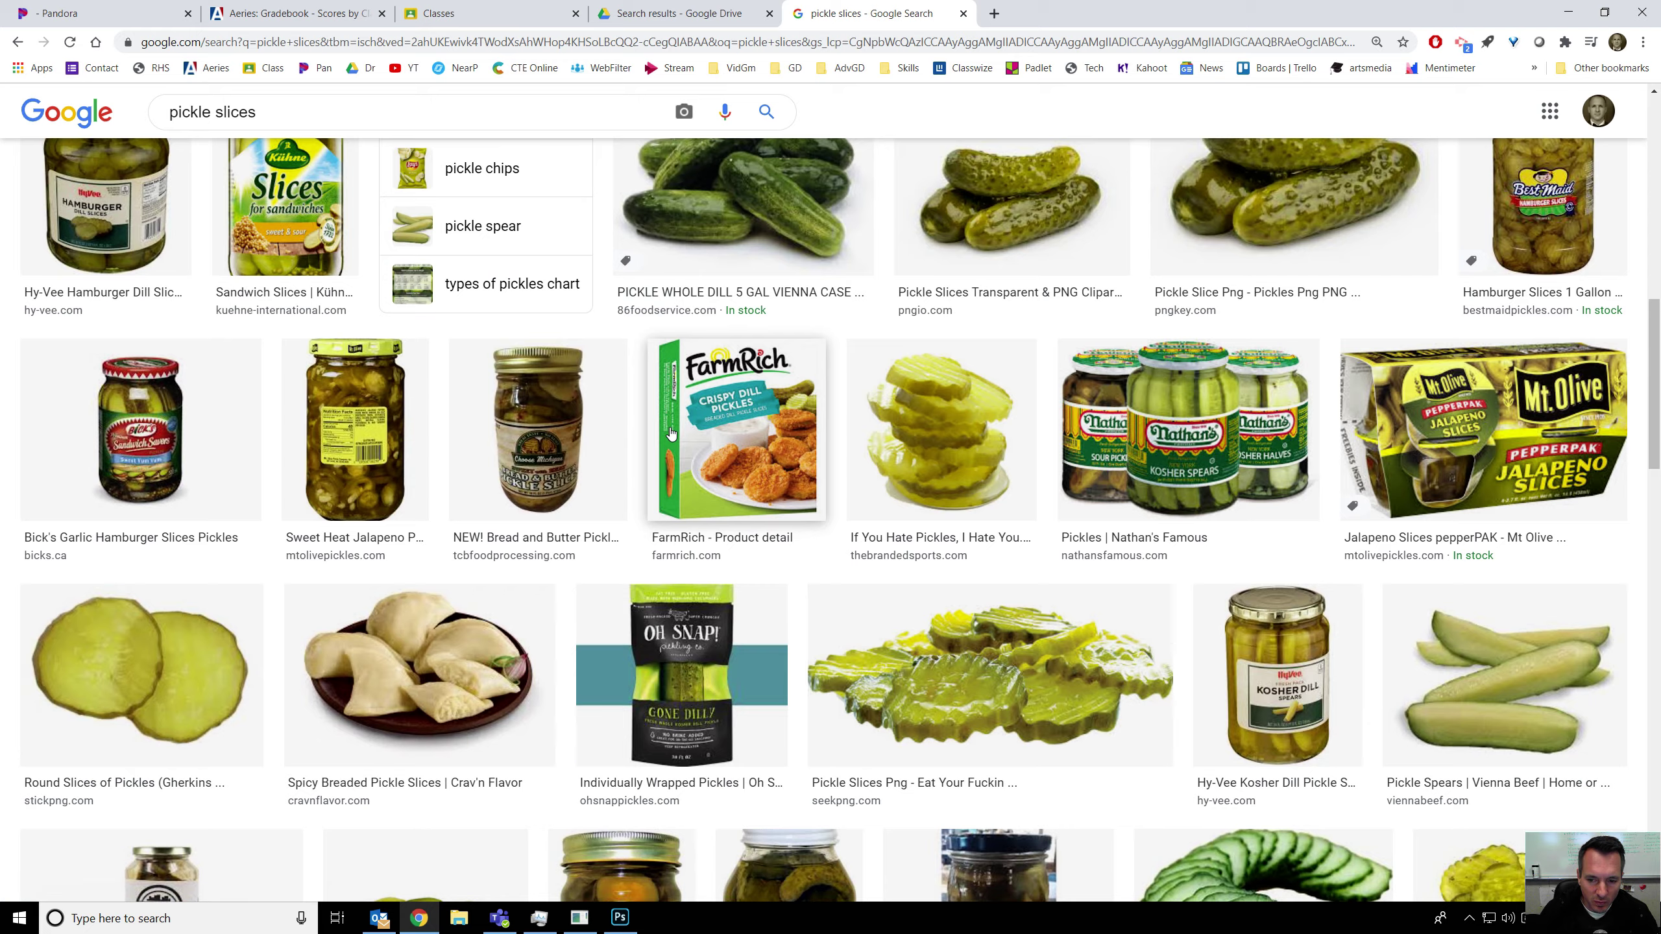
{"action": "scroll", "coordinate": [671, 432], "scroll_direction": "down", "scroll_amount": 5}
{"action": "scroll", "coordinate": [497, 427], "scroll_direction": "down", "scroll_amount": 4}
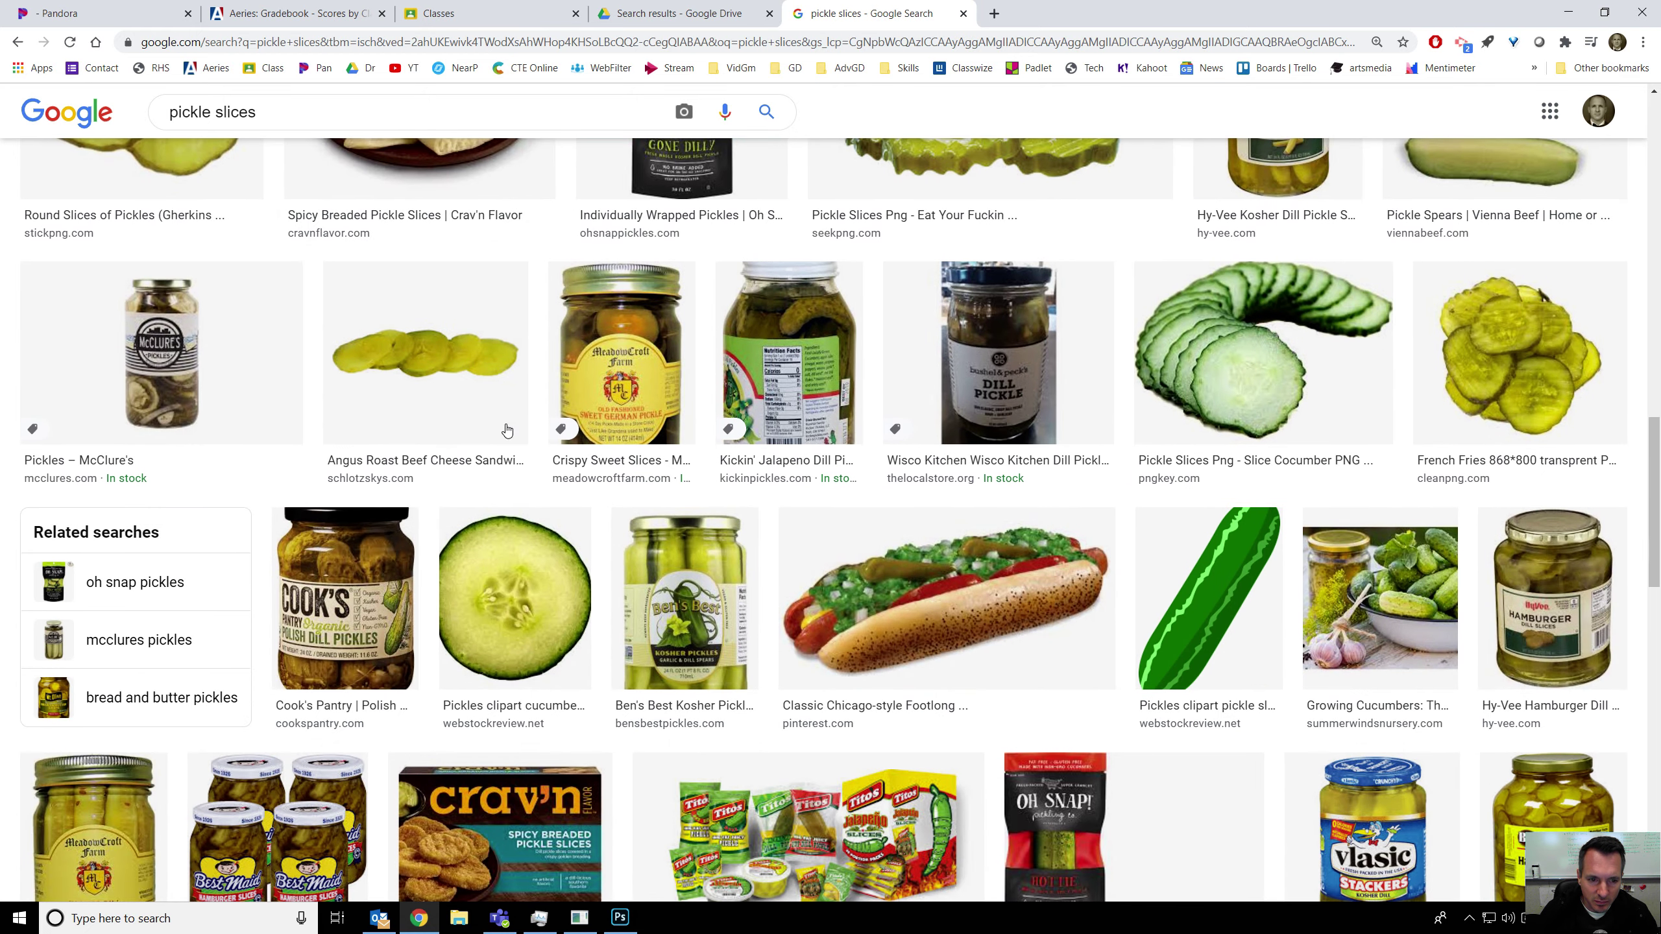
{"action": "left_click", "coordinate": [420, 358]}
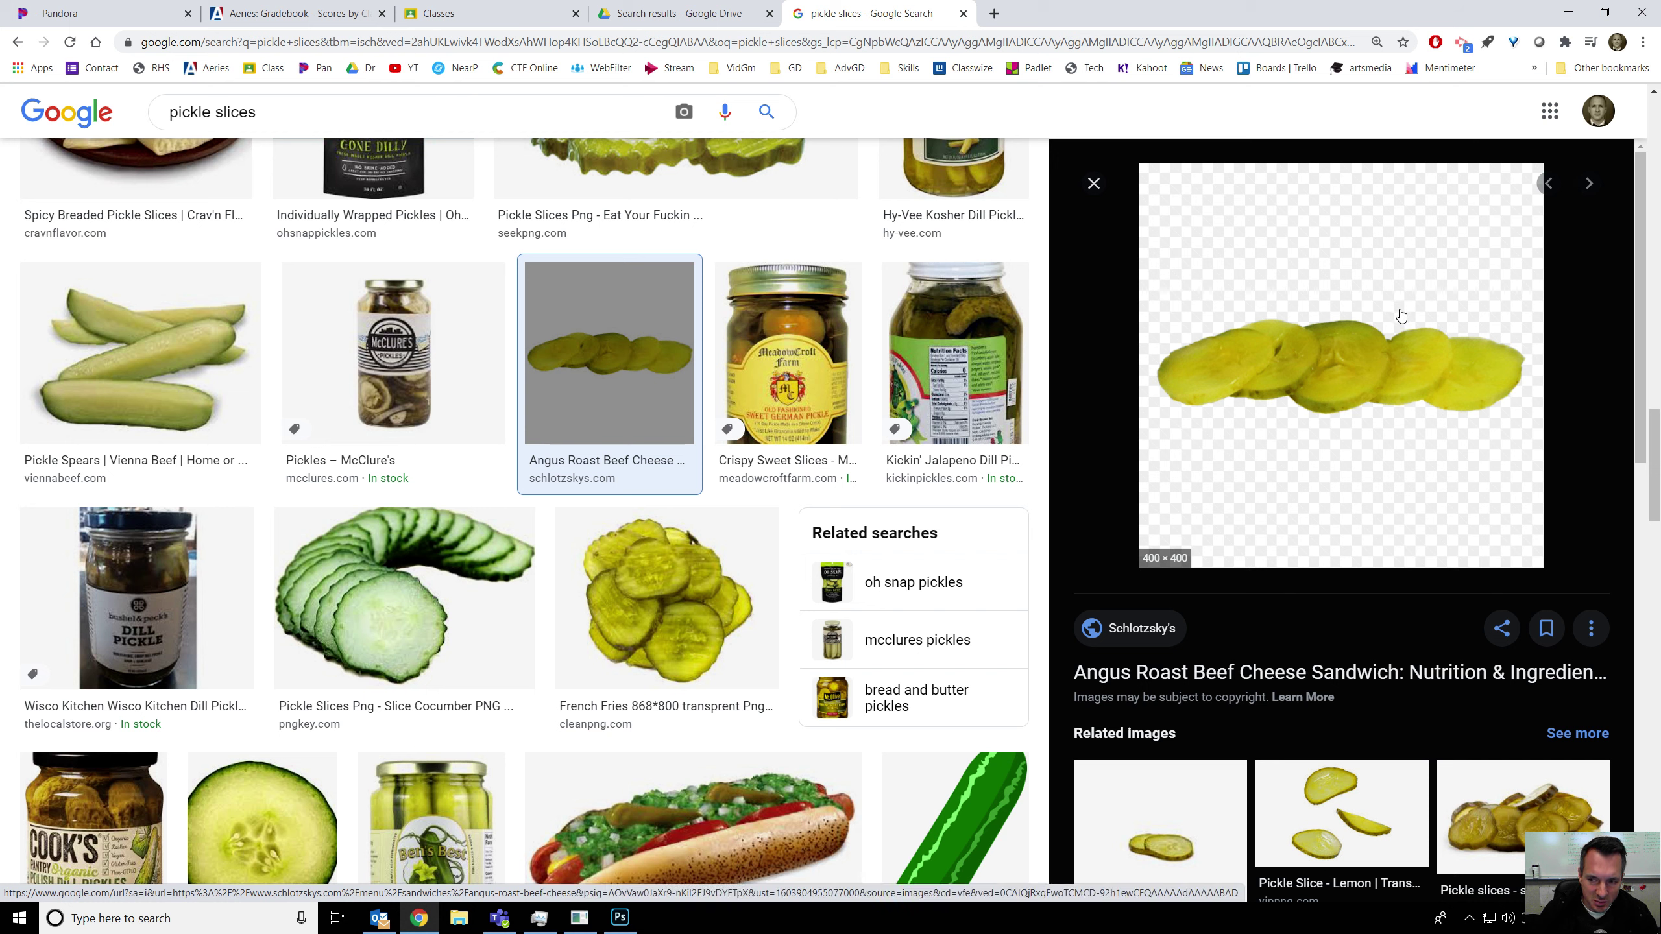
Copy the previewed pickle slices image and paste it into the hamburger document in Photoshop.
{"action": "right_click", "coordinate": [1371, 337]}
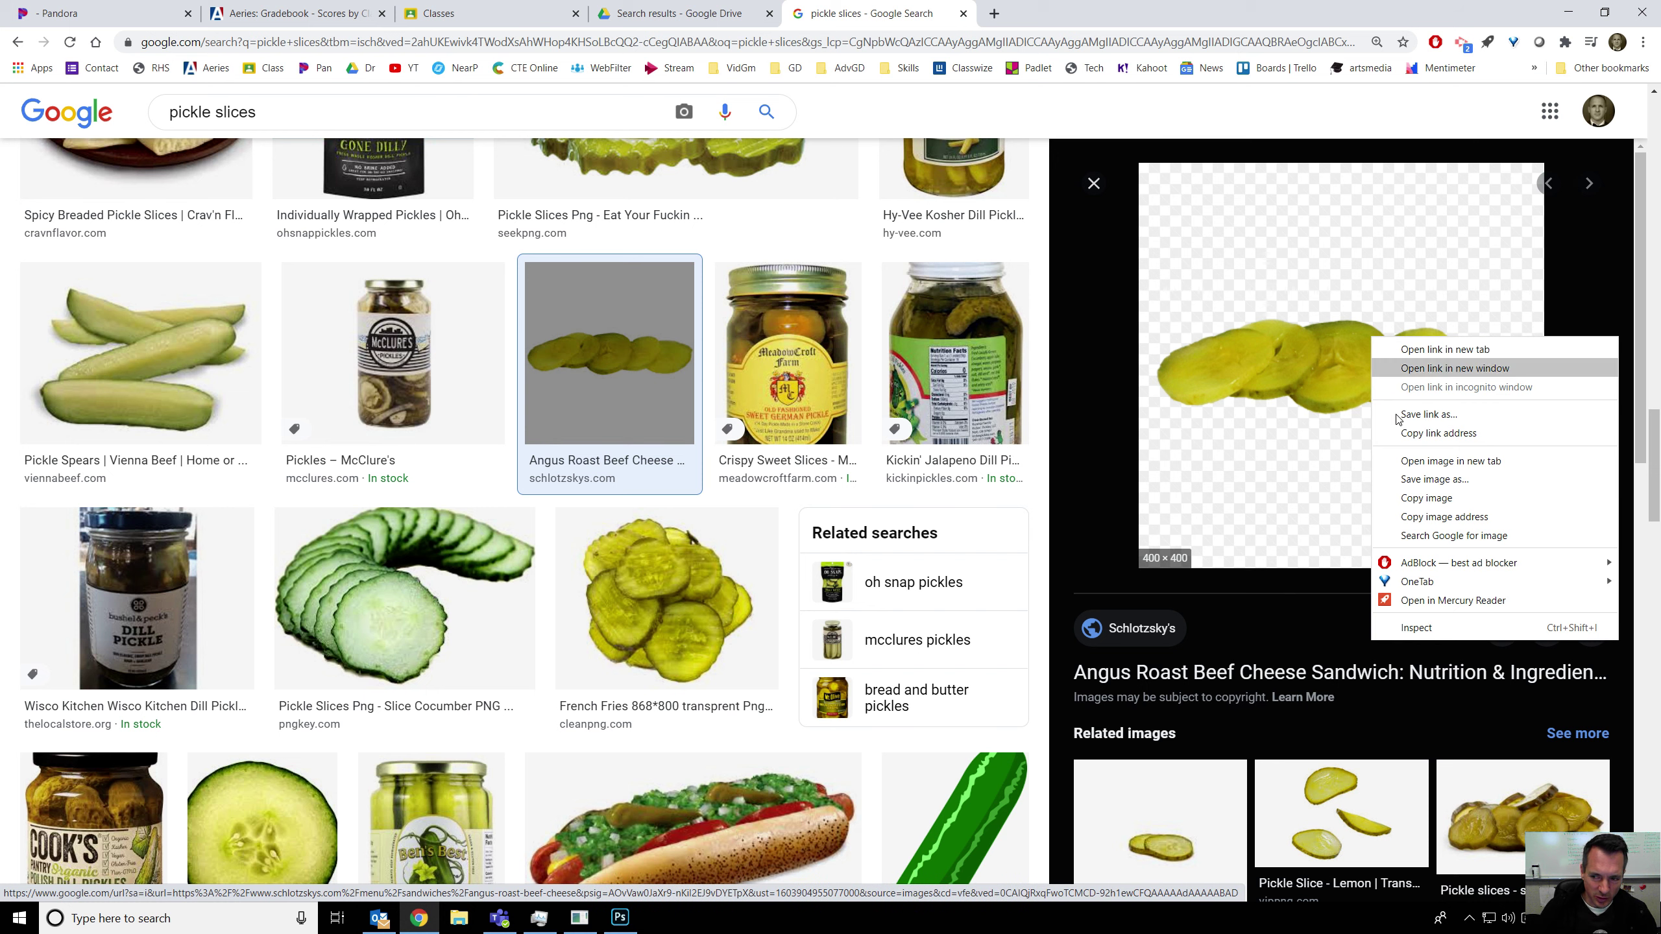
{"action": "left_click", "coordinate": [1426, 497]}
{"action": "key", "text": "alt+Tab"}
{"action": "key", "text": "ctrl+v"}
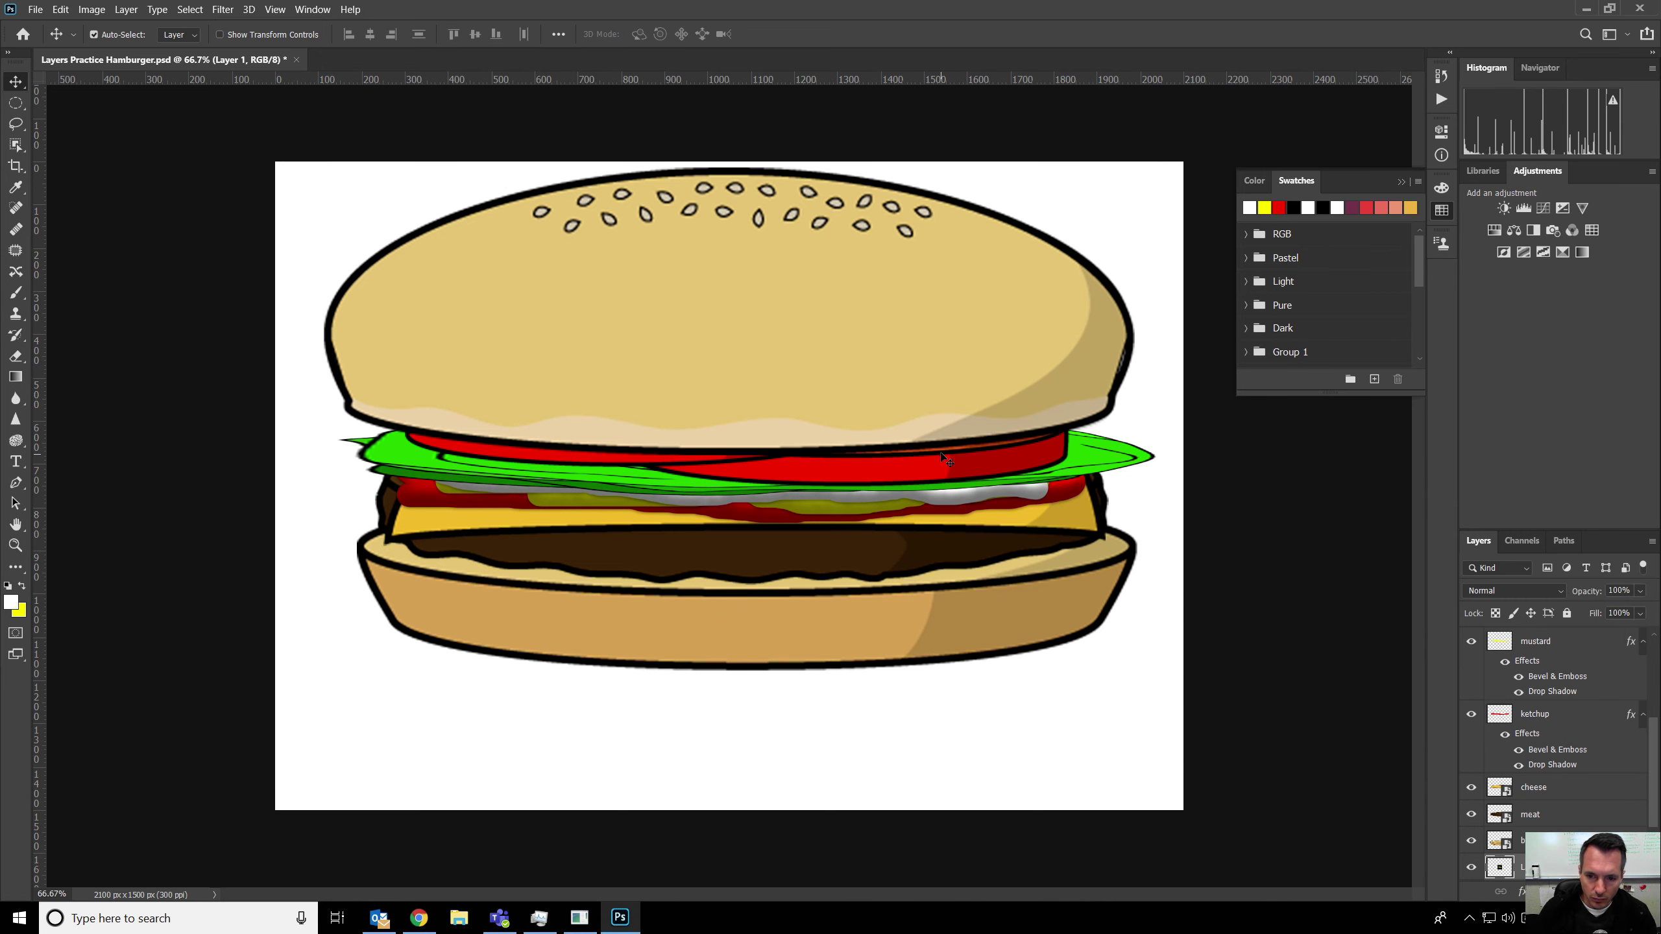
{"action": "key", "text": "ctrl+v"}
{"action": "scroll", "coordinate": [1621, 810], "scroll_direction": "up", "scroll_amount": 2}
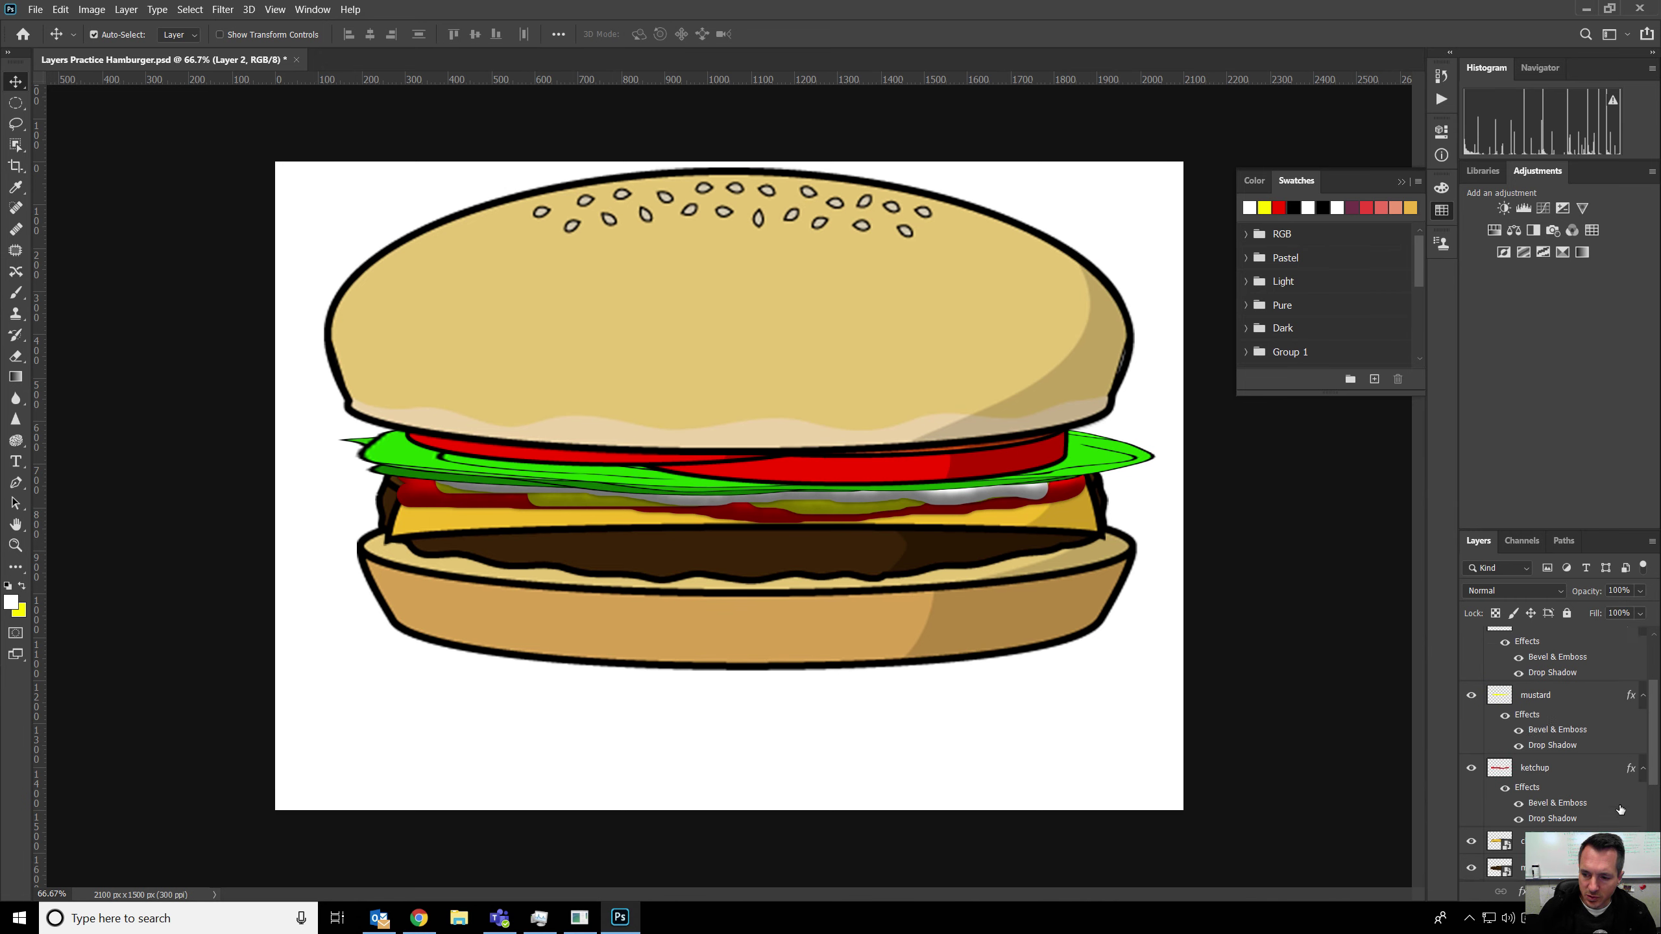
Try to paste the pickle image above the bun top layer and move it onto the bun, and undo both.
{"action": "scroll", "coordinate": [1621, 809], "scroll_direction": "up", "scroll_amount": 3}
{"action": "left_click", "coordinate": [1555, 648]}
{"action": "key", "text": "ctrl+v"}
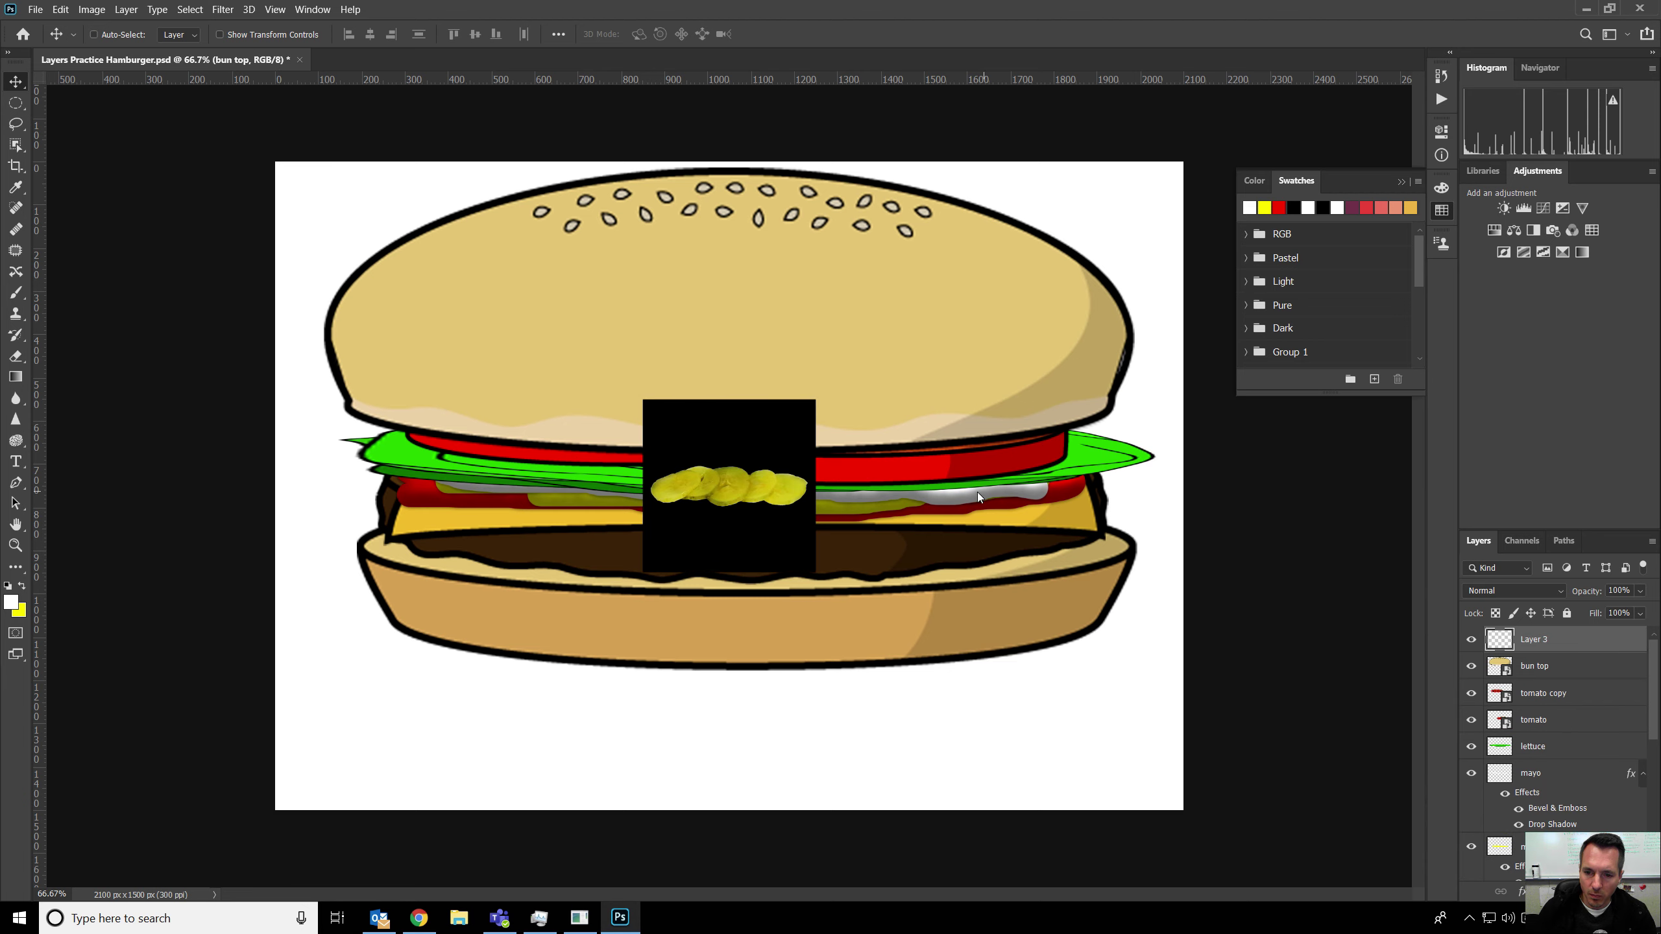
{"action": "left_click_drag", "start_coordinate": [722, 510], "coordinate": [573, 403]}
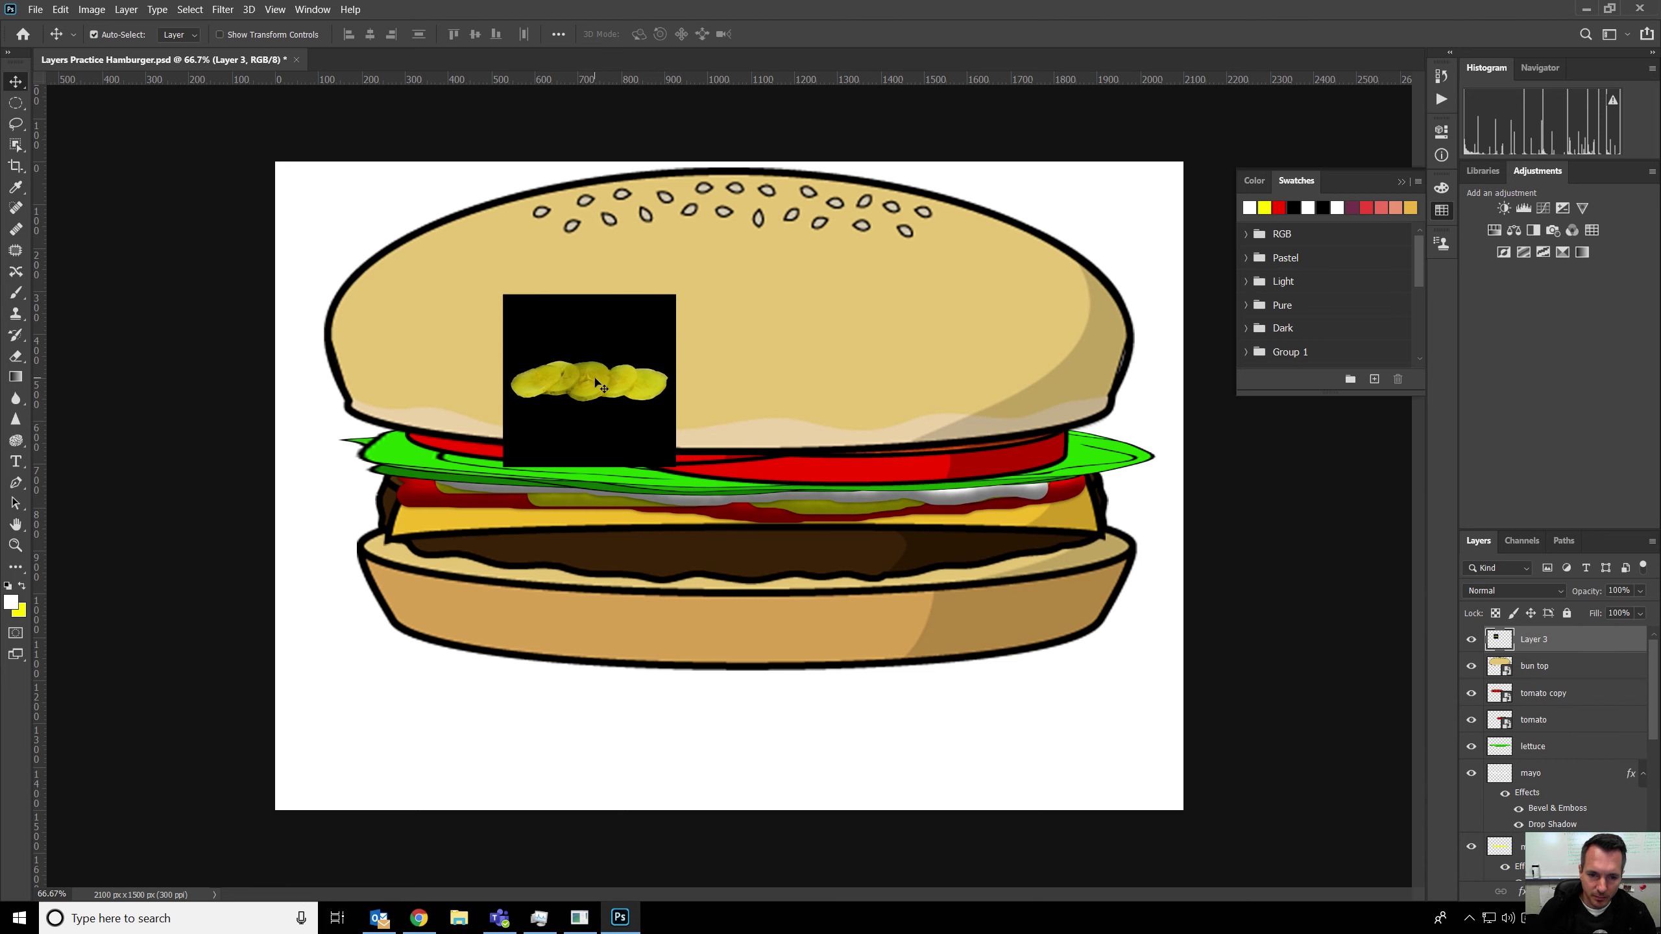
{"action": "key", "text": "ctrl+z"}
{"action": "key", "text": "ctrl+z"}
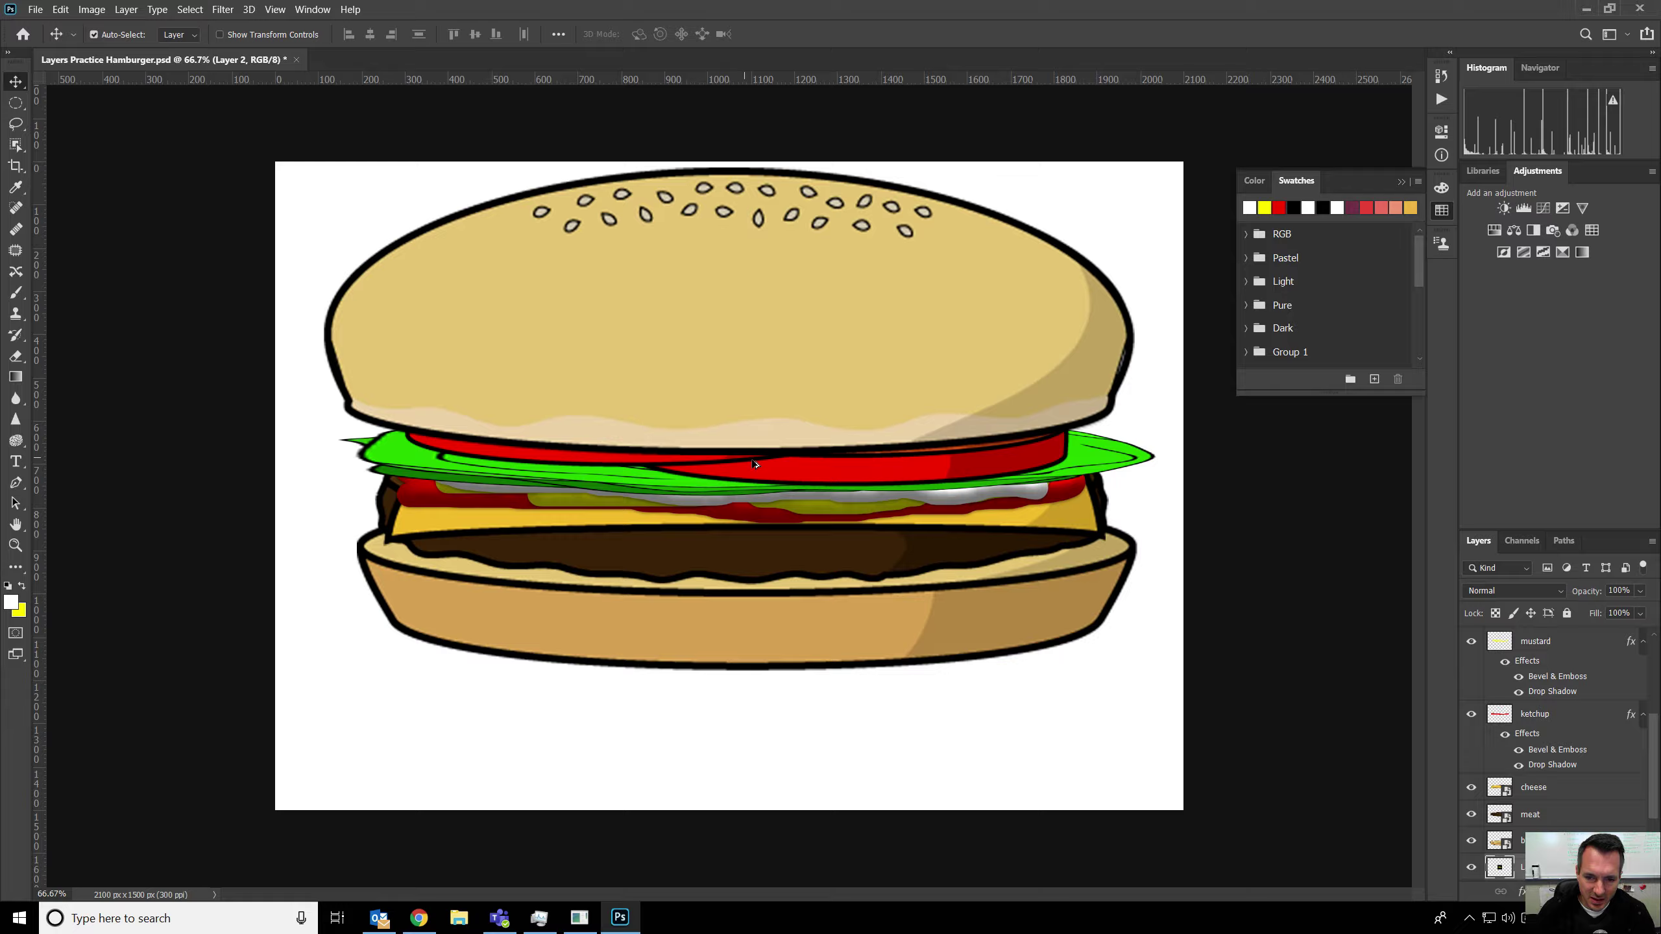
Switch back to Chrome and save the pickle slices image to Downloads as the PNG file "SlicedPickles 400".
{"action": "key", "text": "alt+Tab"}
{"action": "right_click", "coordinate": [1299, 380]}
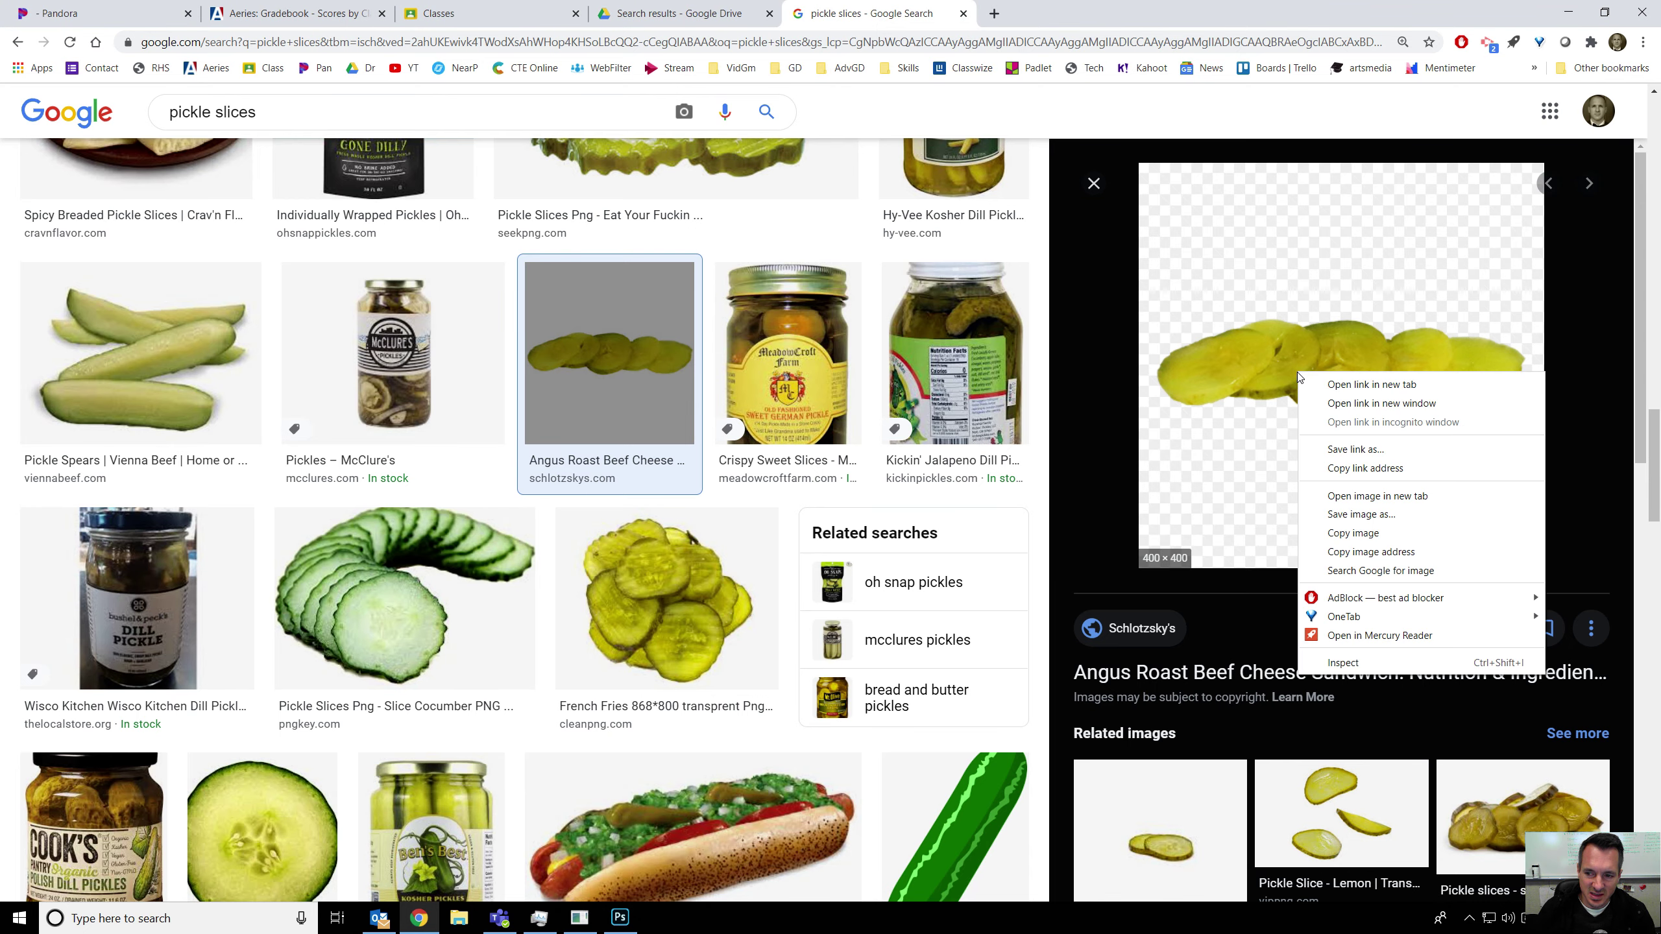
{"action": "left_click", "coordinate": [1415, 527]}
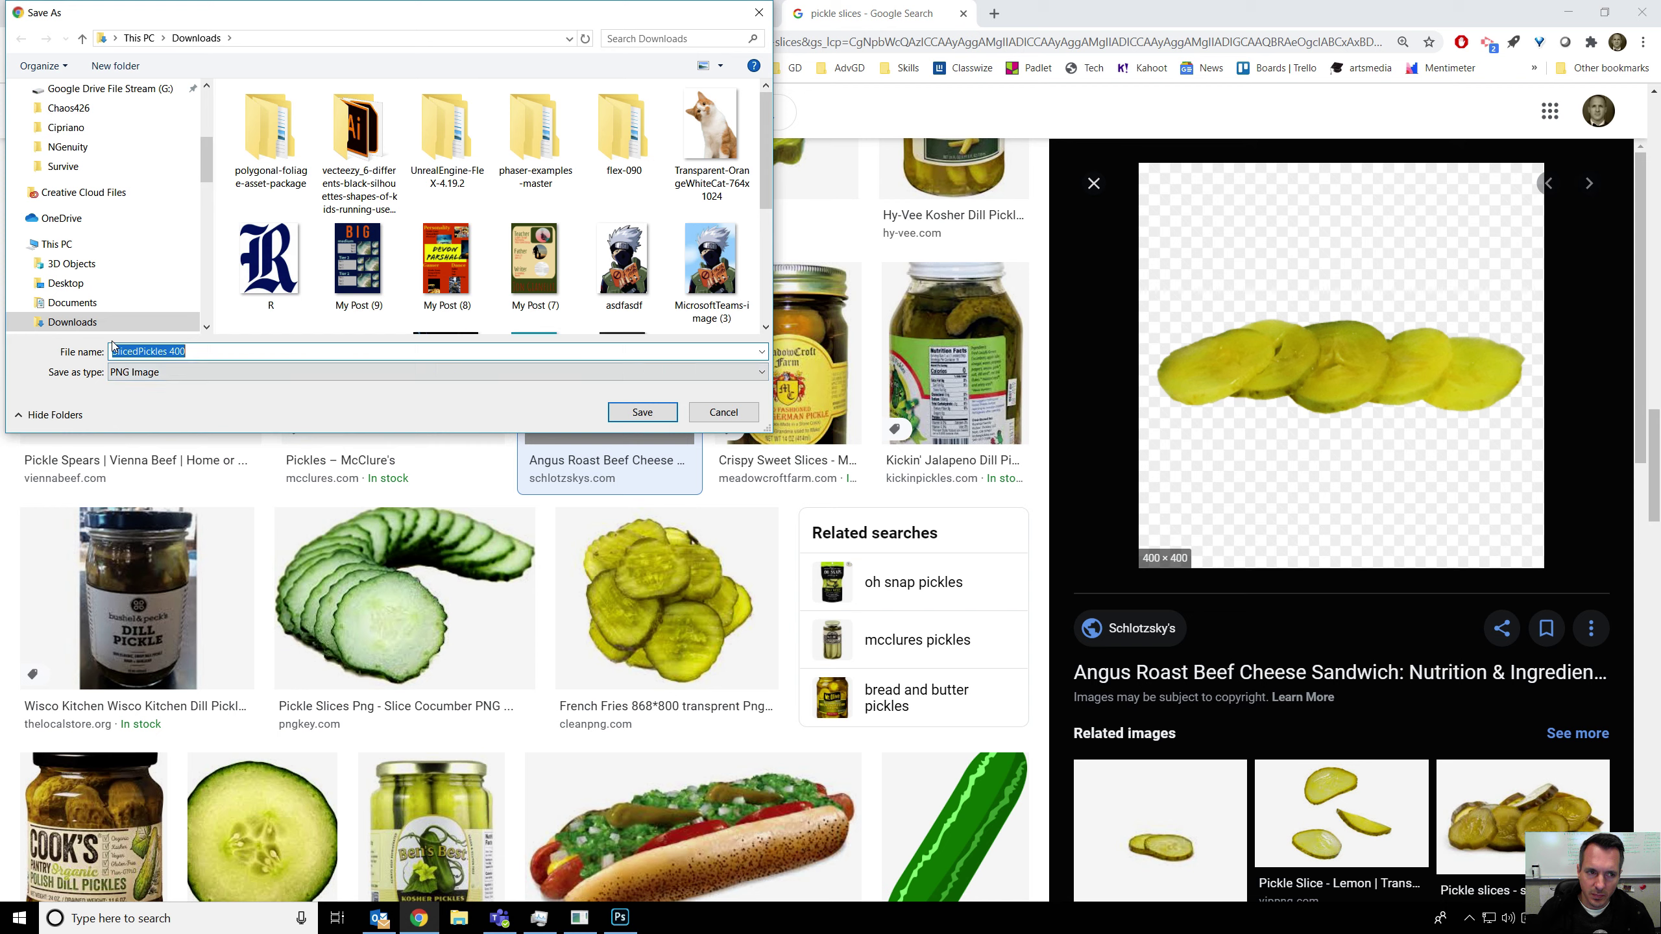
{"action": "left_click", "coordinate": [628, 418]}
Switch to Photoshop, place SlicedPickles 400 from Downloads as an embedded image, and move its layer directly below bun top.
{"action": "key", "text": "alt+Tab"}
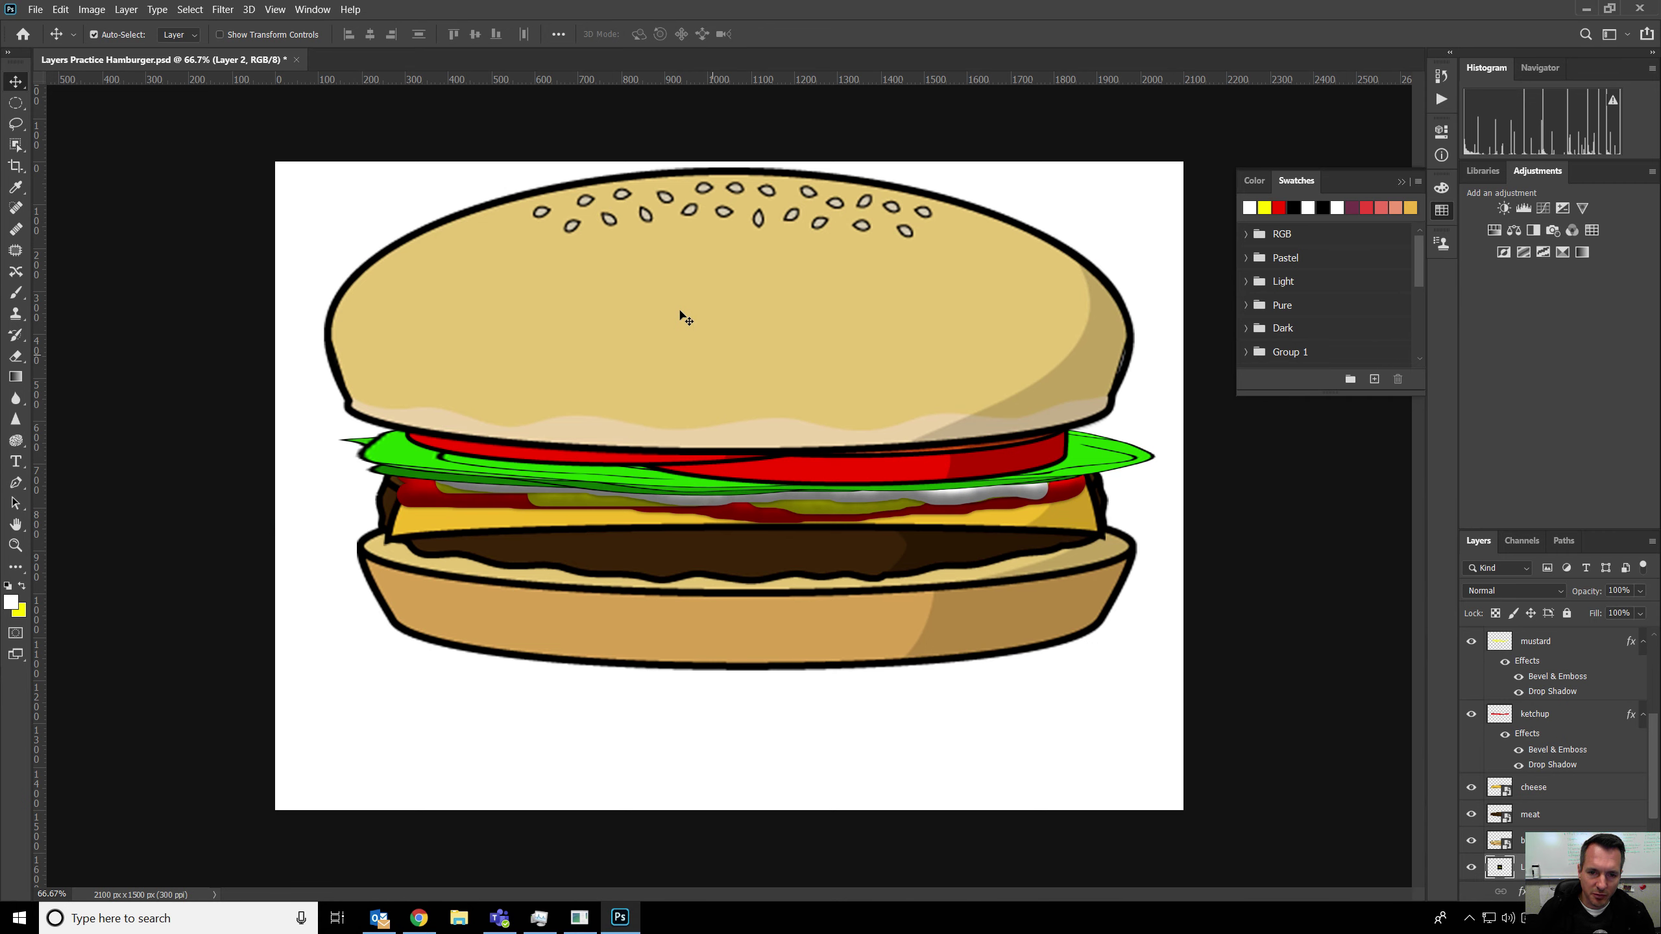
{"action": "left_click", "coordinate": [35, 9]}
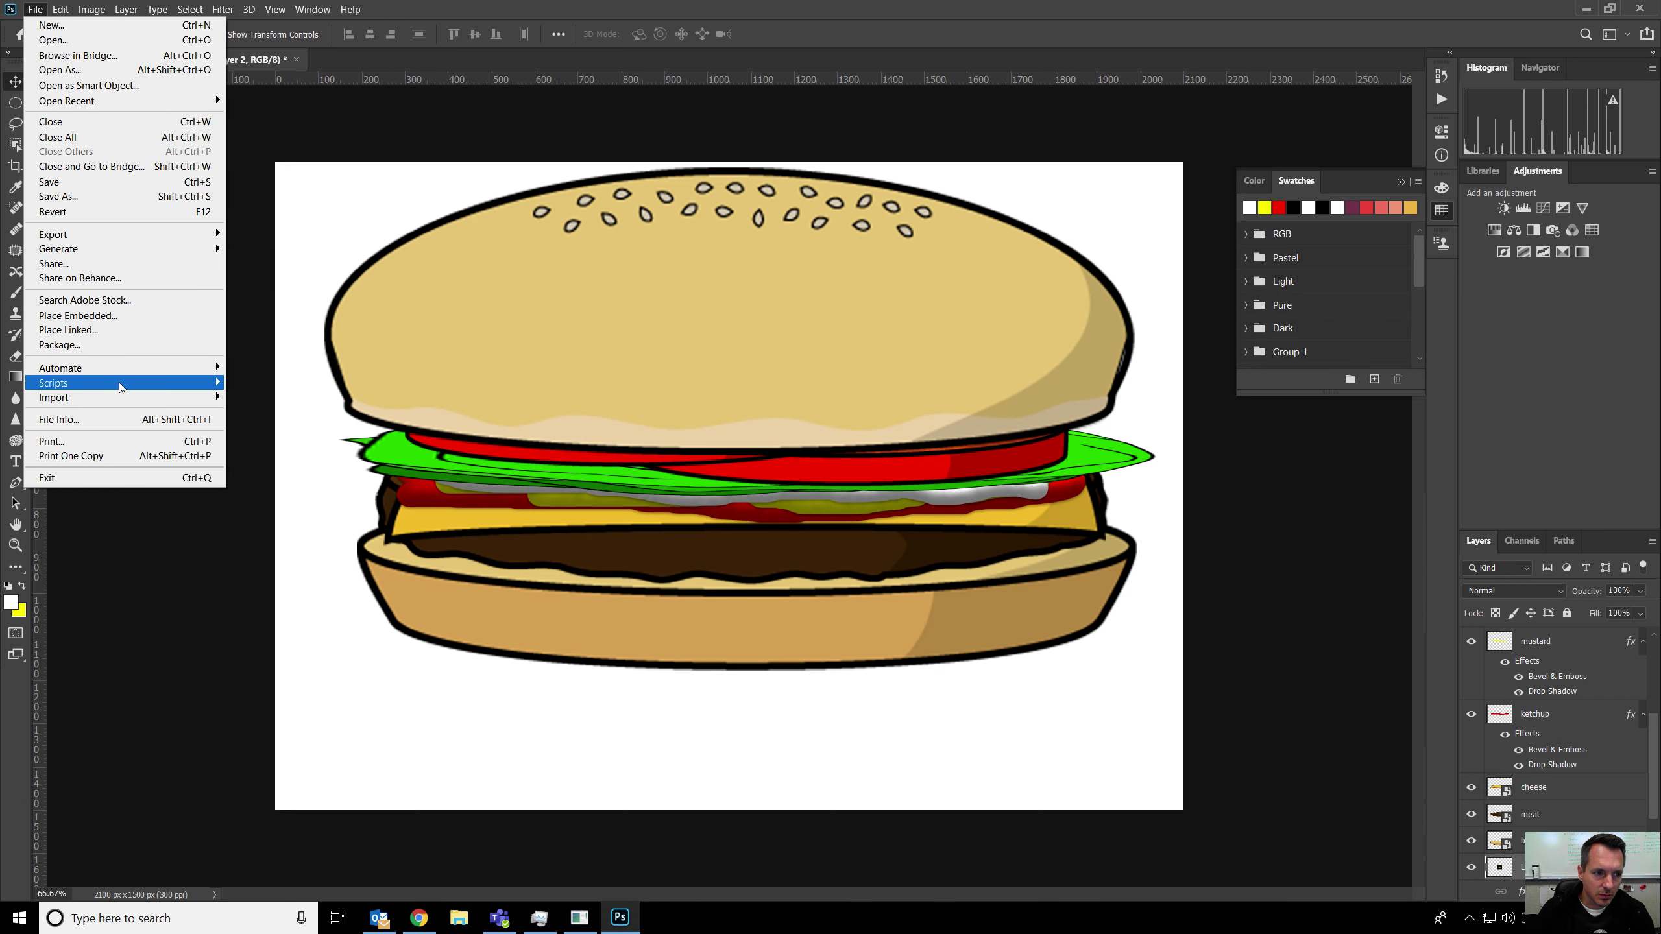
{"action": "left_click", "coordinate": [103, 319]}
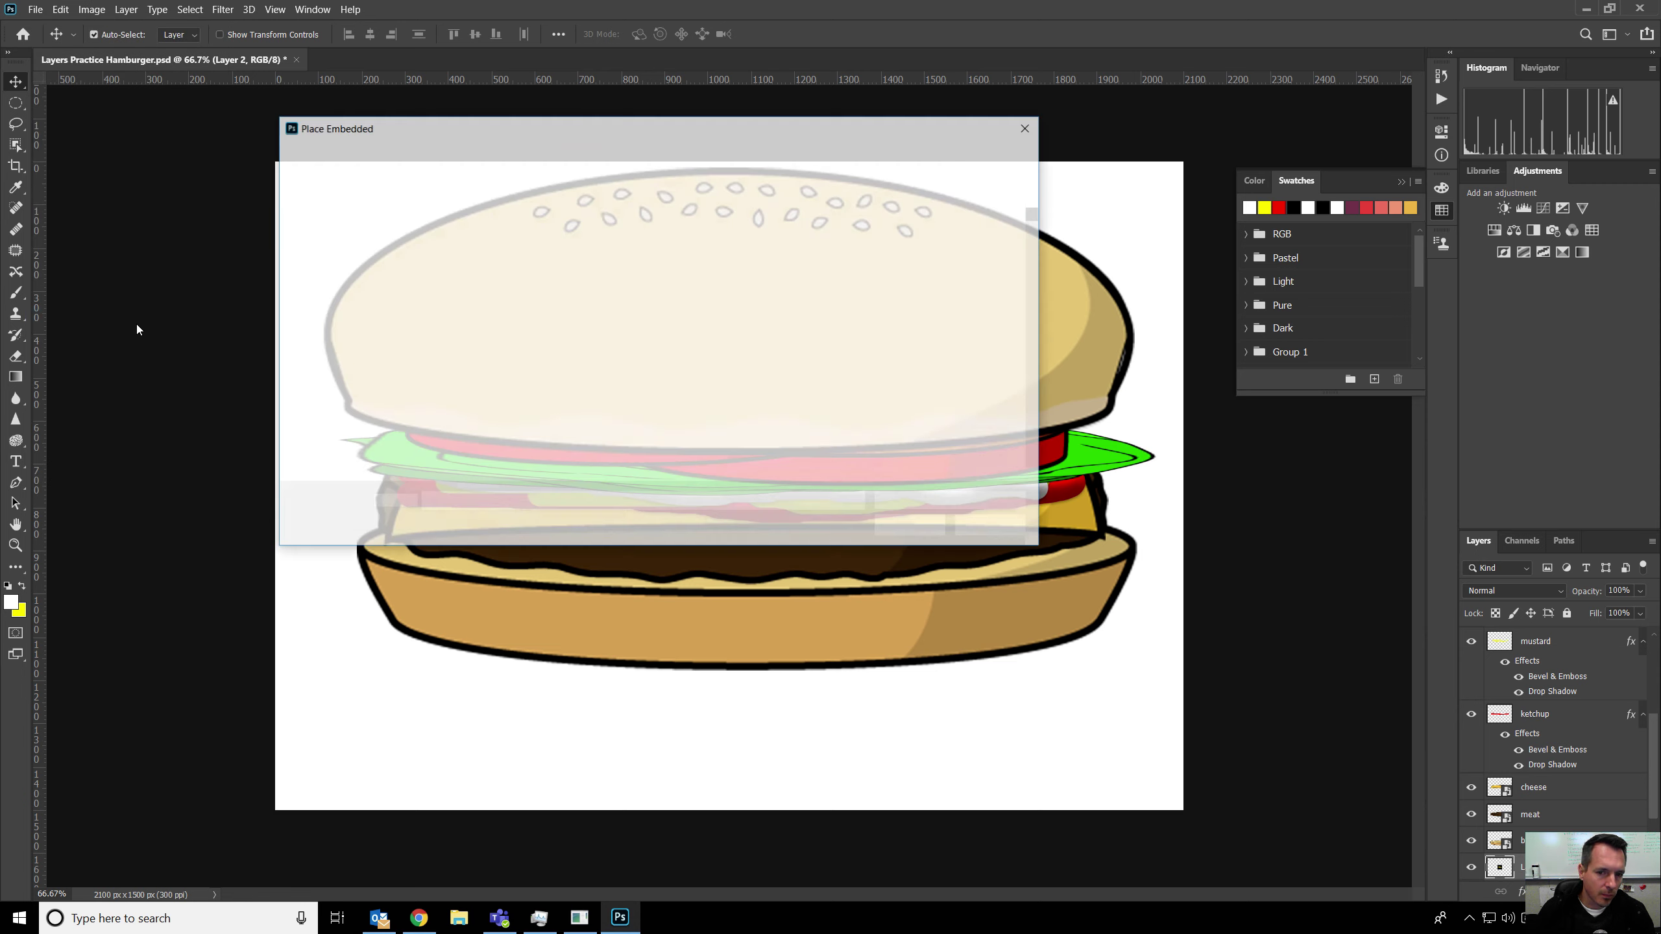
{"action": "scroll", "coordinate": [366, 262], "scroll_direction": "up", "scroll_amount": 6}
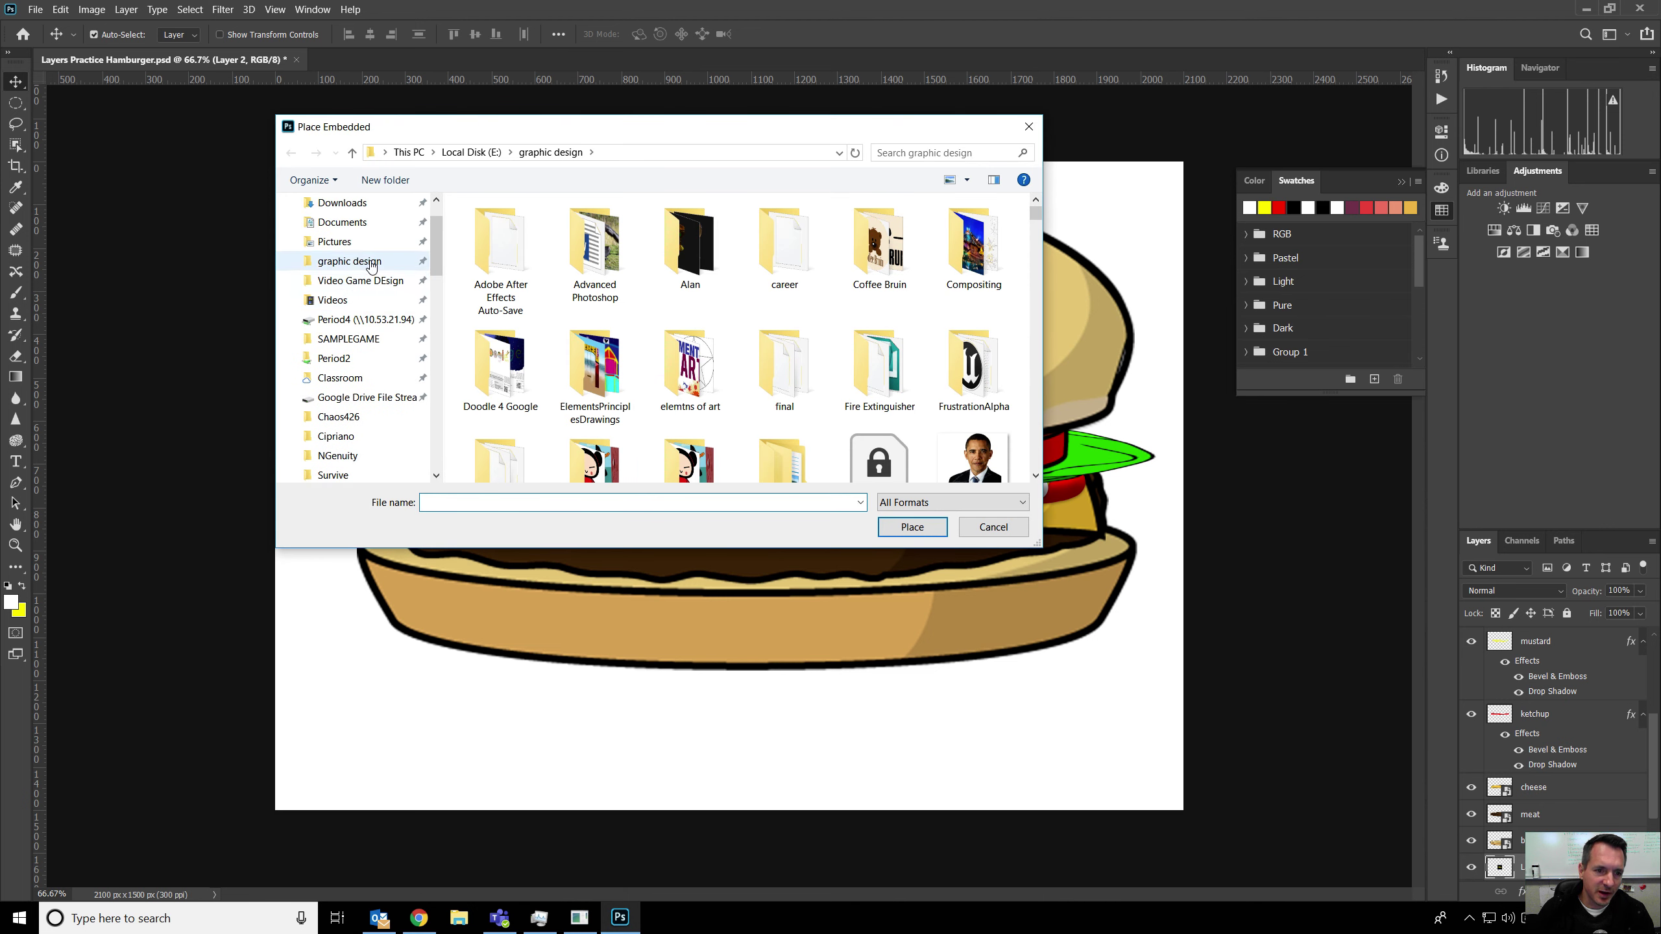
{"action": "left_click", "coordinate": [362, 255]}
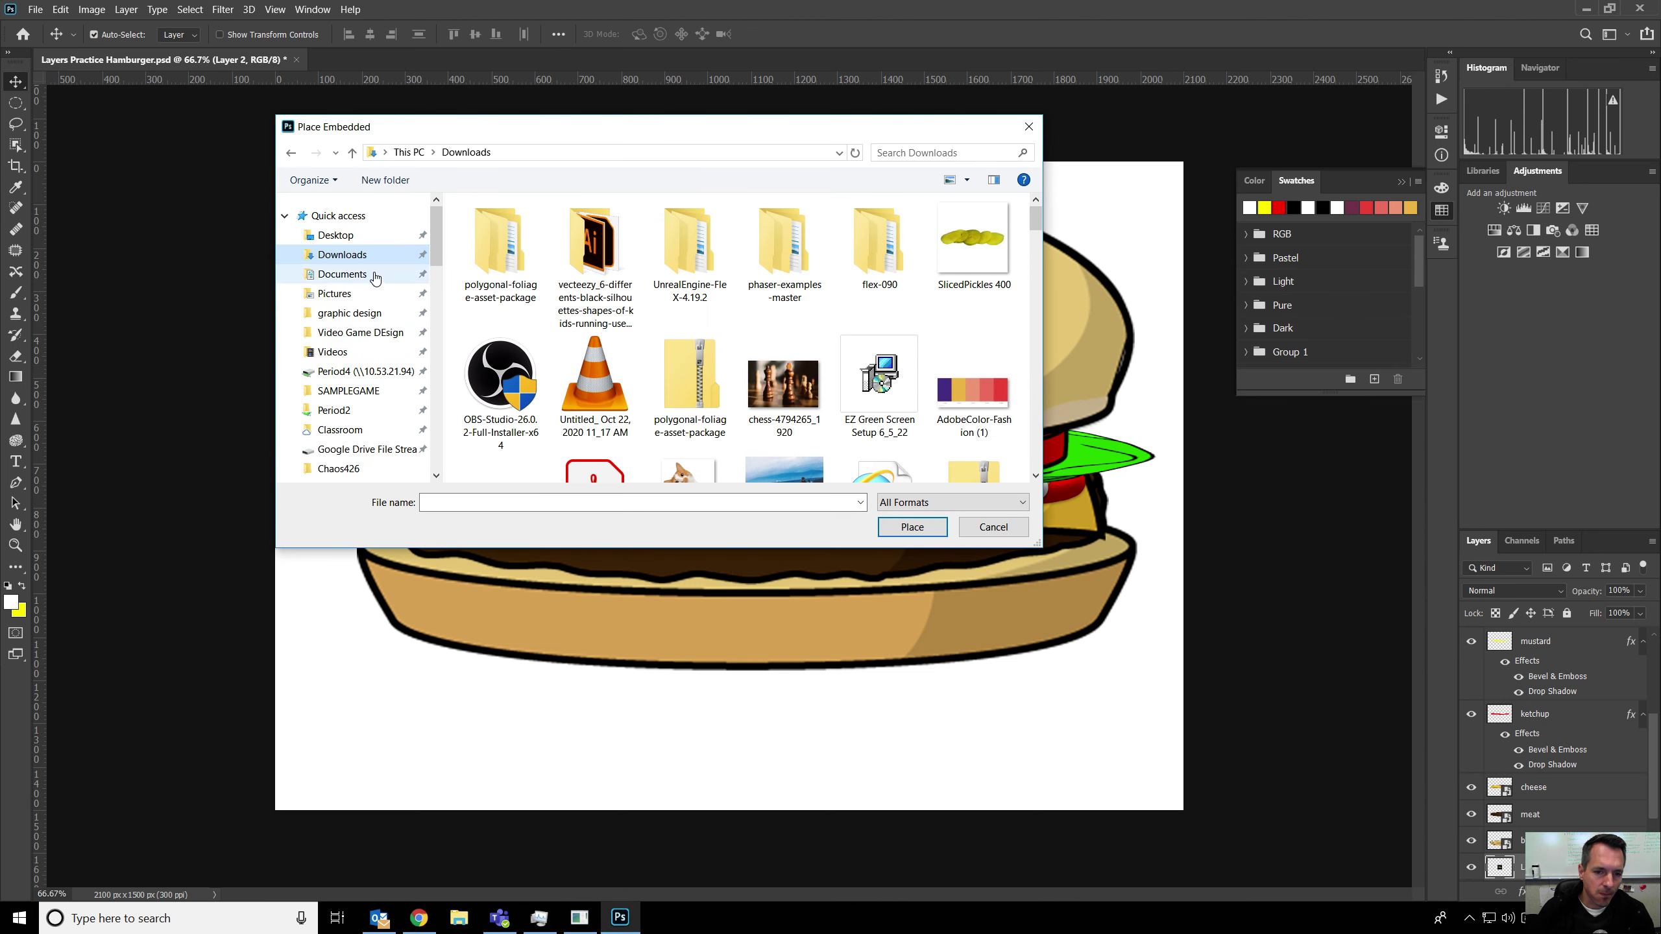
{"action": "double_click", "coordinate": [984, 247]}
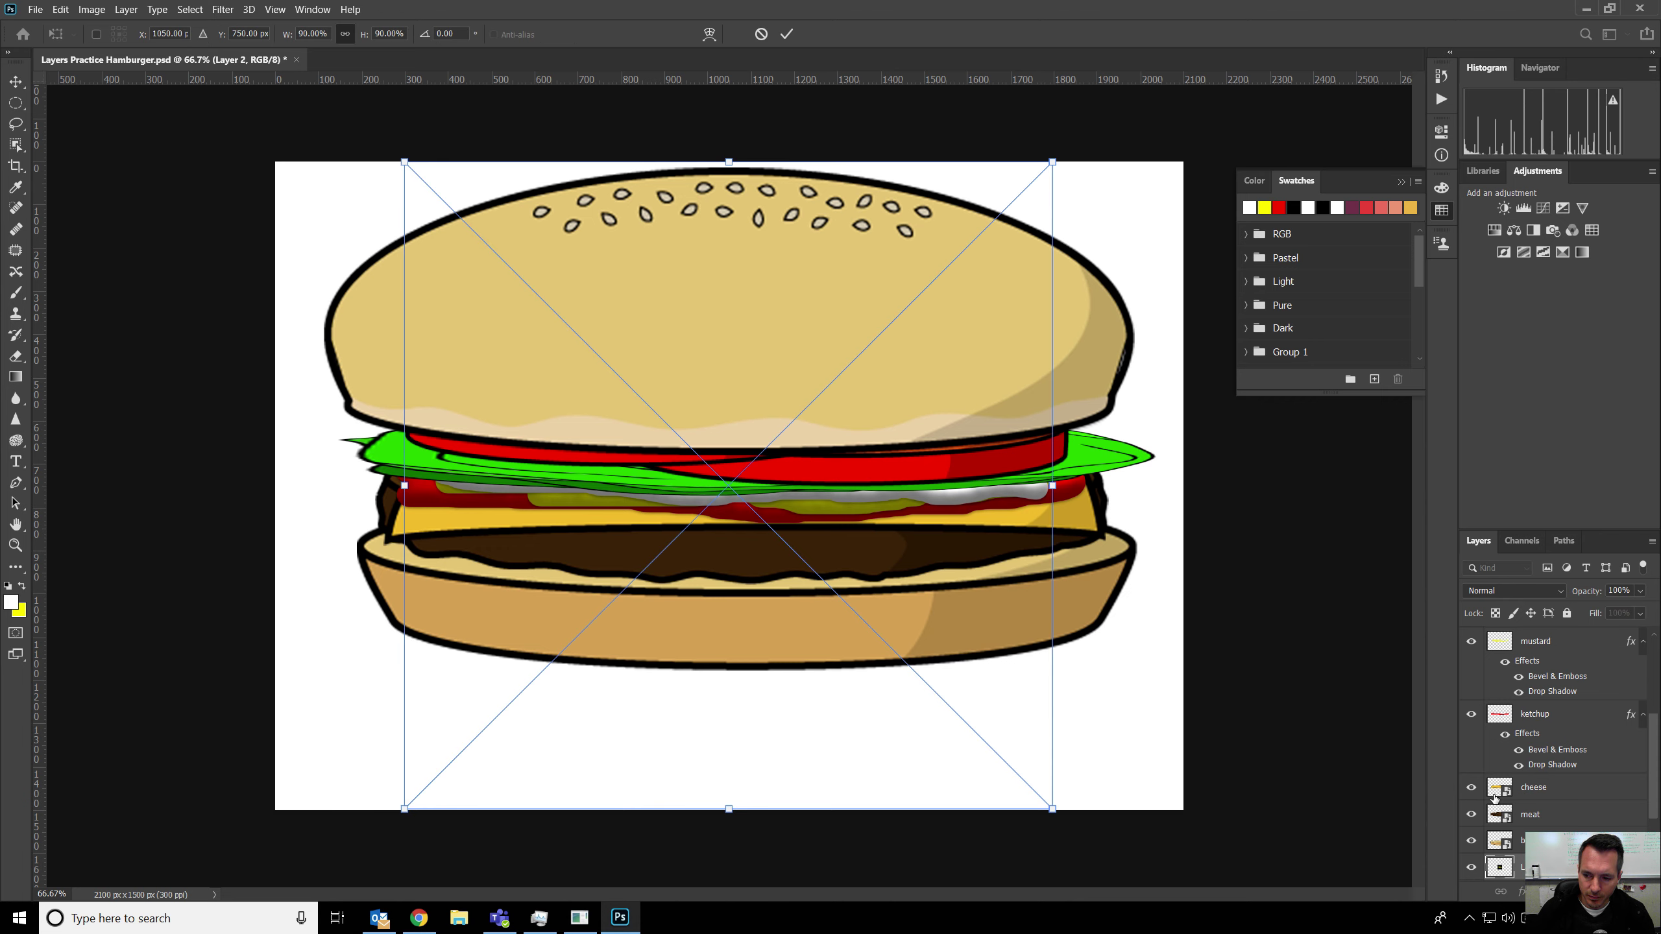
{"action": "left_click_drag", "start_coordinate": [1505, 867], "coordinate": [1504, 649]}
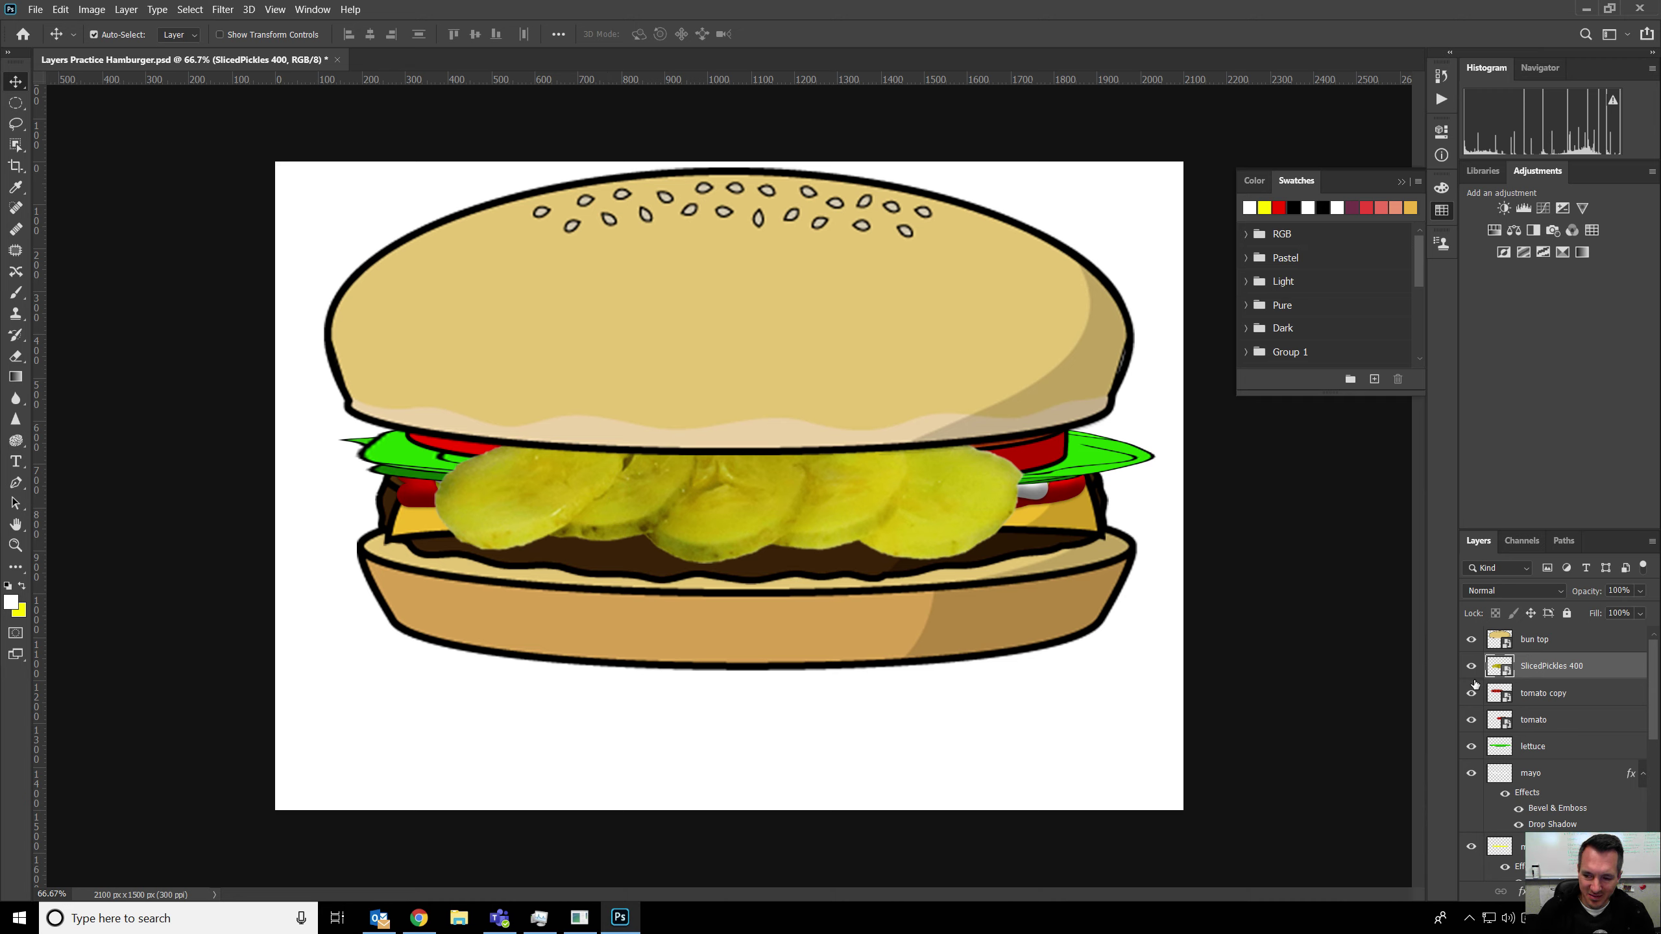
Hide the bun top, both tomato layers and the lettuce, and move the pickle slices up onto the condiments.
{"action": "left_click", "coordinate": [1471, 639]}
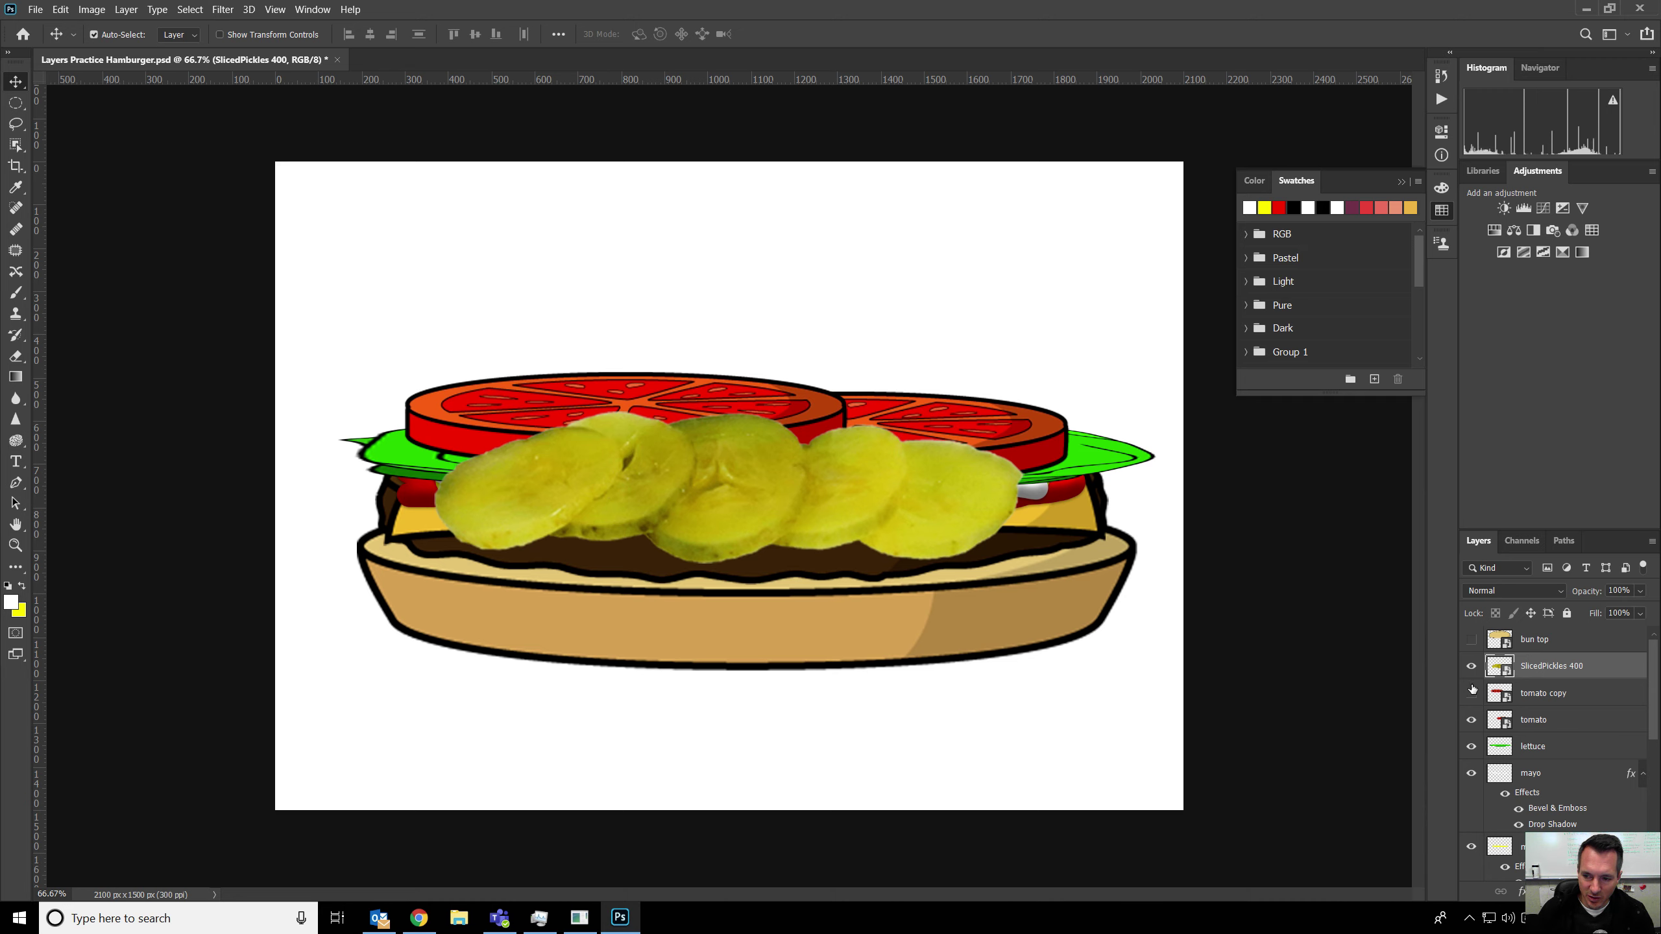
{"action": "left_click", "coordinate": [1471, 693]}
{"action": "left_click", "coordinate": [1471, 719]}
{"action": "left_click", "coordinate": [1471, 746]}
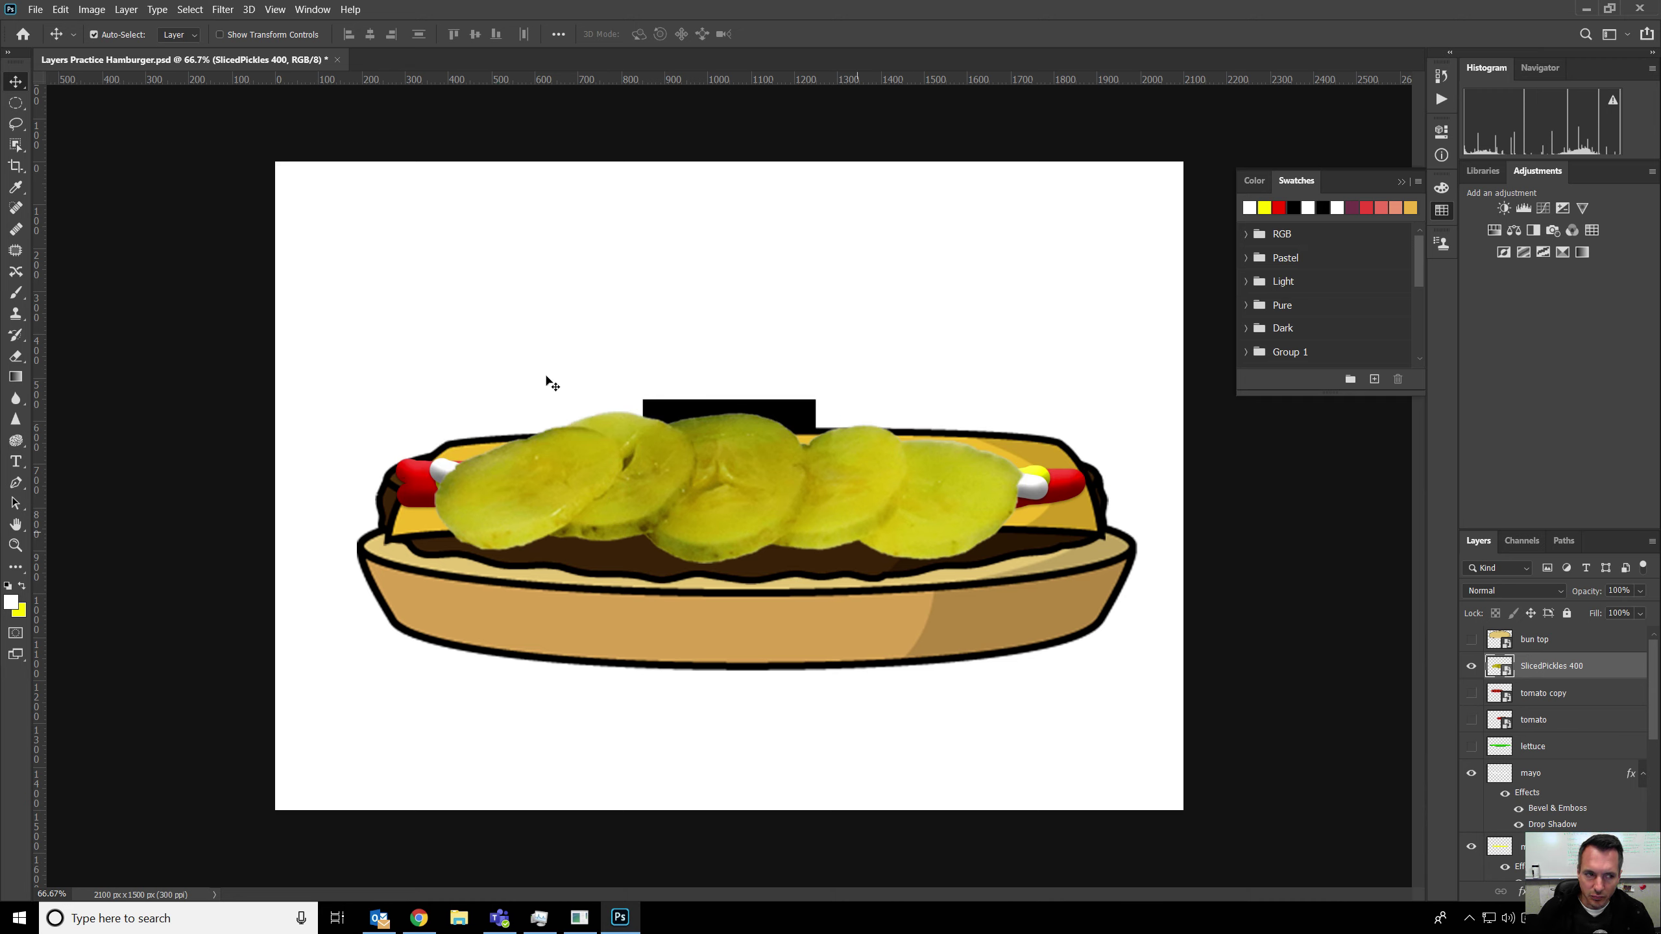
{"action": "left_click_drag", "start_coordinate": [691, 505], "coordinate": [698, 442]}
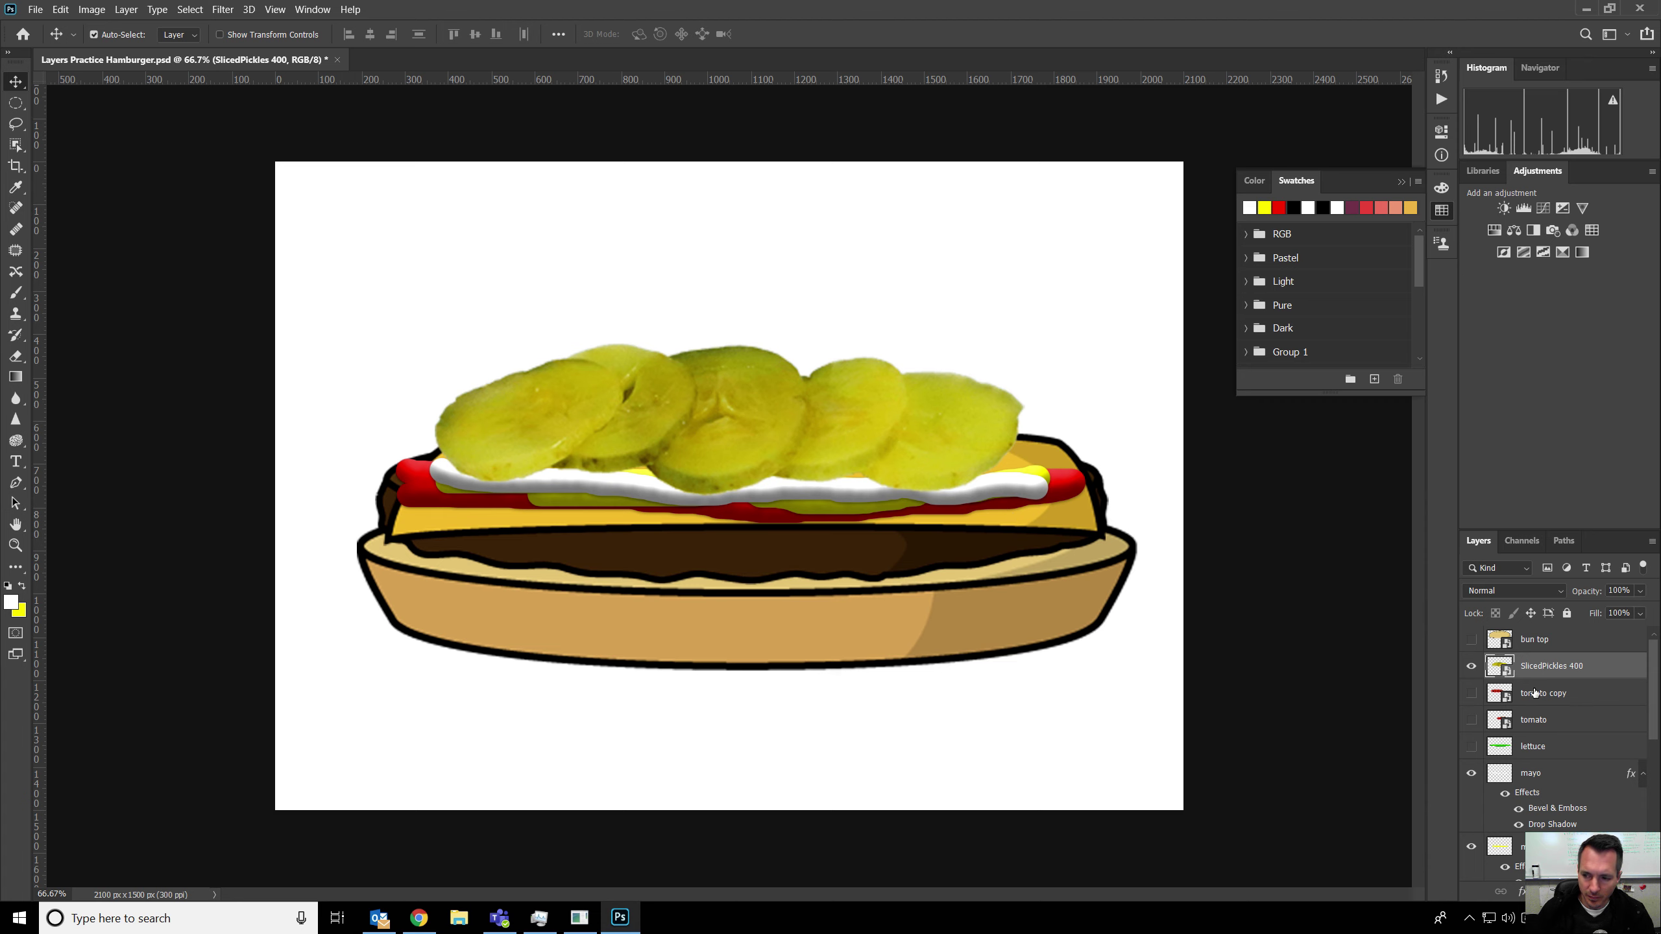
Show the tomato, lettuce and bun top layers again and move the pickles slightly up under the bun.
{"action": "left_click", "coordinate": [1471, 693]}
{"action": "left_click", "coordinate": [1471, 747]}
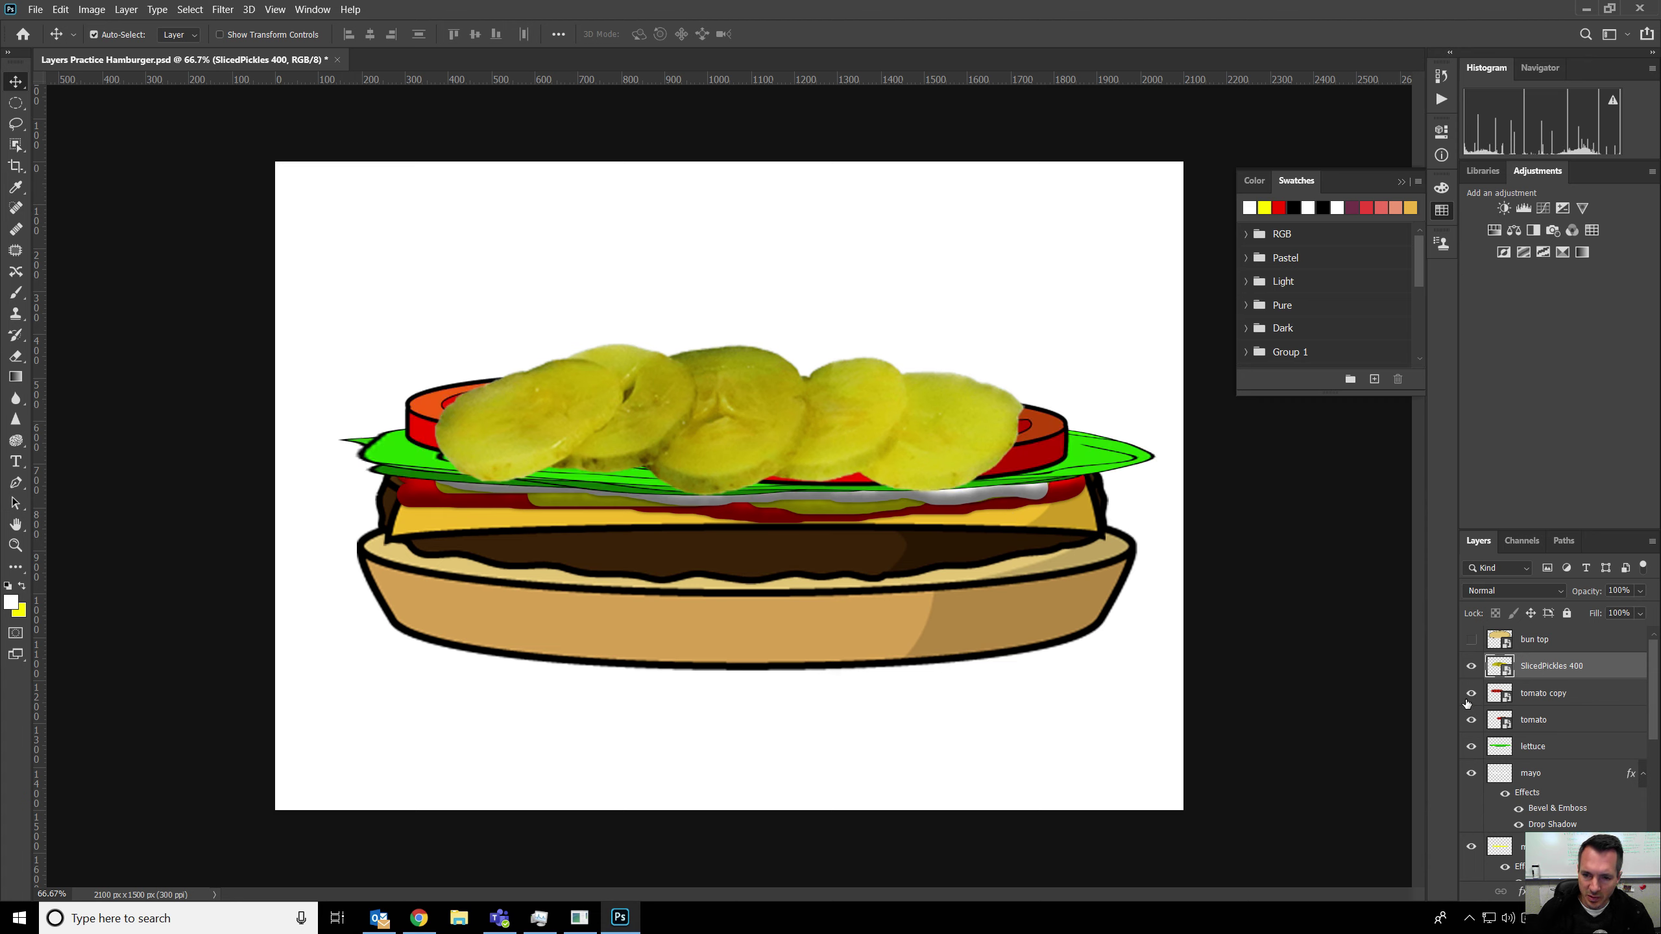
{"action": "left_click", "coordinate": [1471, 639]}
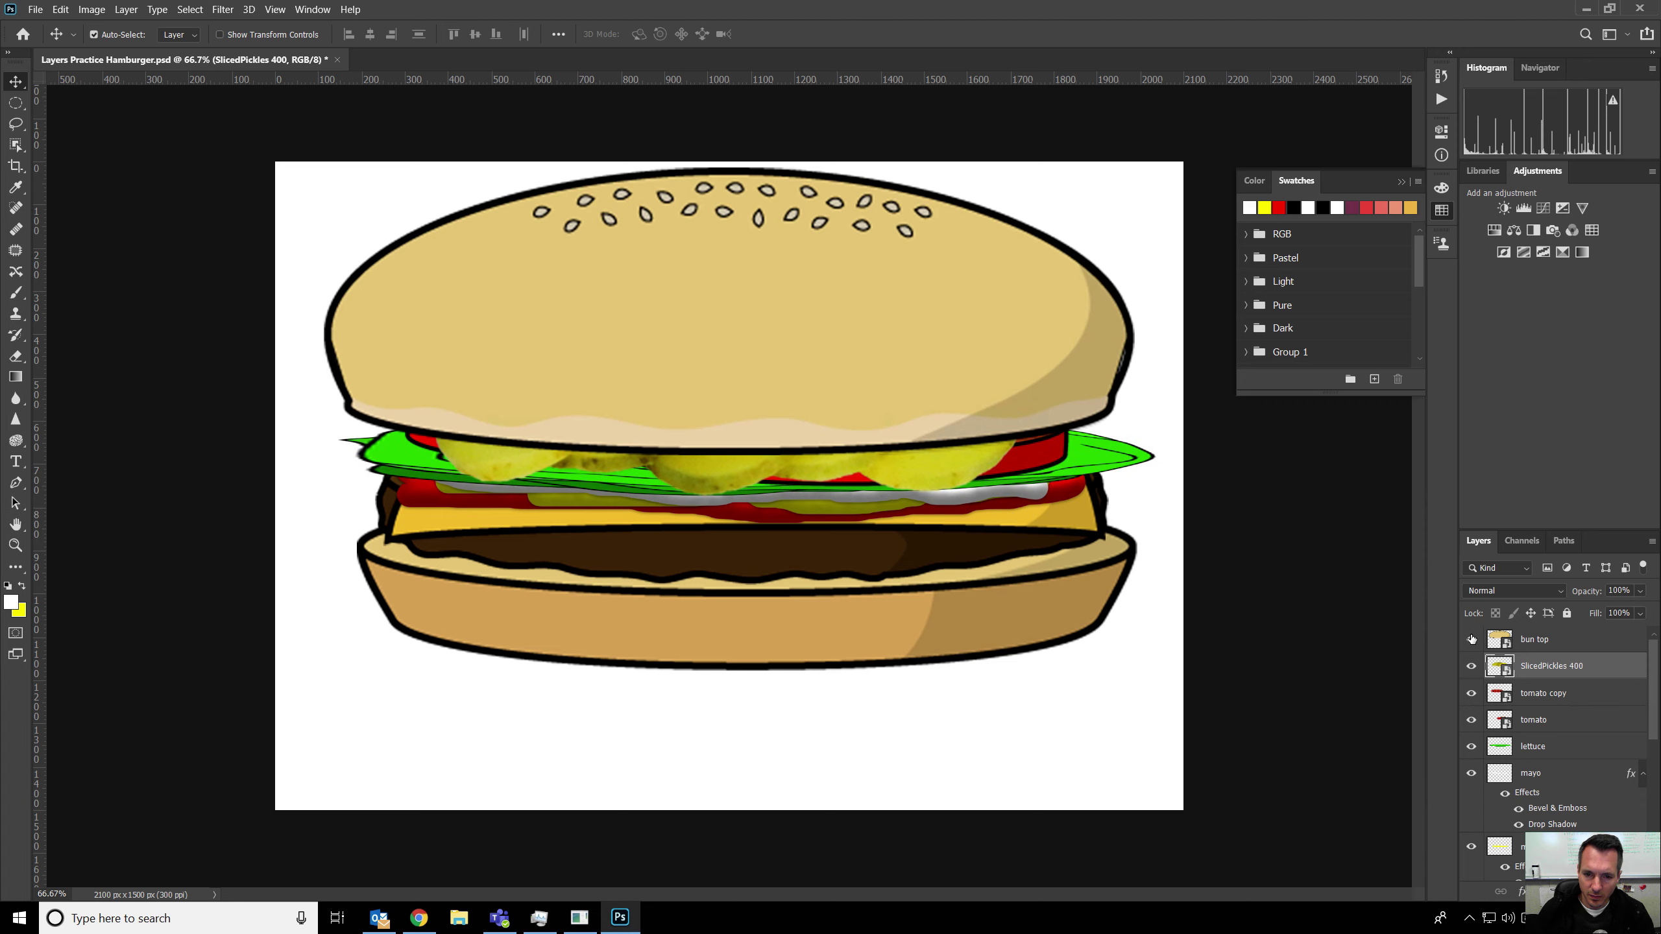
{"action": "left_click_drag", "start_coordinate": [741, 468], "coordinate": [741, 460]}
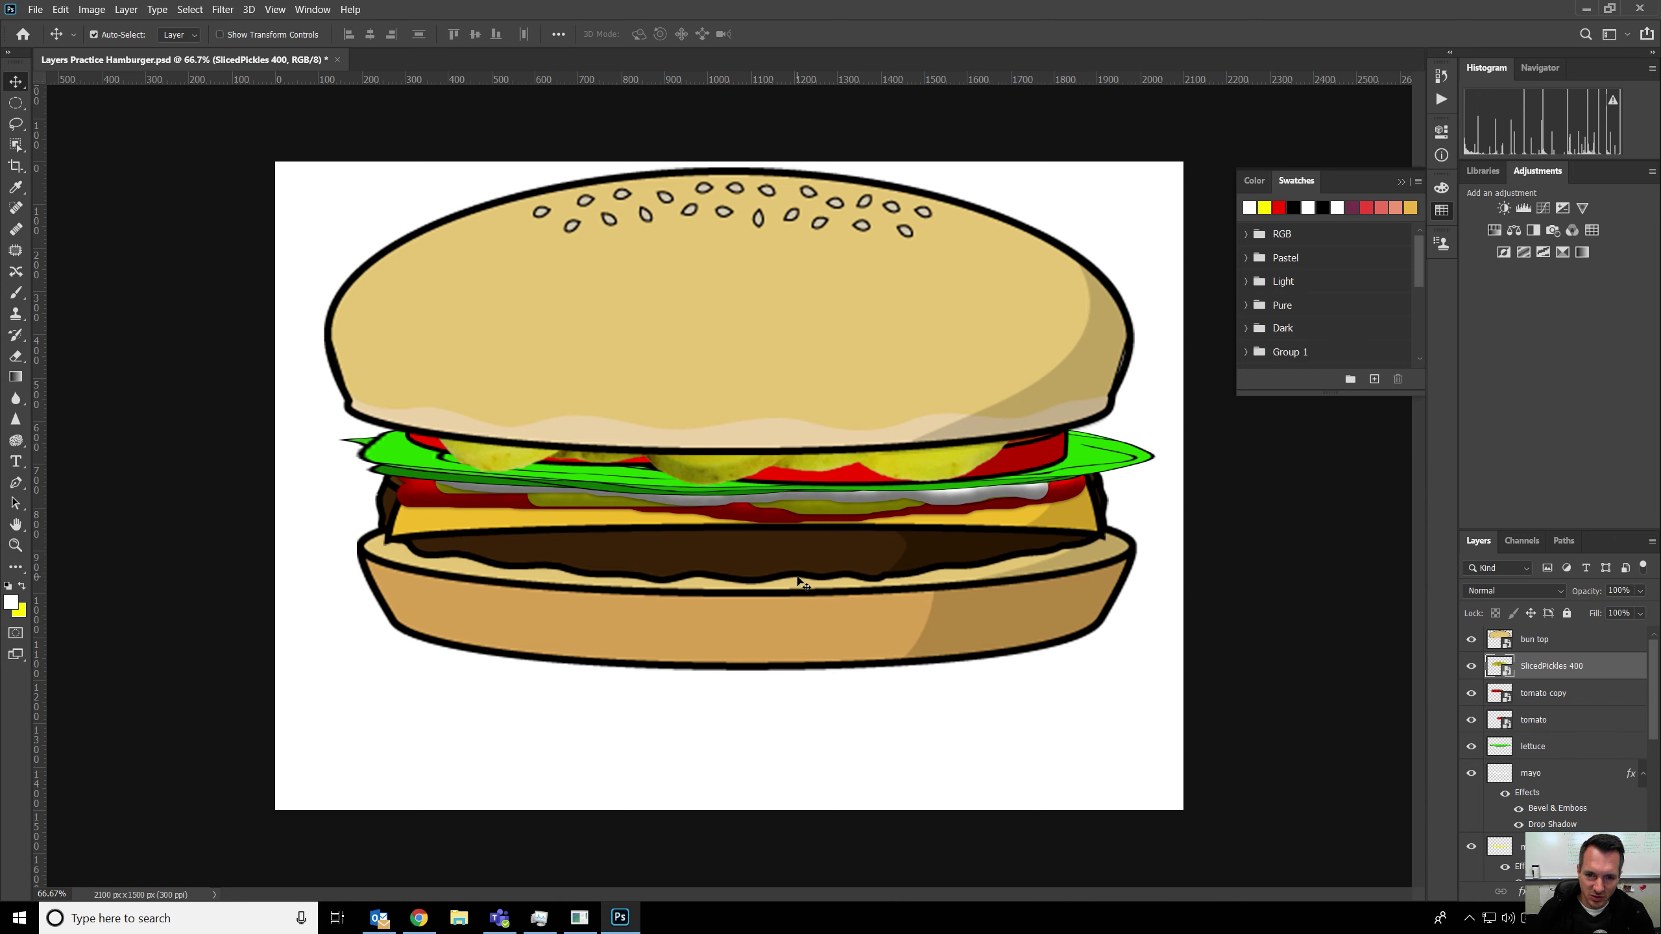
Switch to Chrome and change the transparent image search to "onion slices".
{"action": "key", "text": "alt+Tab"}
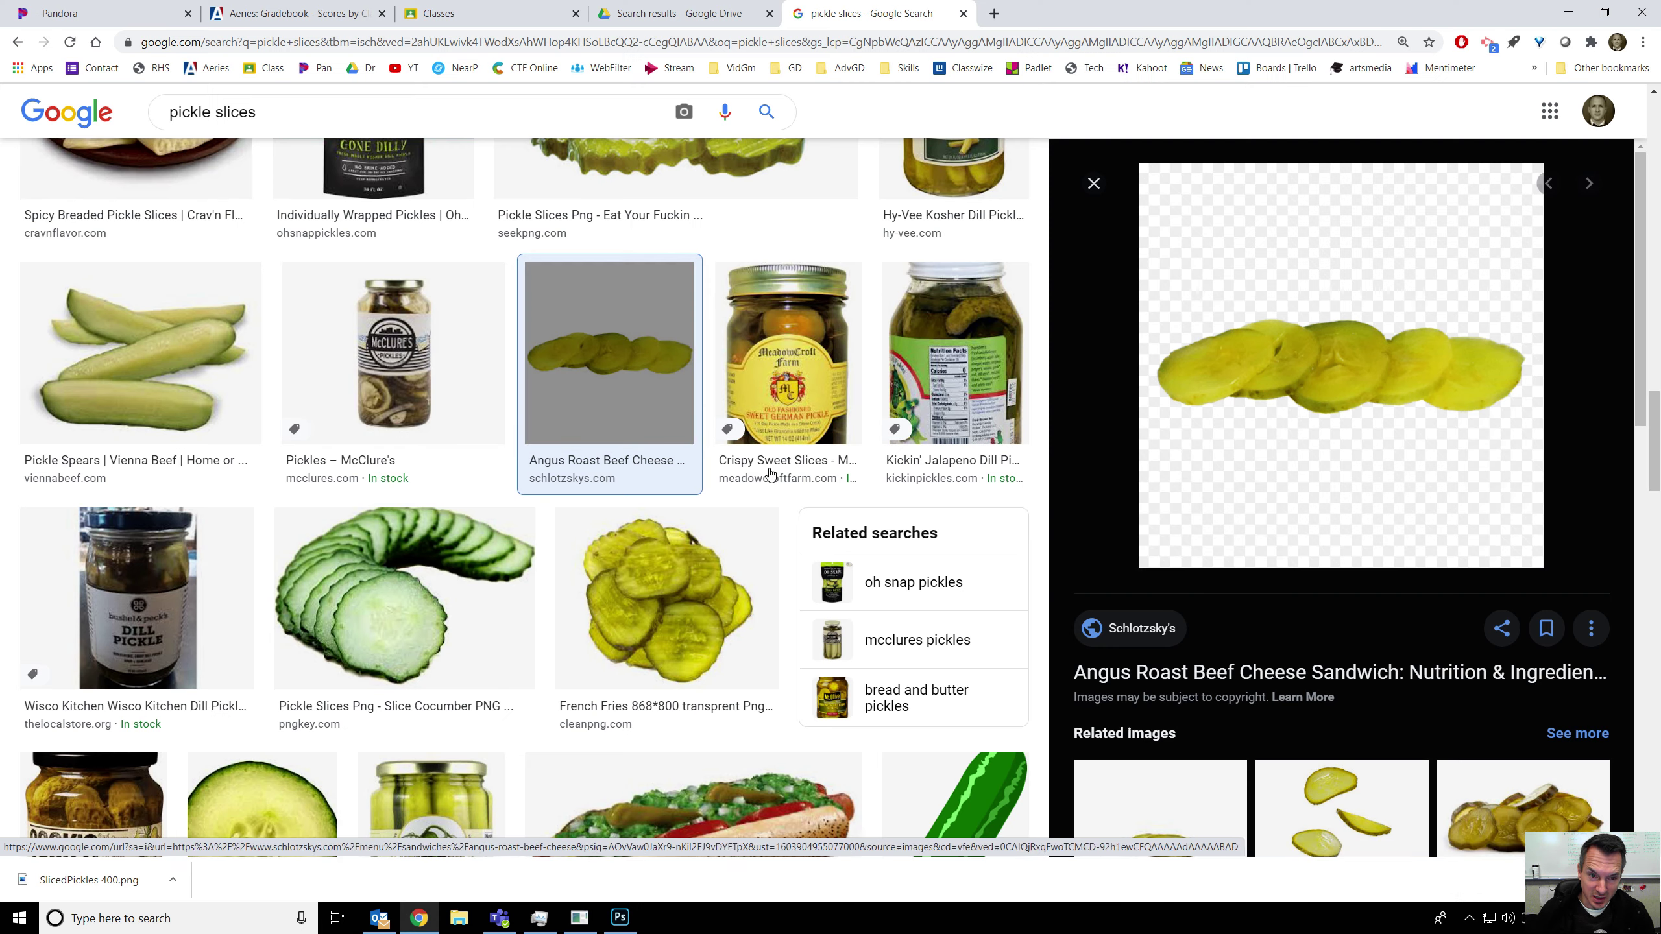
{"action": "scroll", "coordinate": [588, 458], "scroll_direction": "up", "scroll_amount": 3}
{"action": "double_click", "coordinate": [190, 113]}
{"action": "type", "text": "onion"}
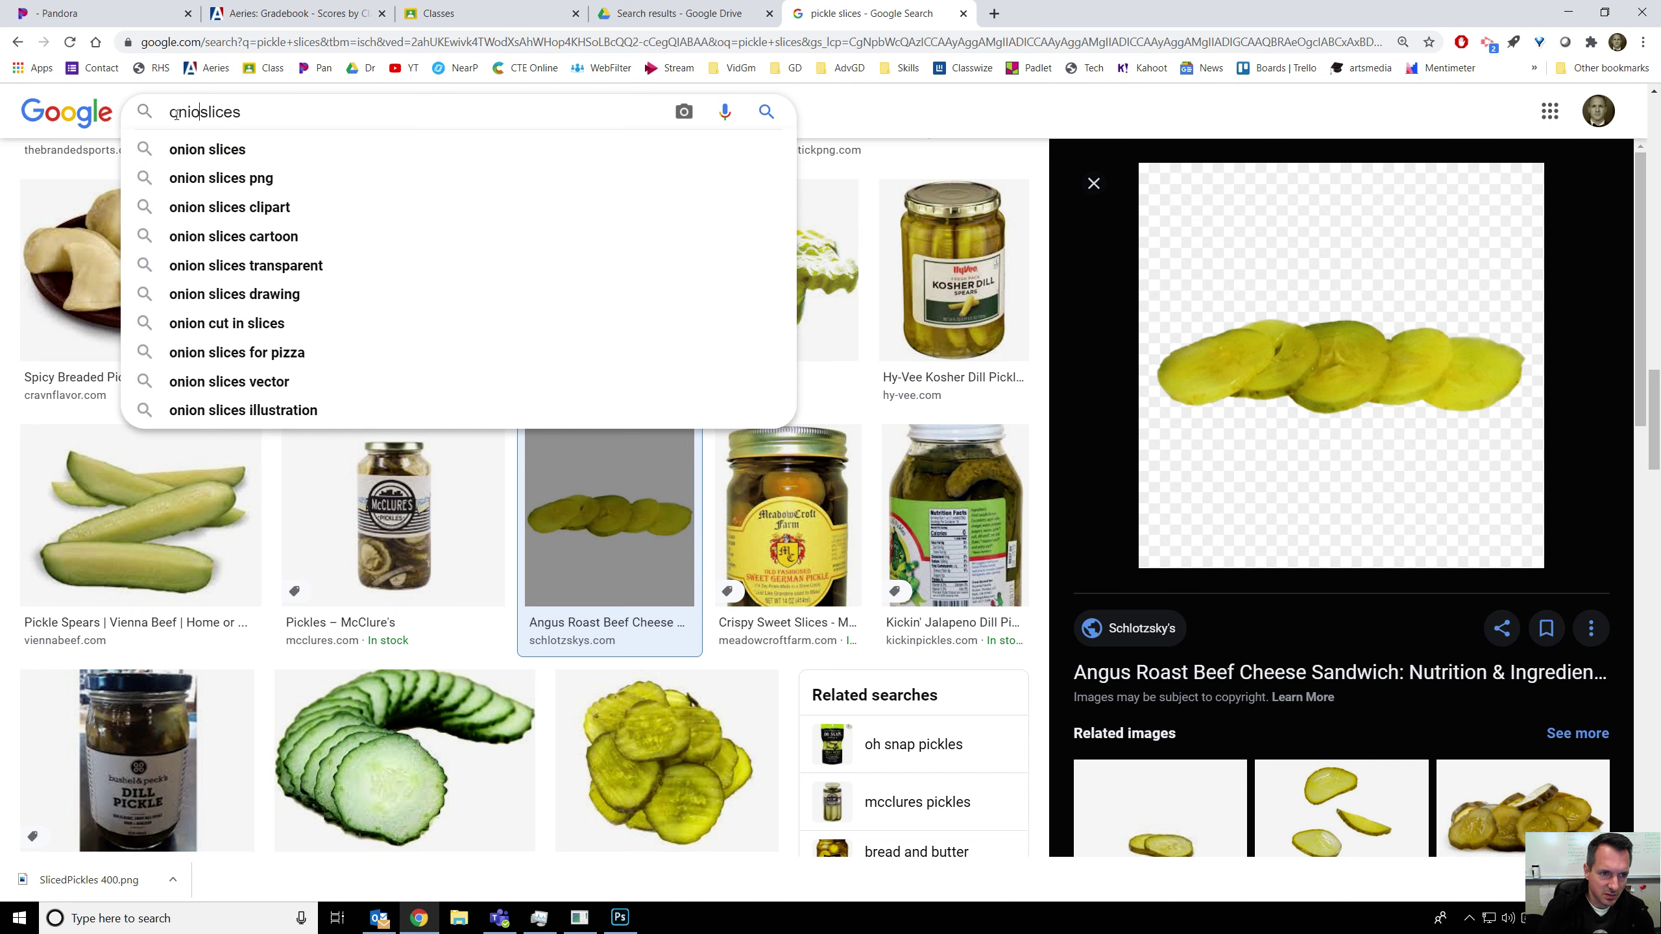
{"action": "key", "text": "Return"}
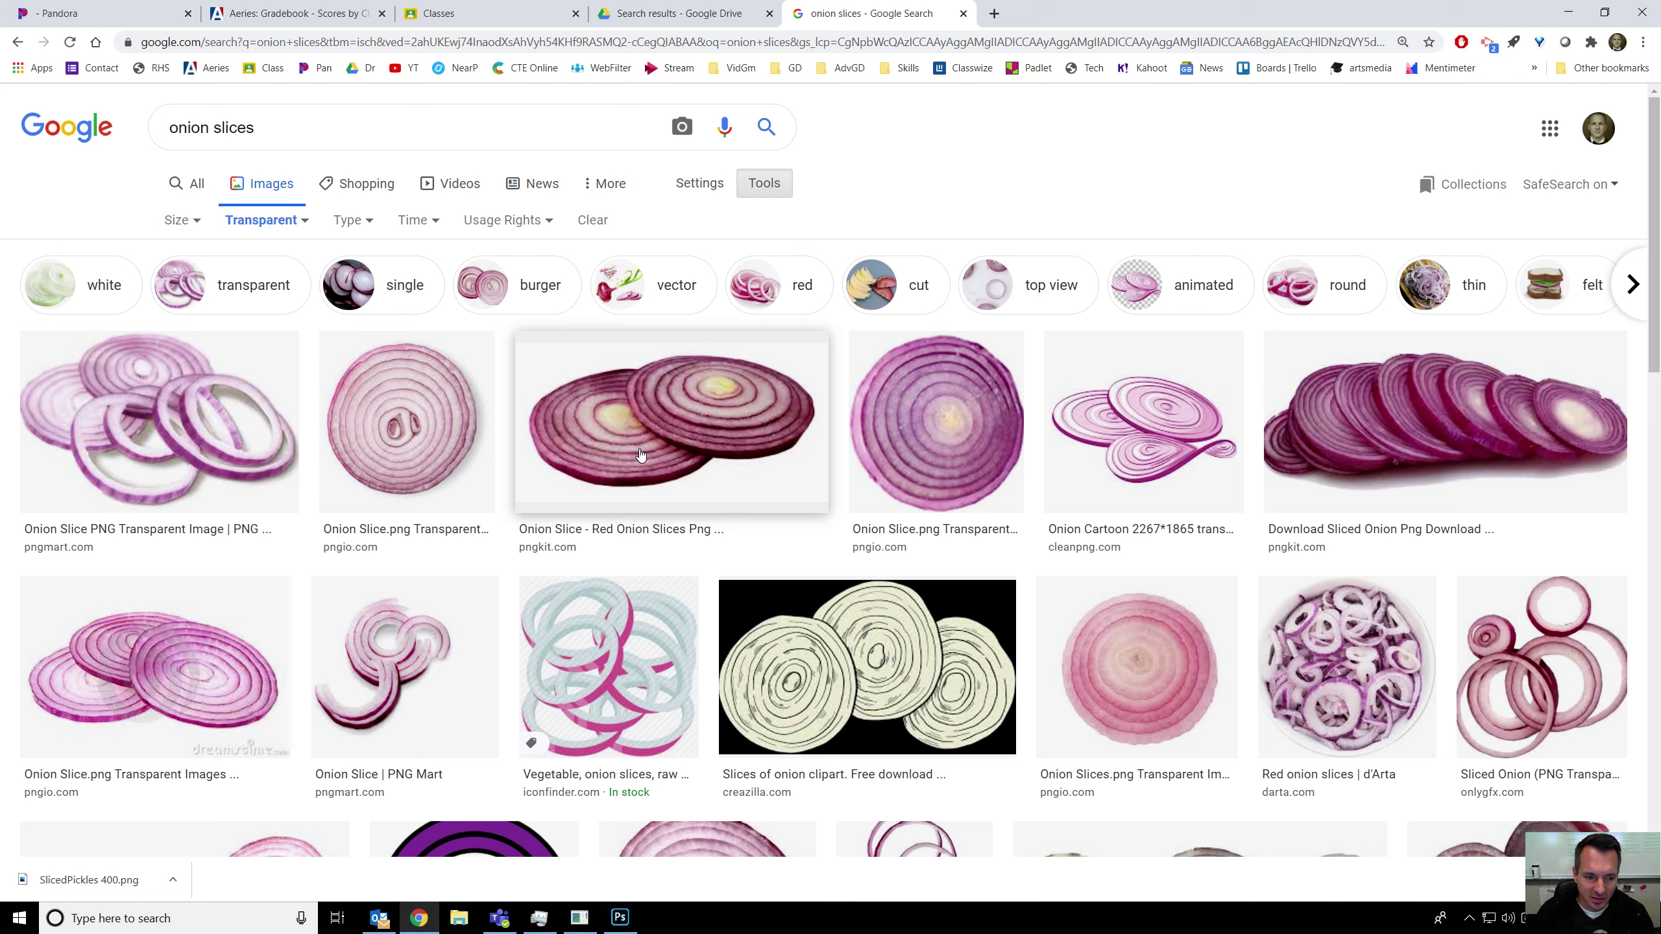
Browse the onion results, open the pngkit.com image of two overlapping red onion slices, and save it as a PNG in Downloads.
{"action": "left_click", "coordinate": [140, 418]}
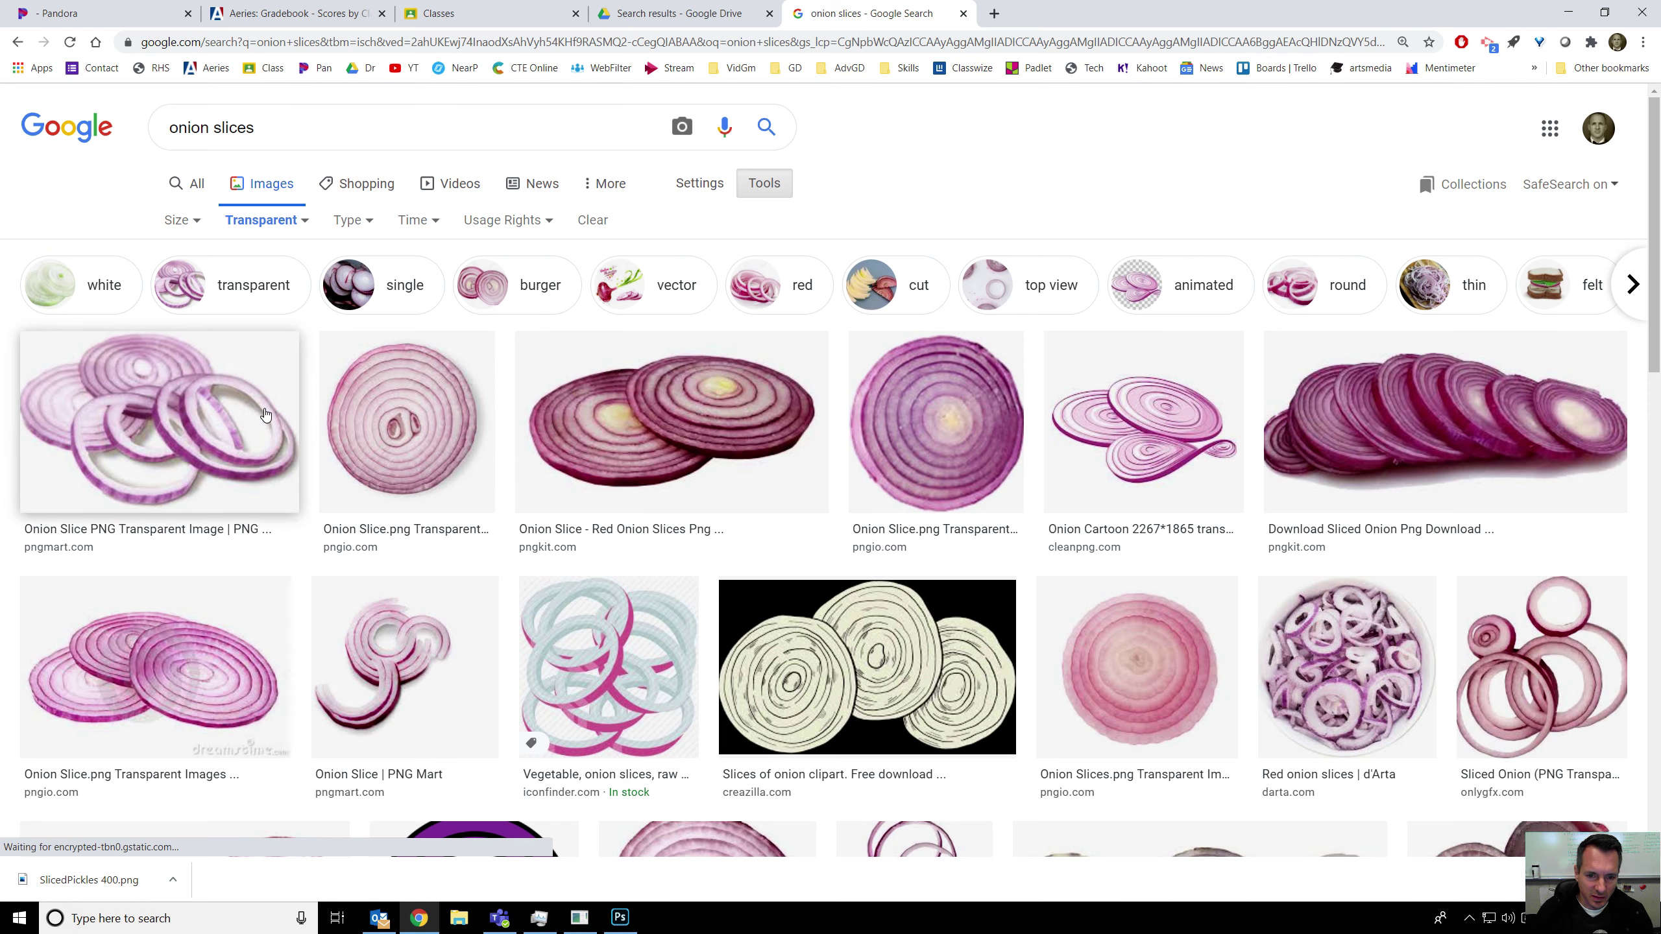
{"action": "scroll", "coordinate": [497, 457], "scroll_direction": "down", "scroll_amount": 5}
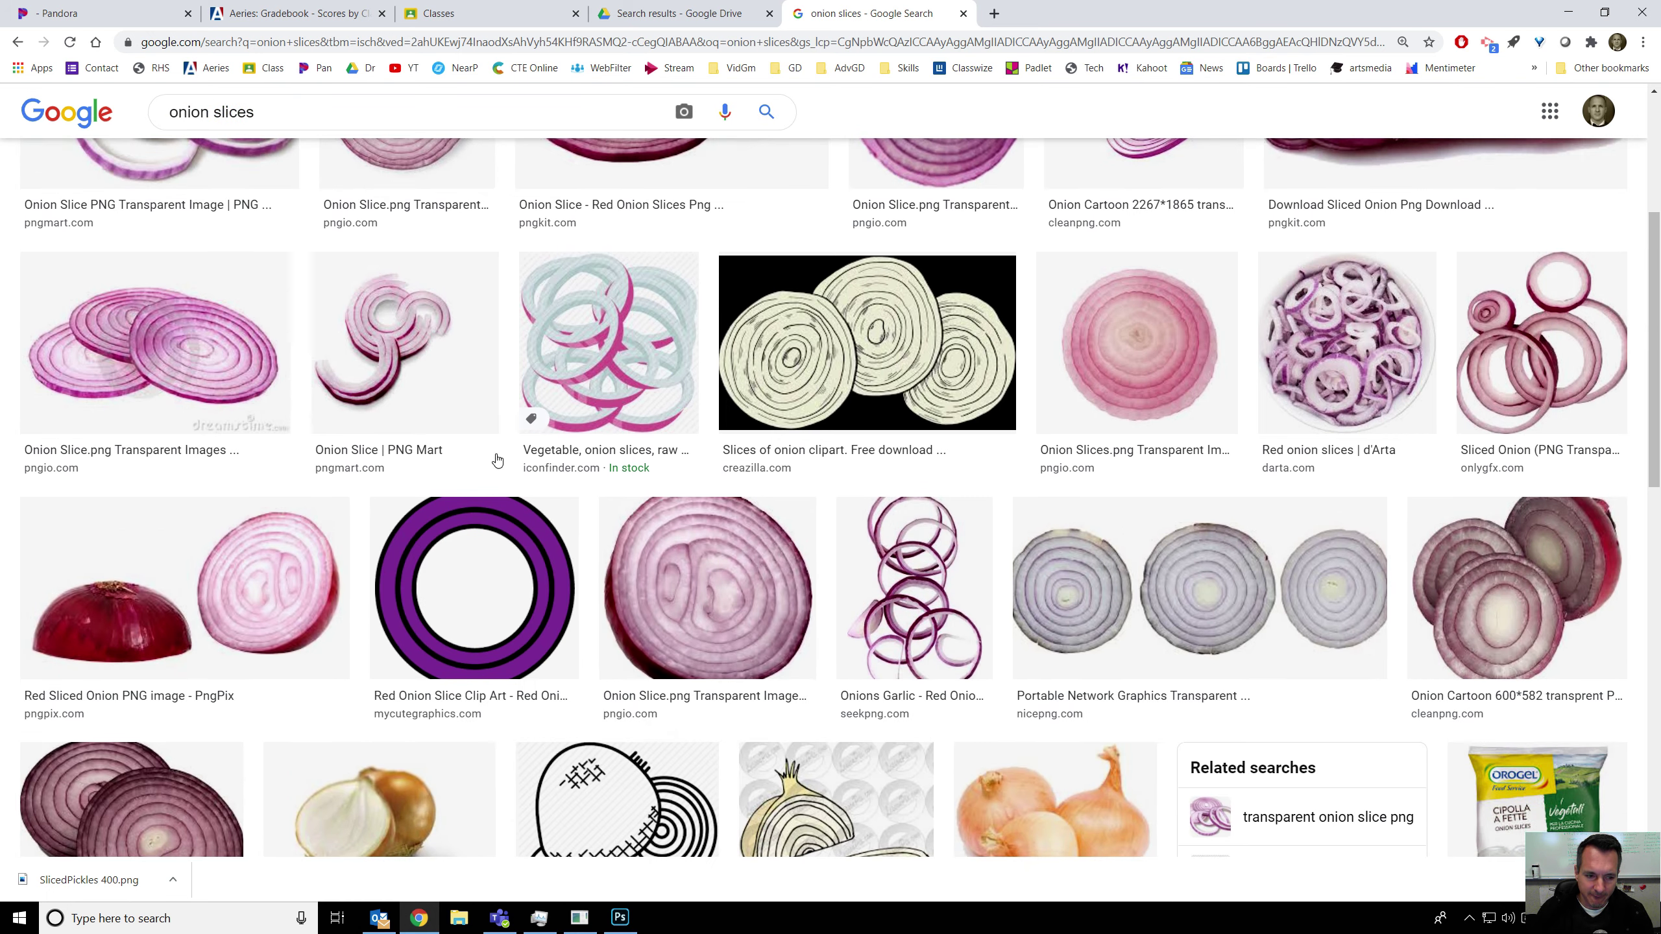
{"action": "scroll", "coordinate": [505, 458], "scroll_direction": "down", "scroll_amount": 13}
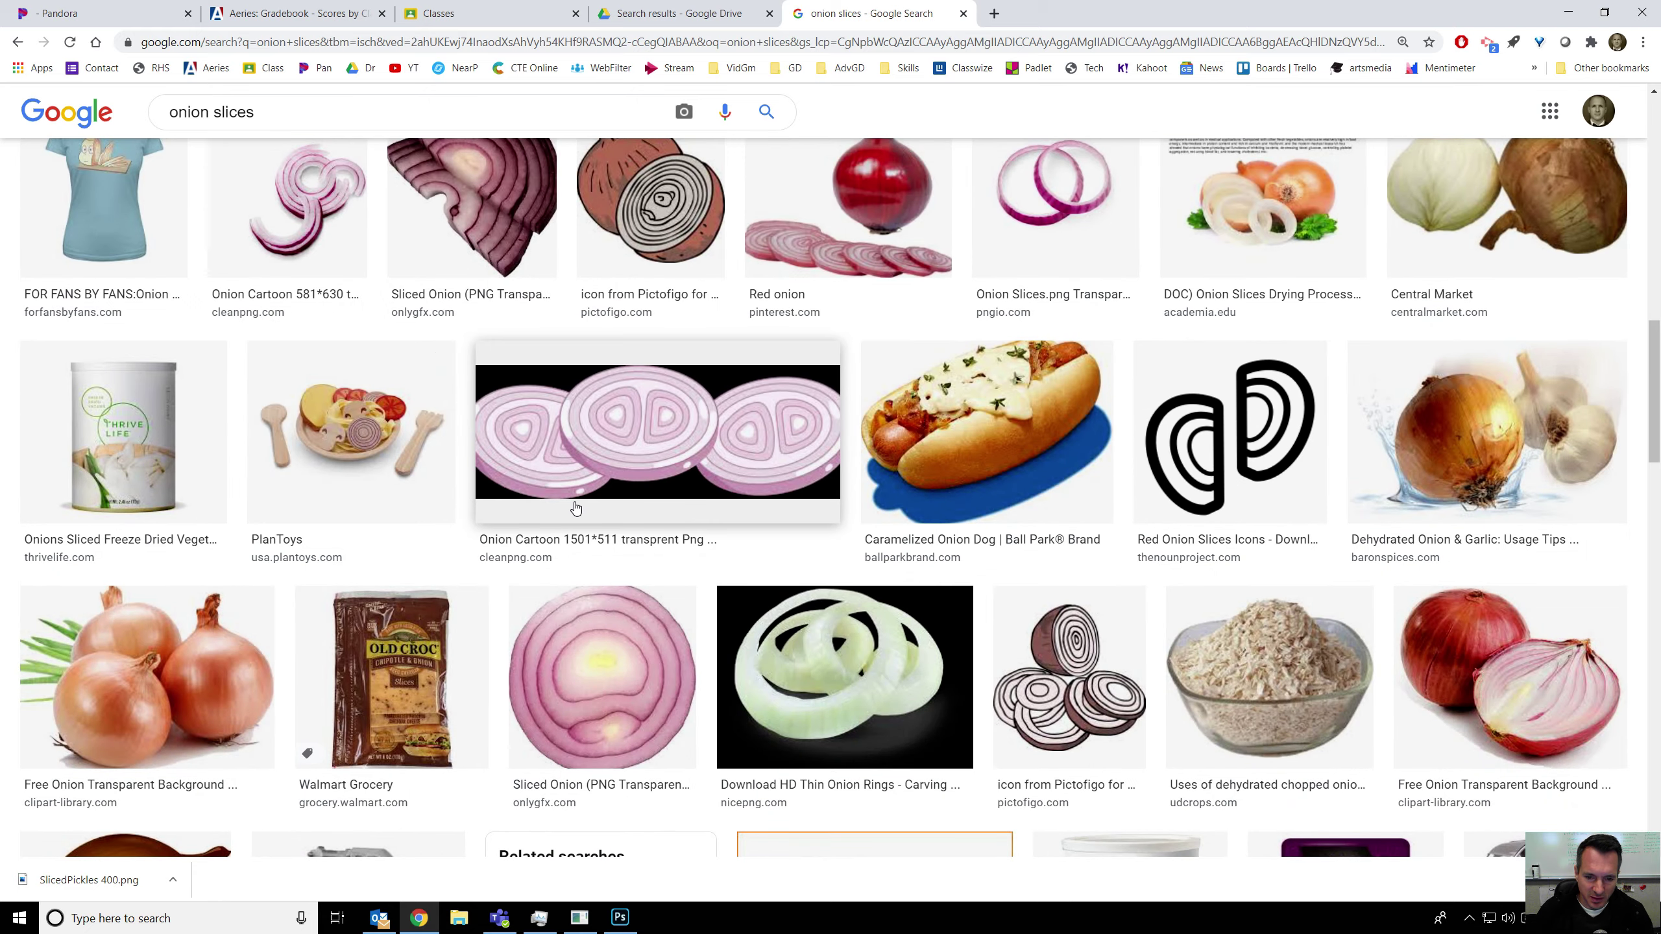
{"action": "scroll", "coordinate": [585, 501], "scroll_direction": "up", "scroll_amount": 17}
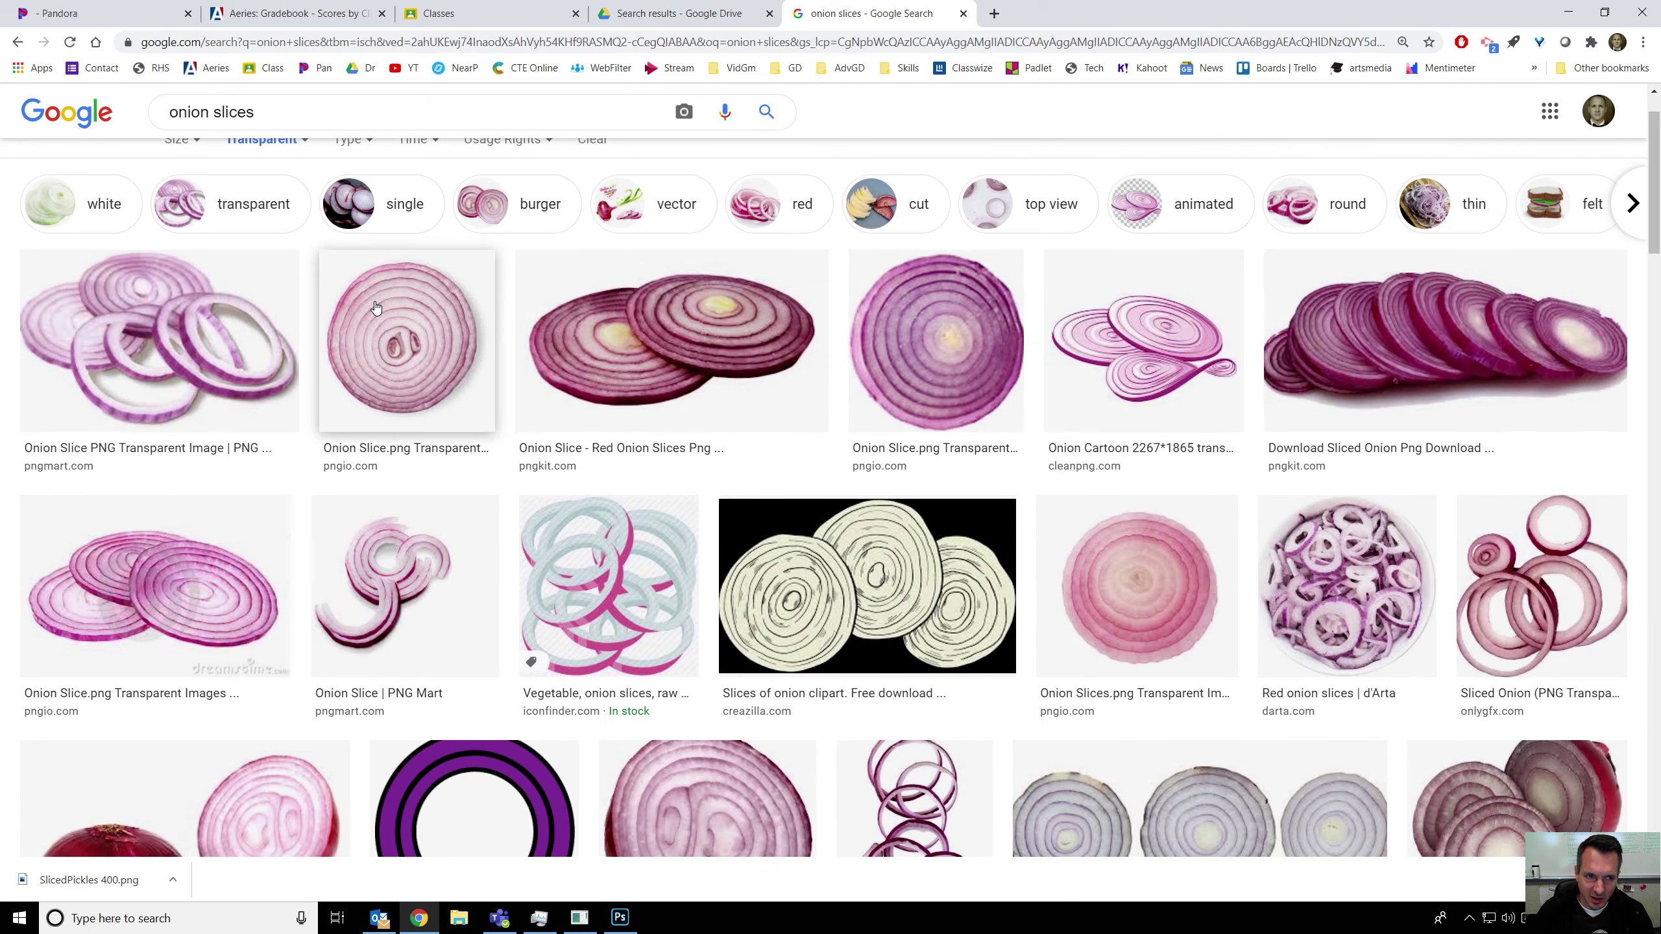
{"action": "scroll", "coordinate": [308, 248], "scroll_direction": "up", "scroll_amount": 1}
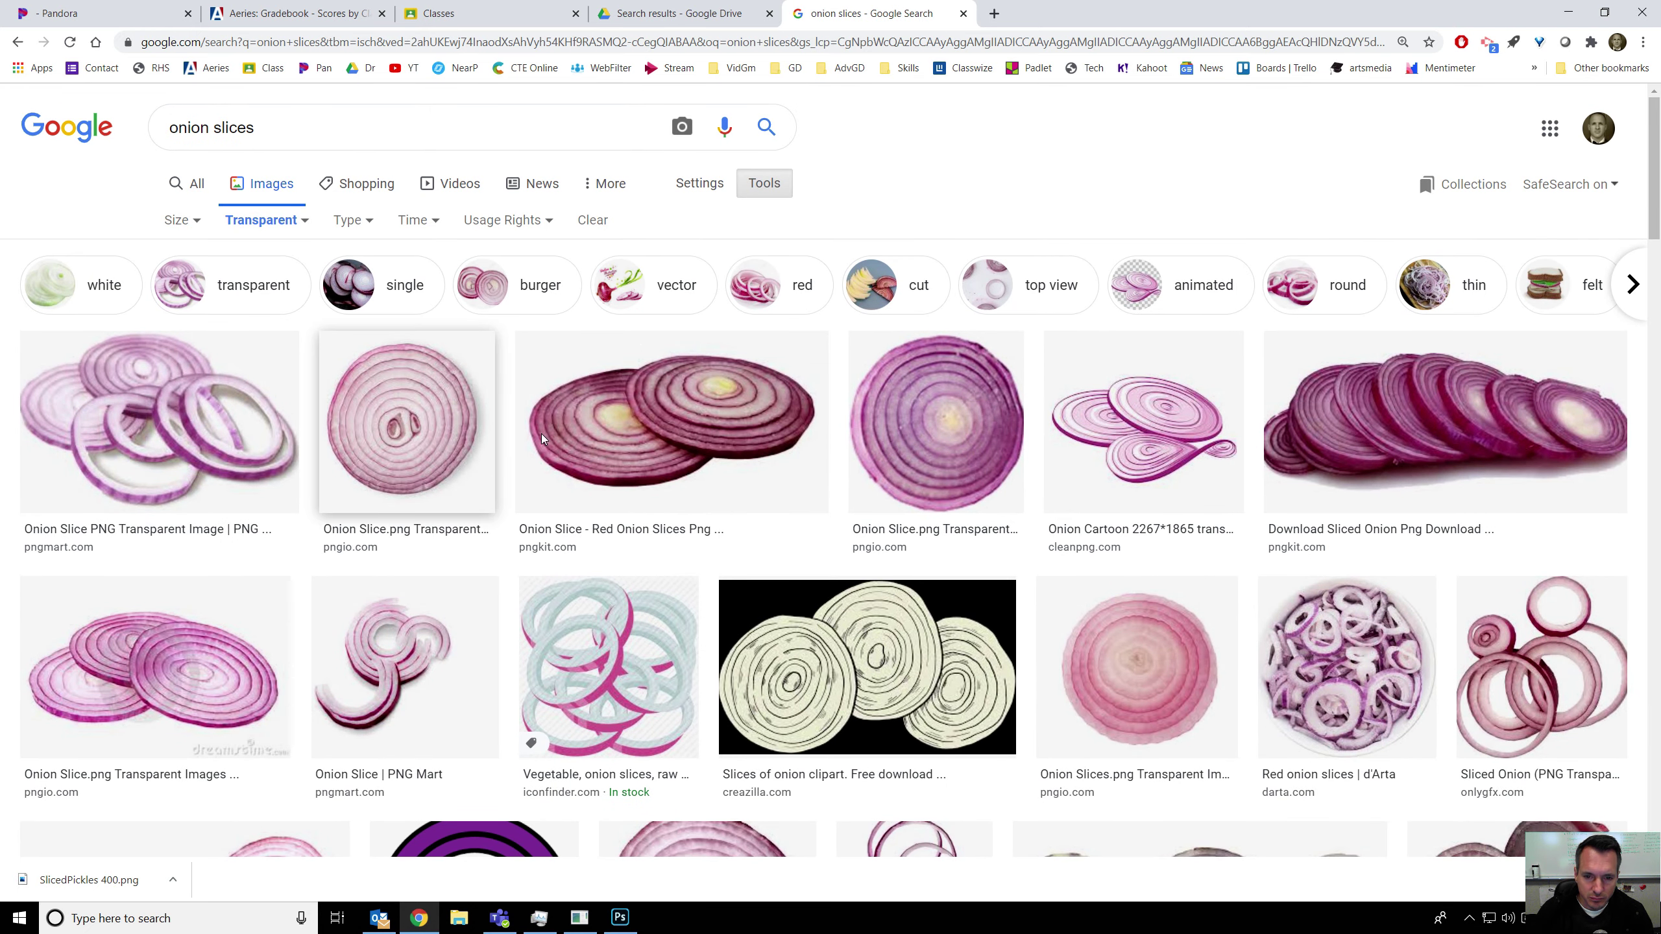
{"action": "left_click", "coordinate": [664, 441]}
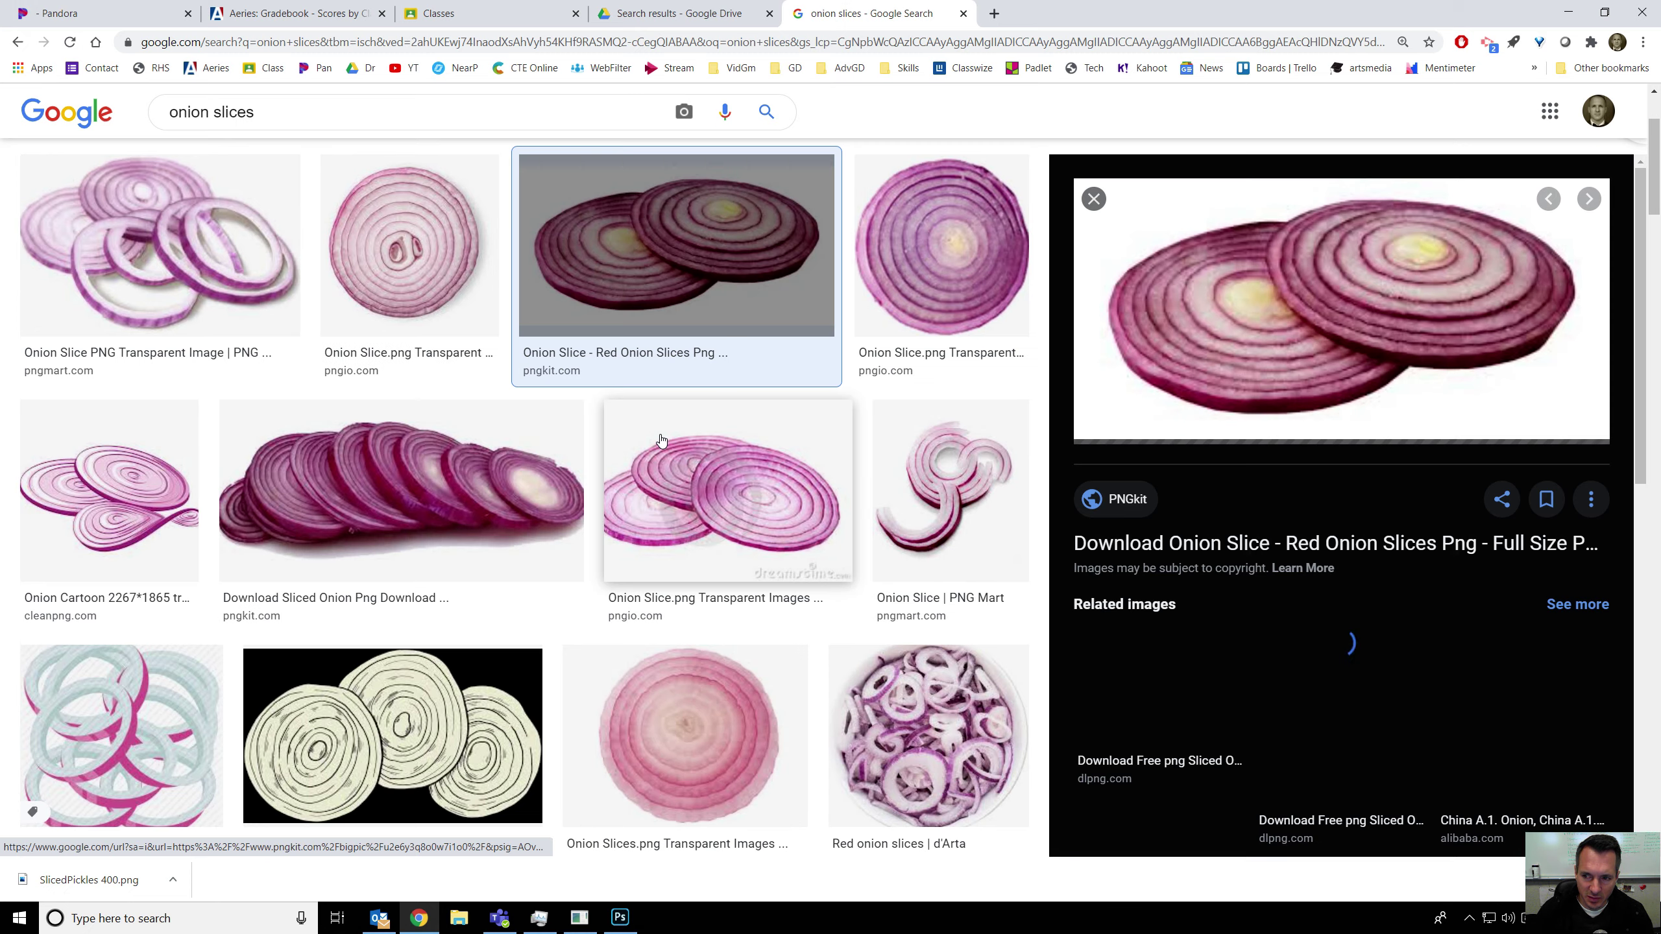
{"action": "right_click", "coordinate": [1346, 330]}
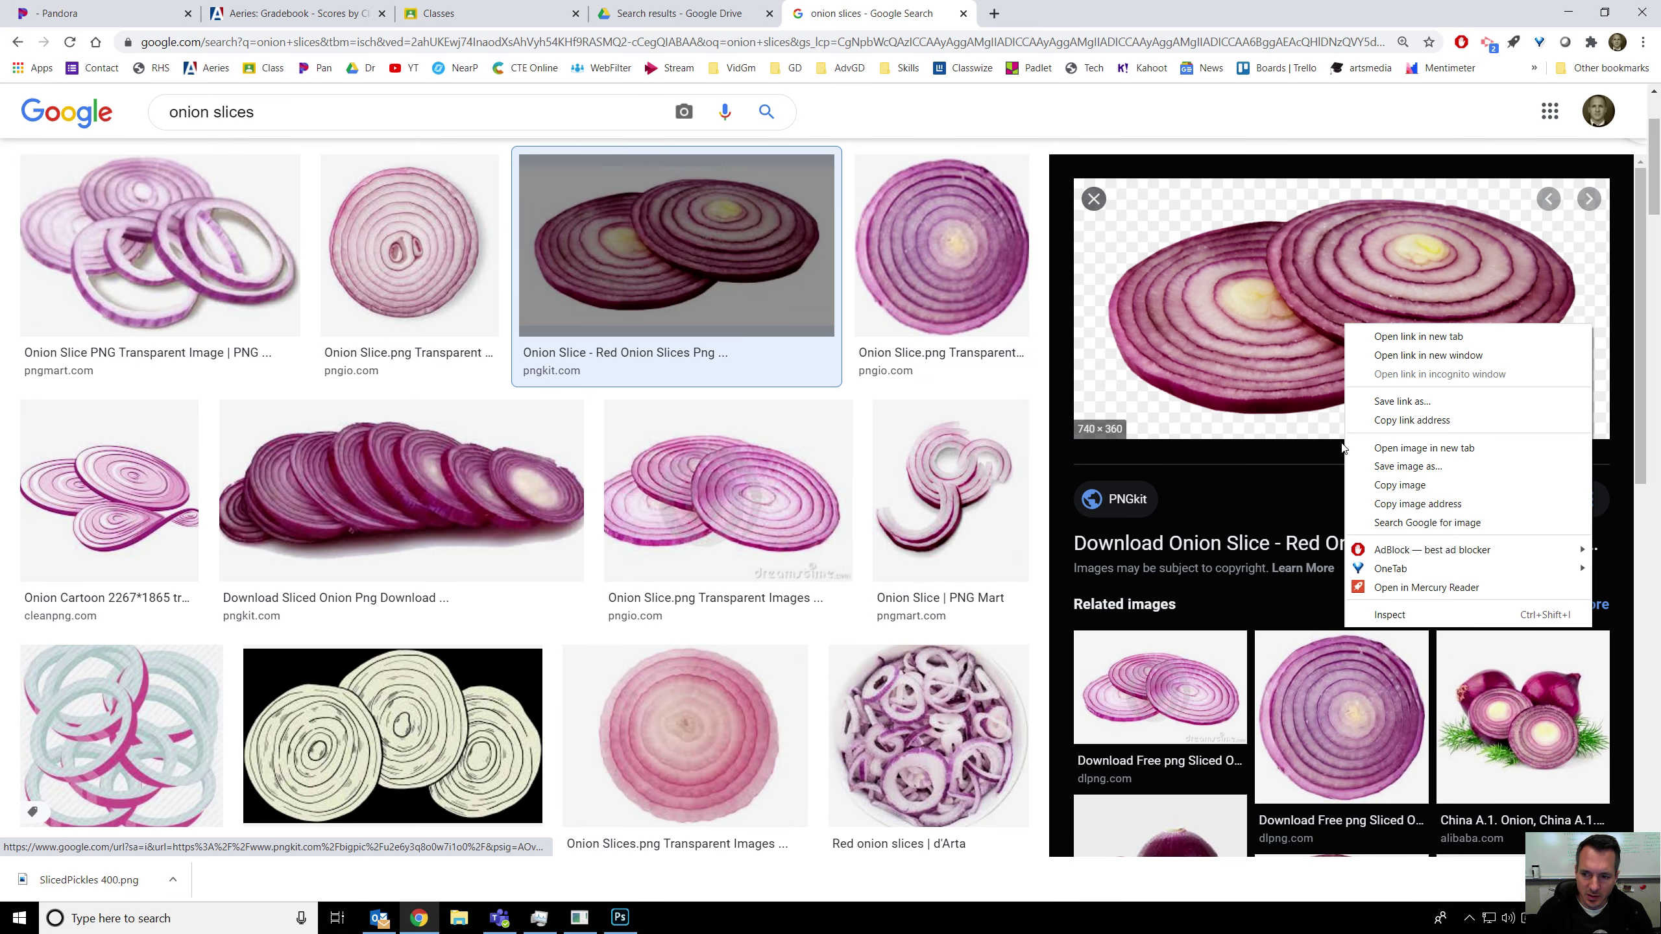
{"action": "left_click", "coordinate": [1380, 469]}
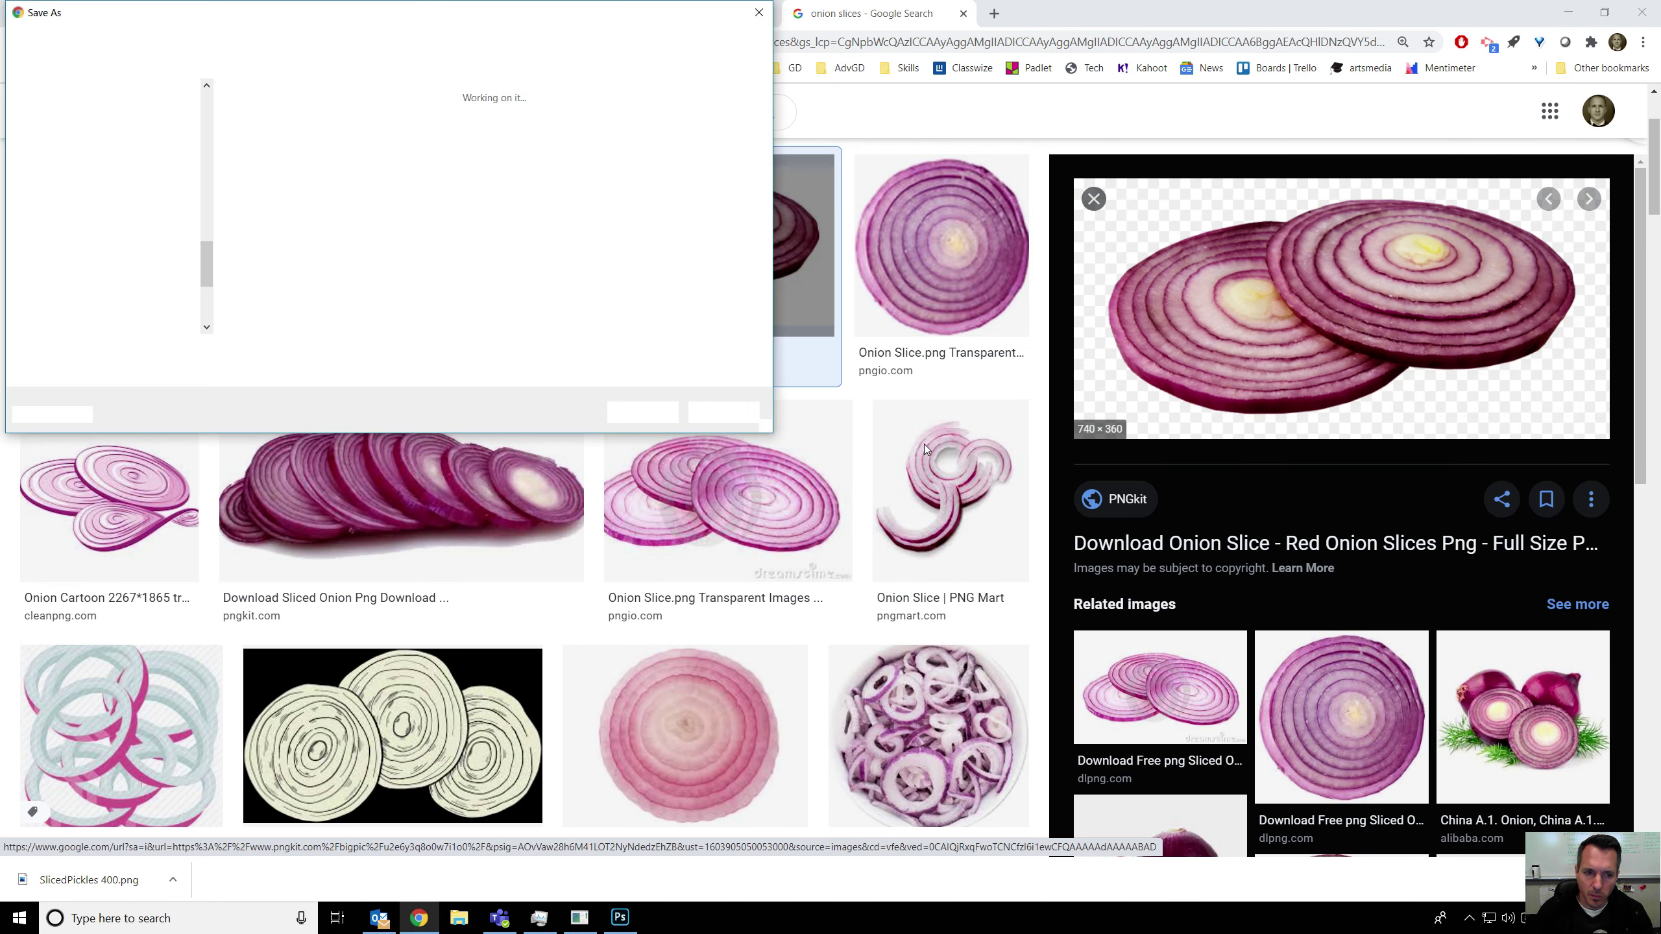
{"action": "left_click", "coordinate": [641, 411]}
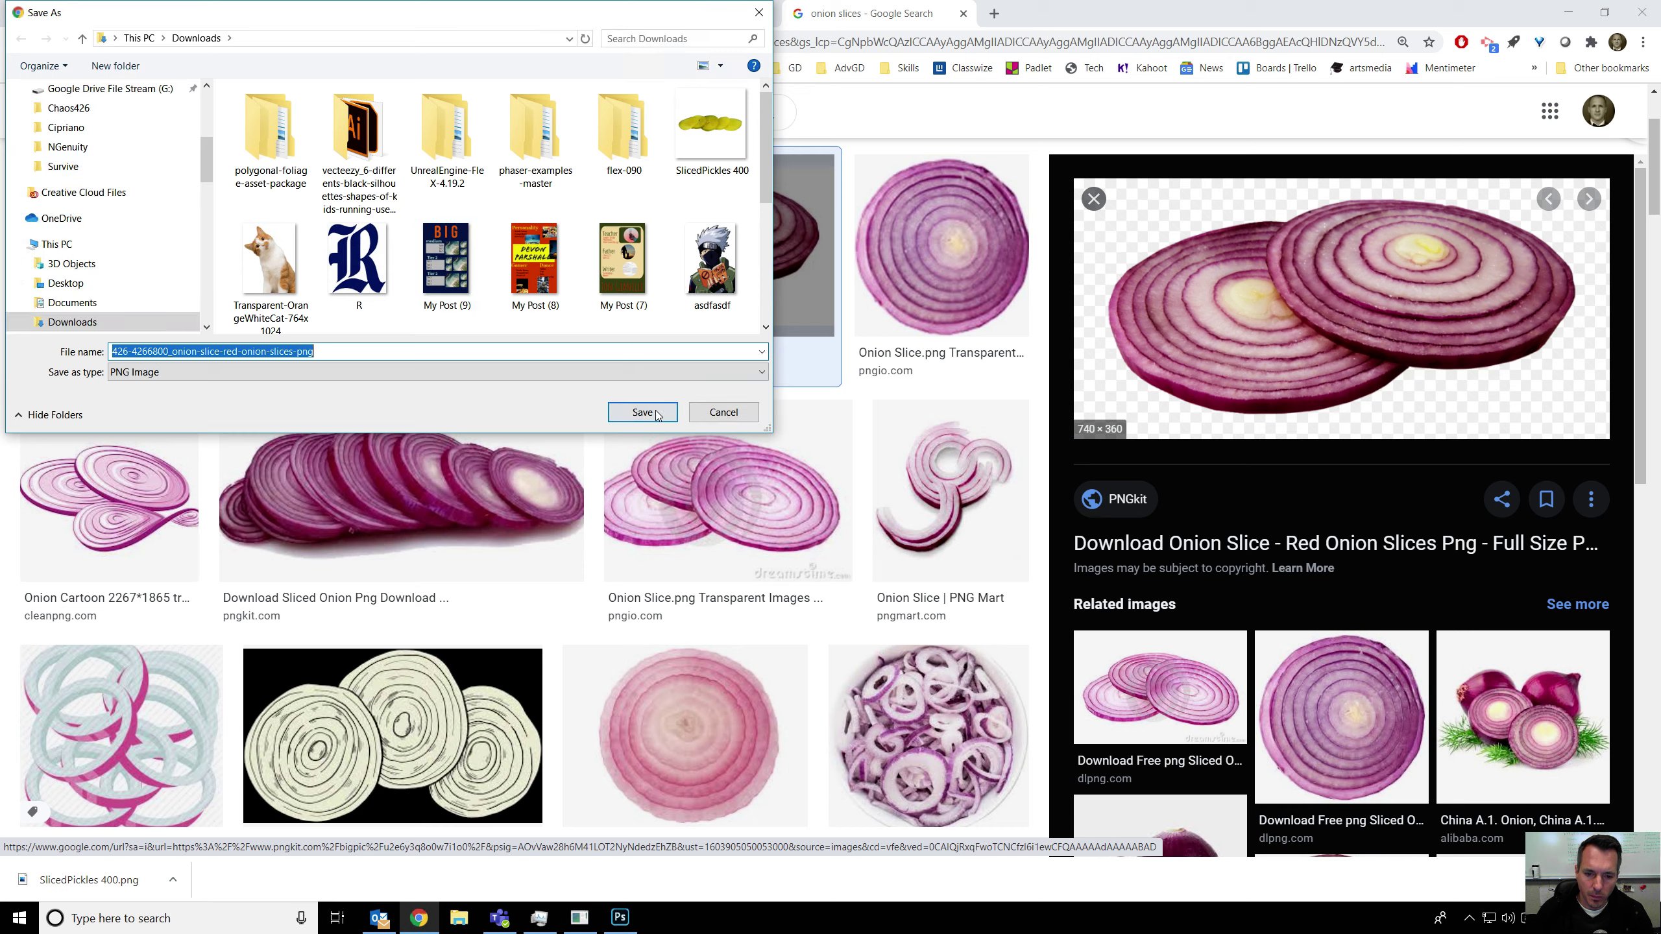
Switch to Photoshop and place the downloaded red onion slices PNG from Downloads as an embedded image.
{"action": "left_click", "coordinate": [619, 917]}
{"action": "left_click", "coordinate": [10, 9]}
{"action": "left_click", "coordinate": [36, 8]}
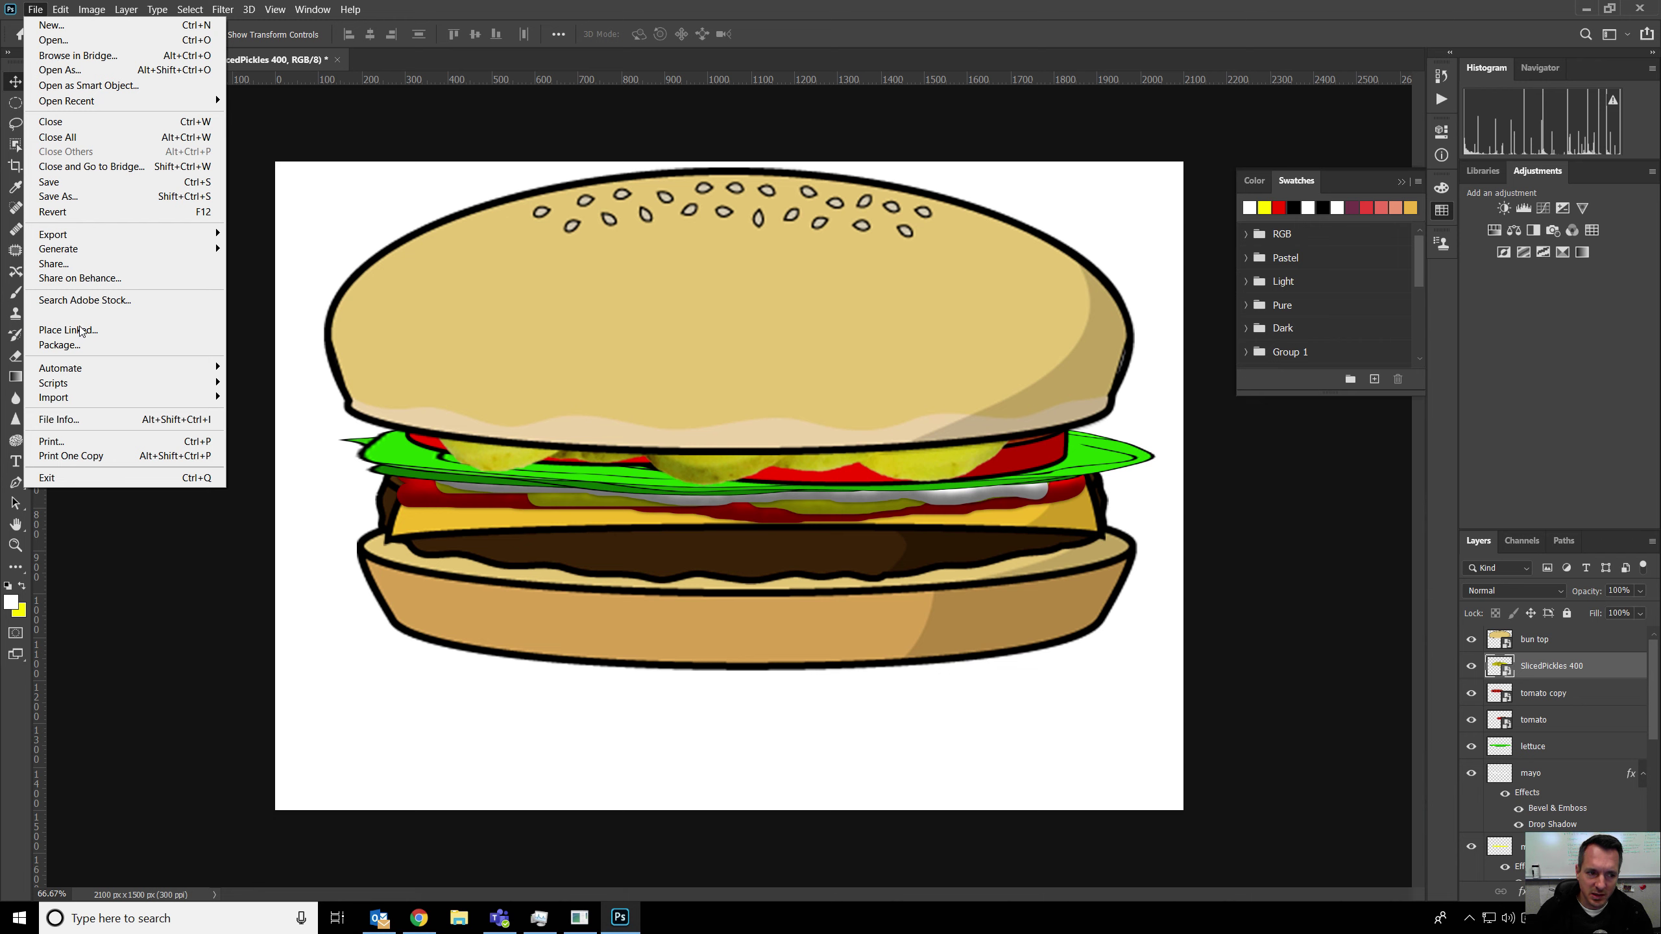
{"action": "left_click", "coordinate": [84, 317]}
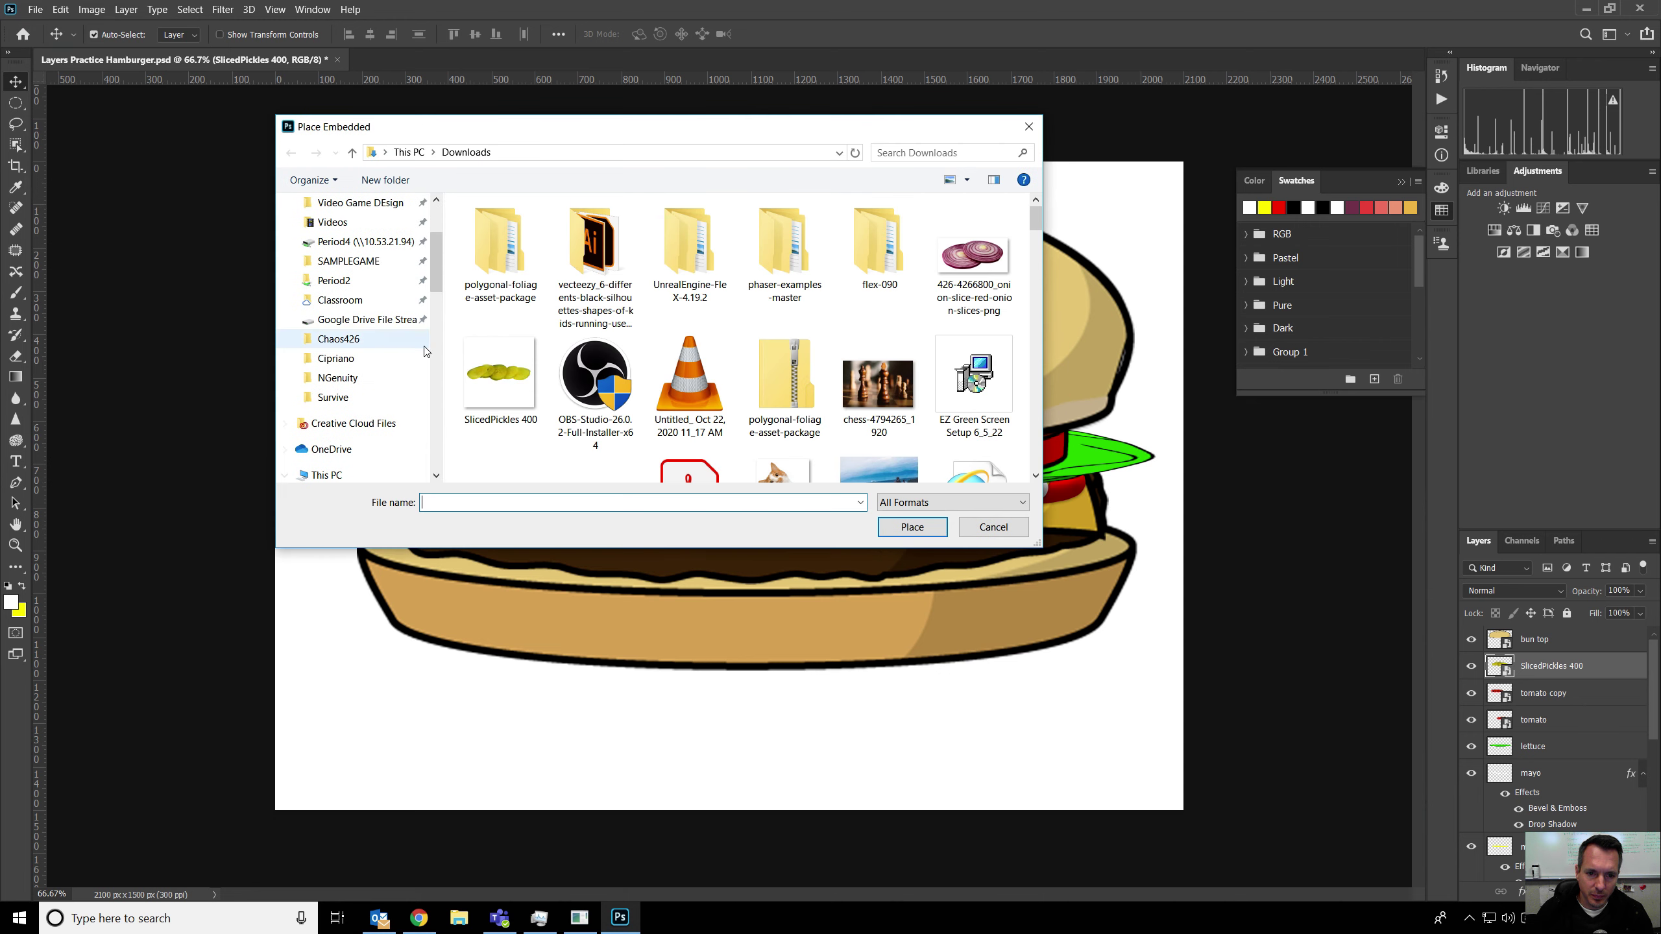
{"action": "double_click", "coordinate": [1005, 245]}
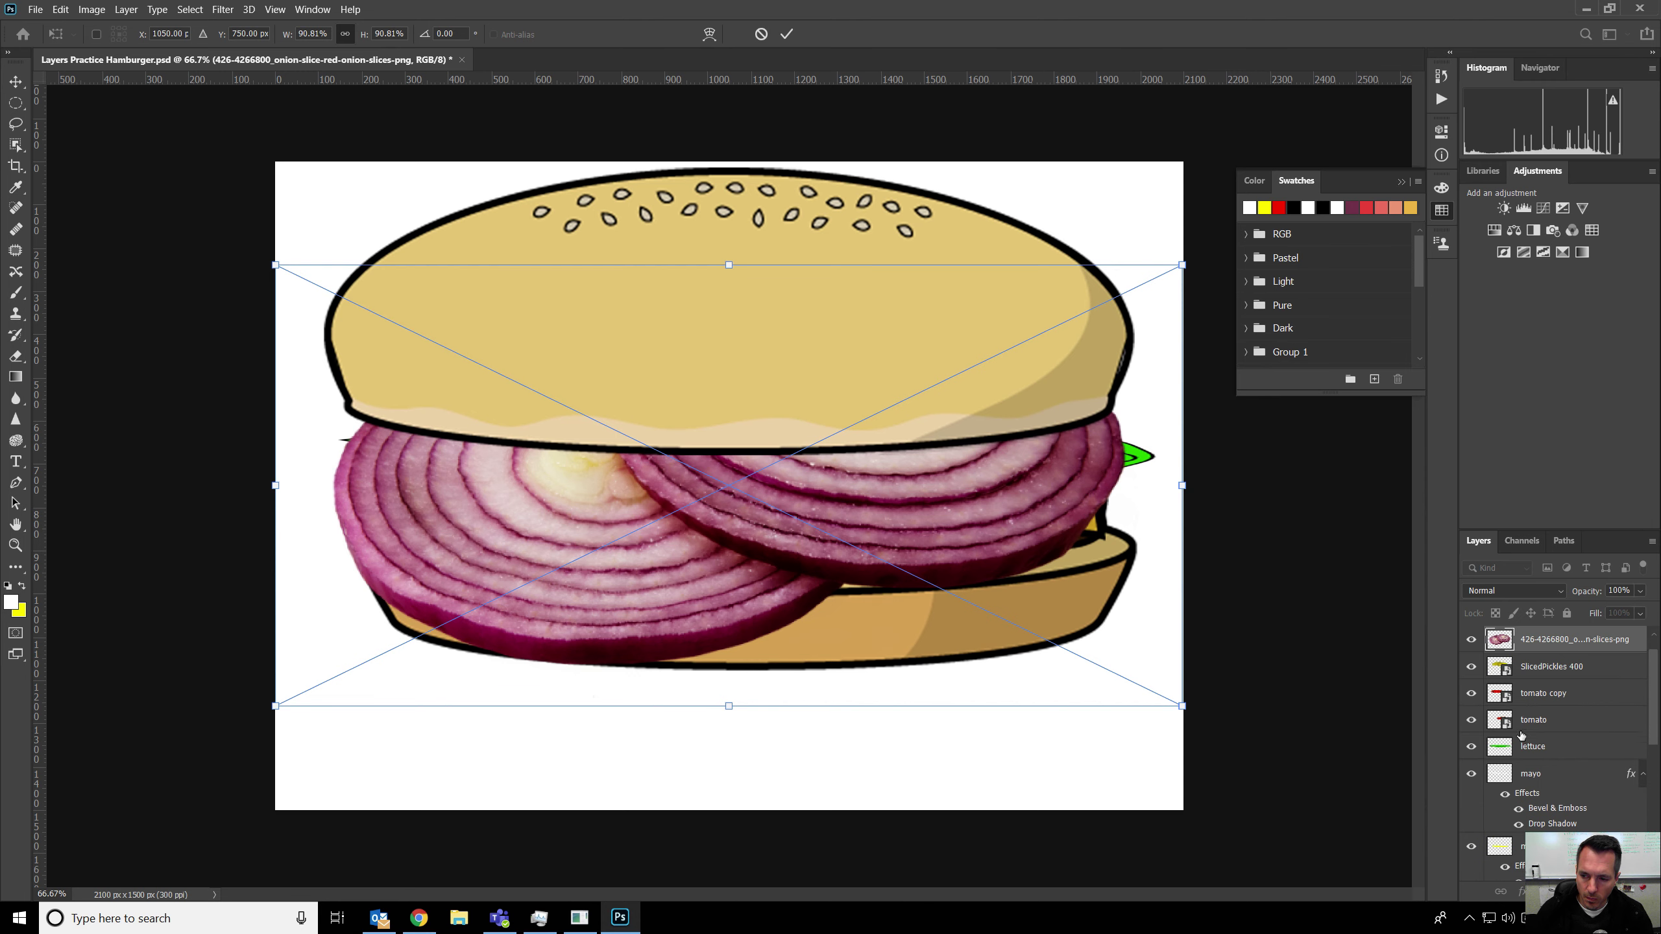
Flatten the onion slices to about 55% width and 16% height and fit them under the left part of the bun top.
{"action": "scroll", "coordinate": [1522, 738], "scroll_direction": "up", "scroll_amount": 1}
{"action": "left_click_drag", "start_coordinate": [697, 630], "coordinate": [681, 516]}
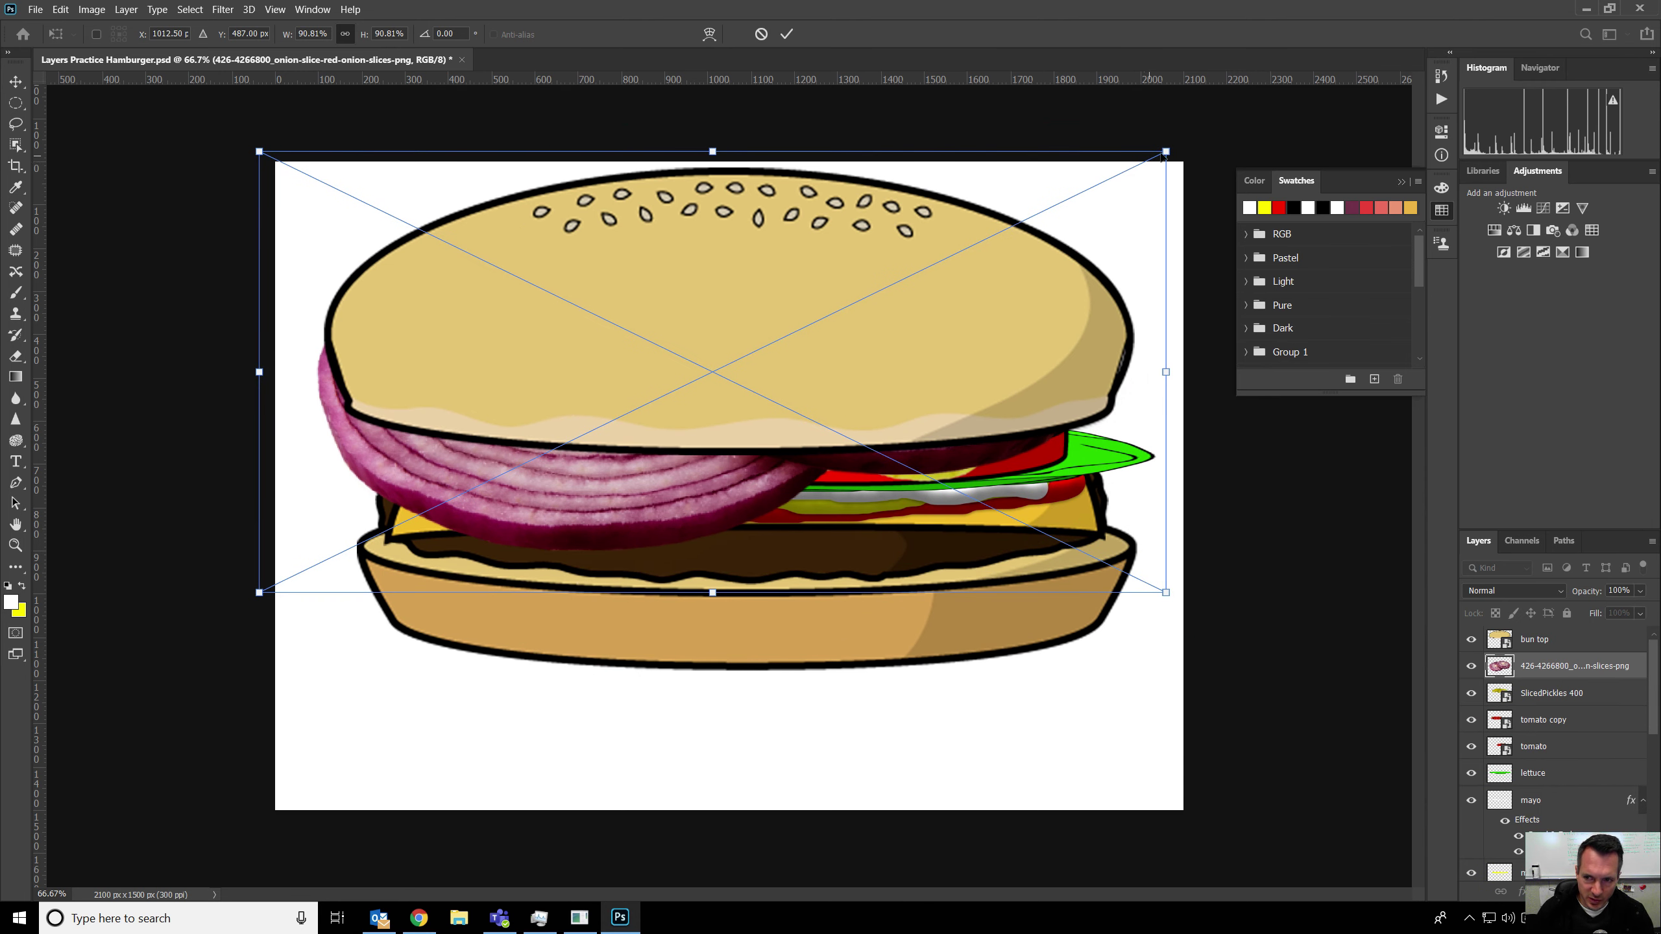
{"action": "left_click_drag", "start_coordinate": [1175, 151], "coordinate": [953, 300]}
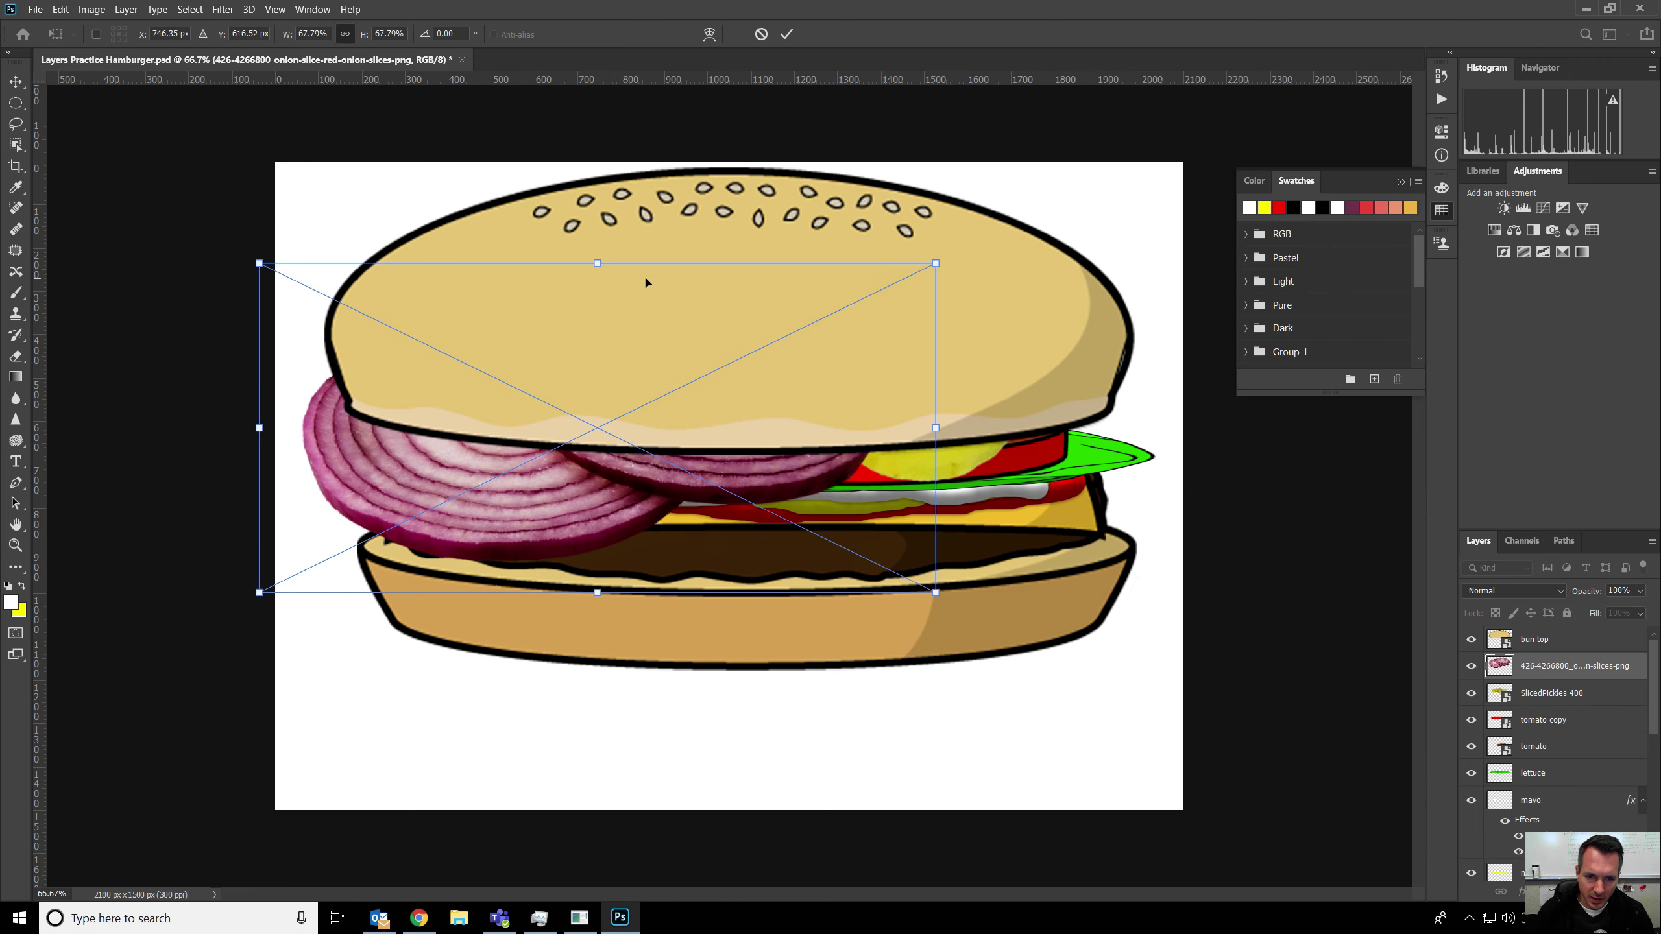
{"action": "left_click_drag", "start_coordinate": [593, 258], "coordinate": [637, 451]}
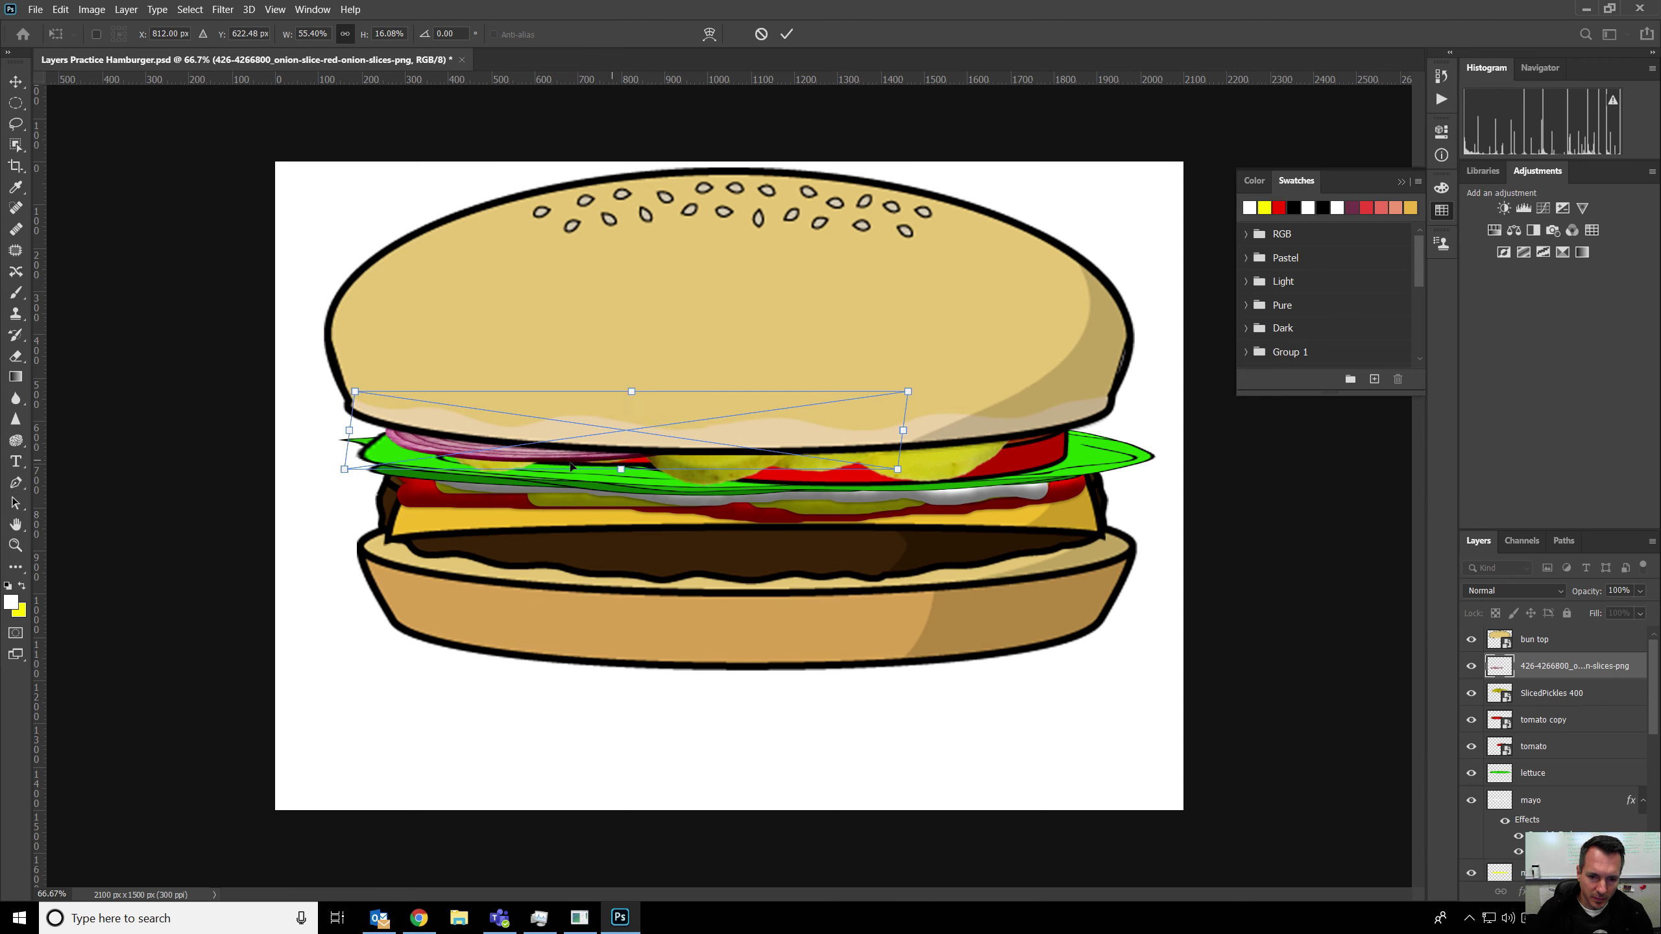
{"action": "key", "text": "Return"}
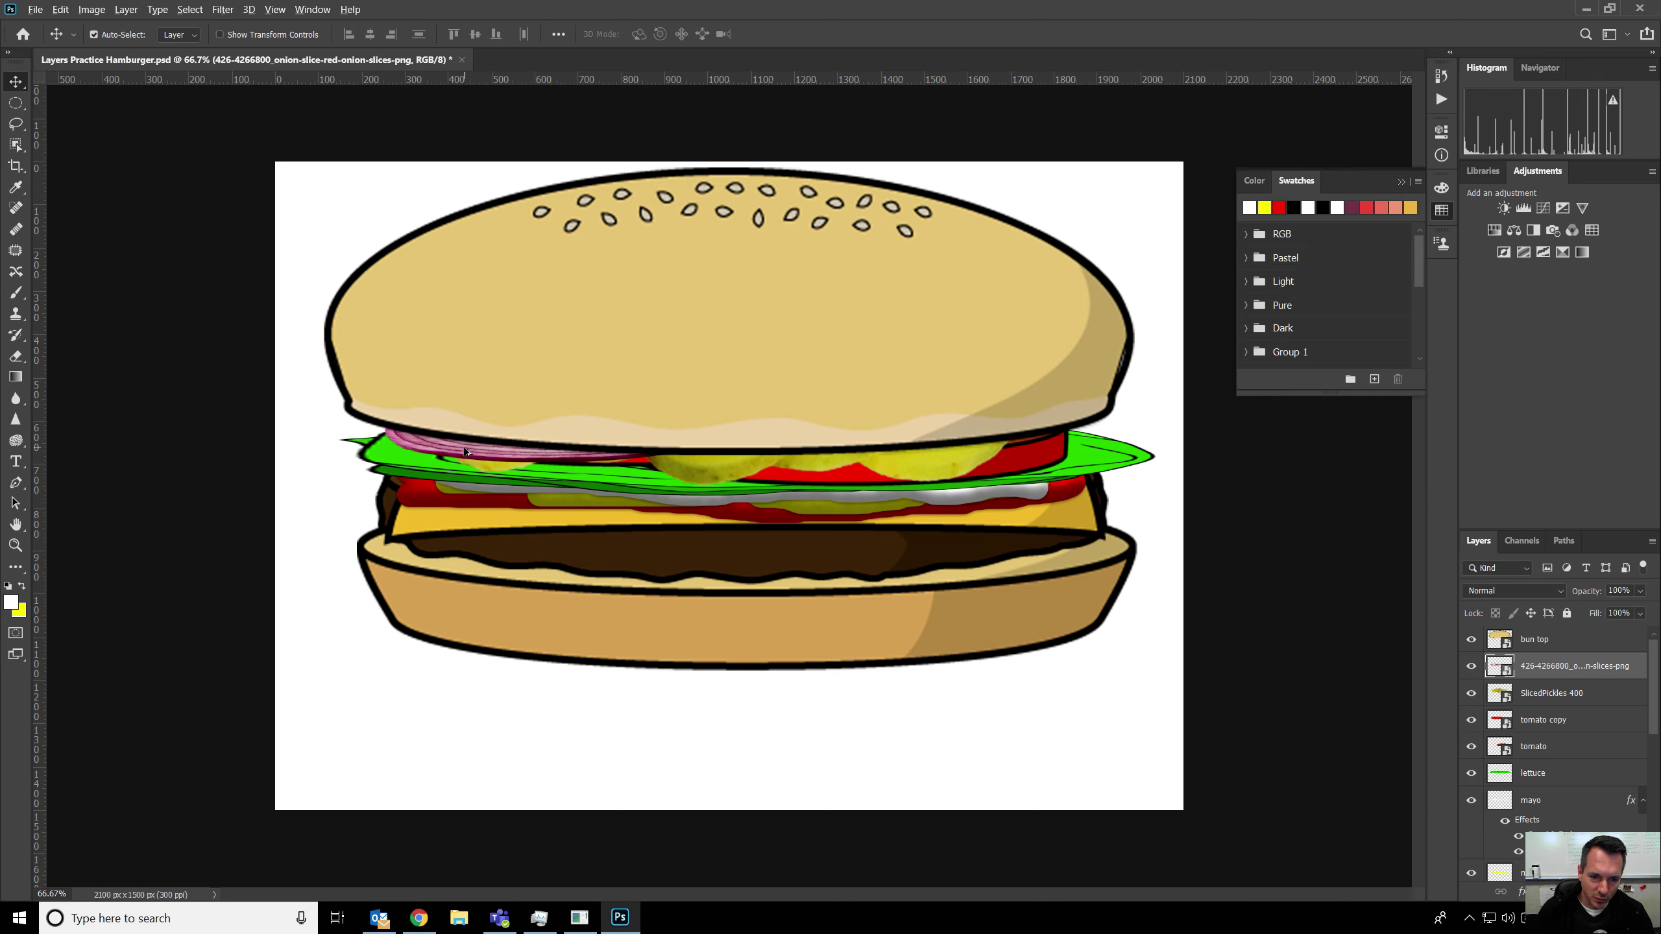
Duplicate the onion slices toward the right side of the burger, and shift the bun top slightly right and down.
{"action": "left_click_drag", "start_coordinate": [468, 452], "coordinate": [729, 458]}
{"action": "left_click", "coordinate": [890, 752]}
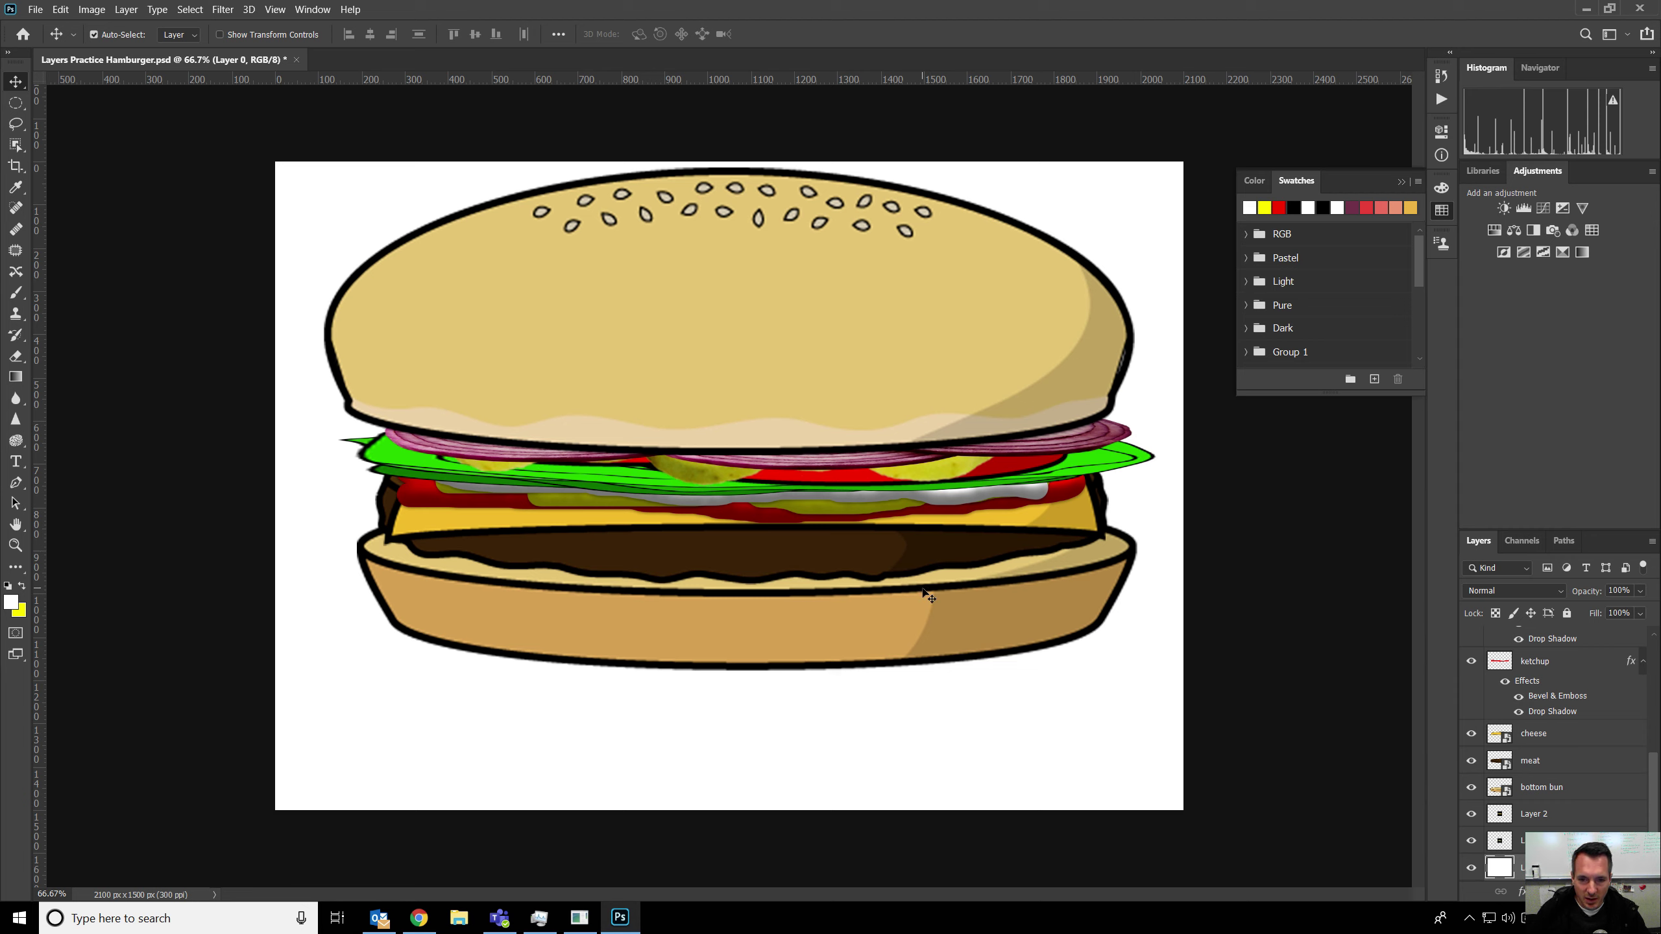
{"action": "left_click_drag", "start_coordinate": [840, 334], "coordinate": [850, 335]}
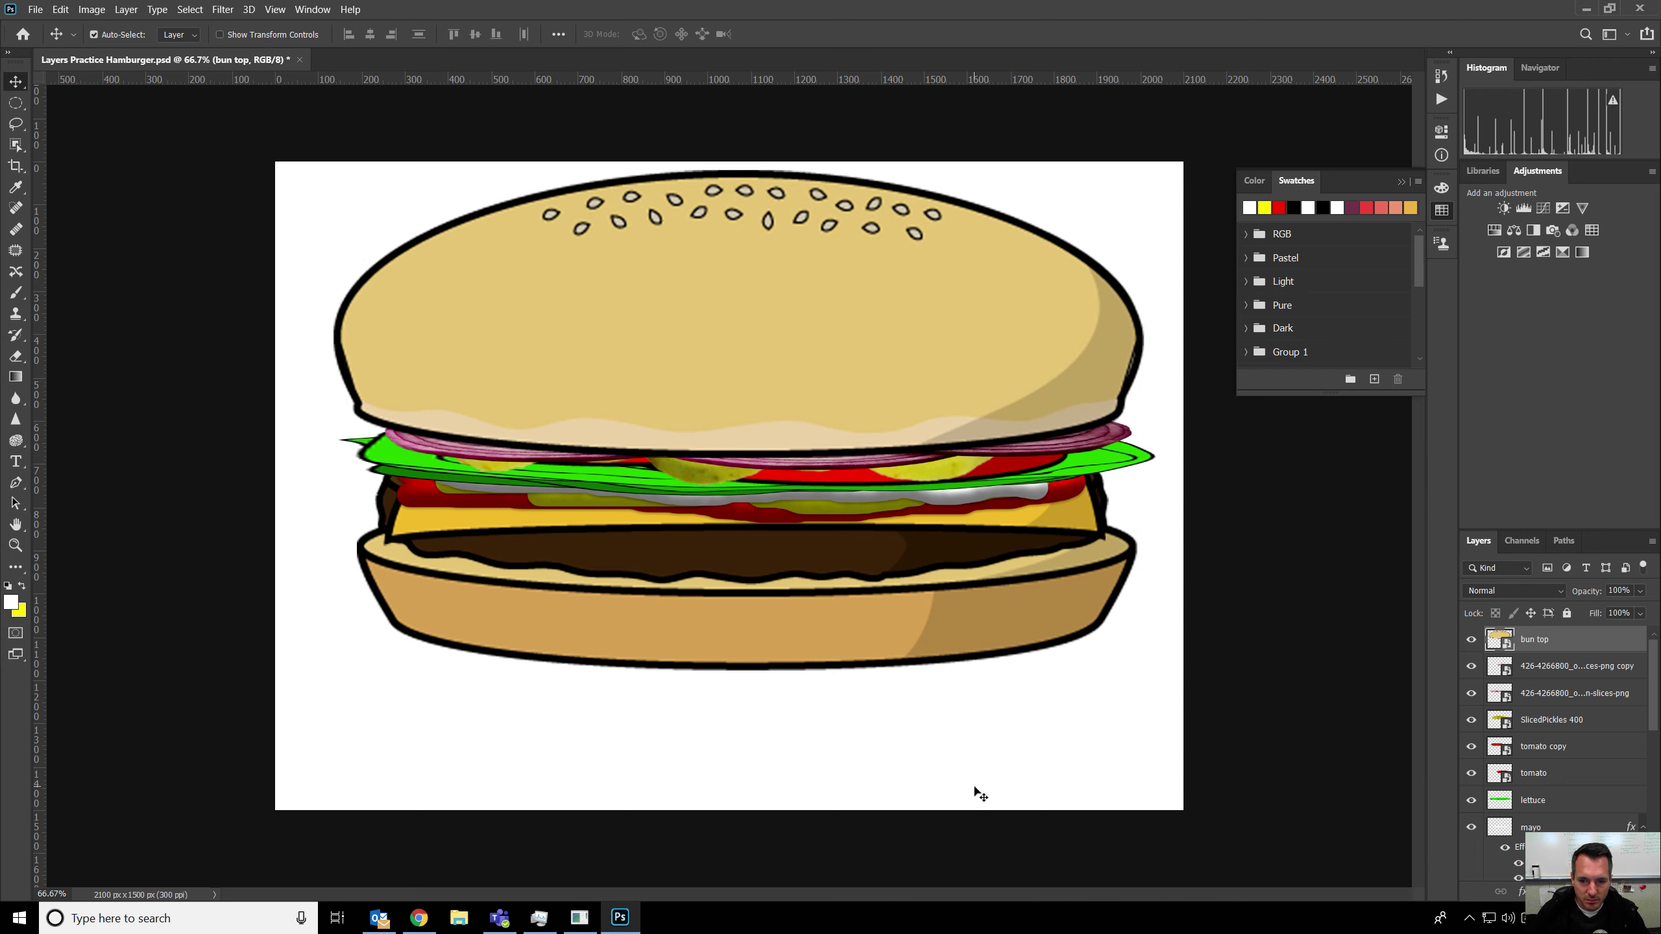